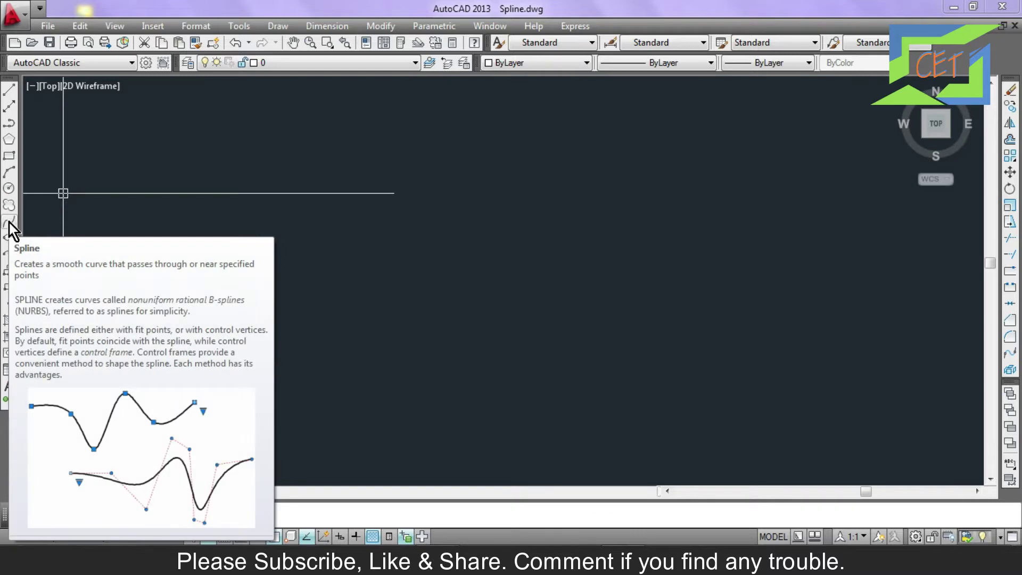
Start a Control Vertices spline from the Draw menu's Spline options.
{"action": "left_click", "coordinate": [277, 26]}
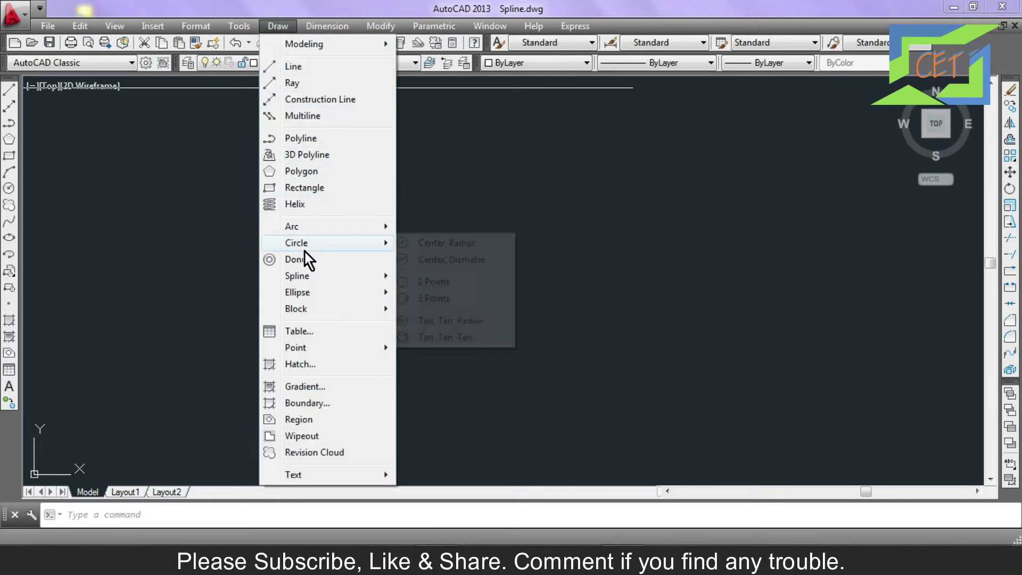
{"action": "mouse_move", "coordinate": [297, 276]}
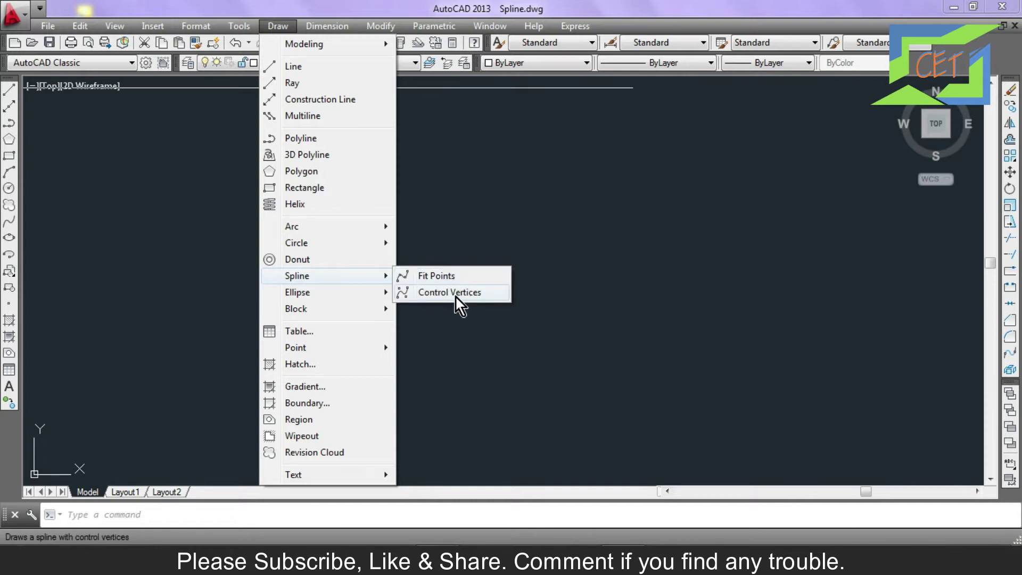
{"action": "left_click", "coordinate": [468, 291]}
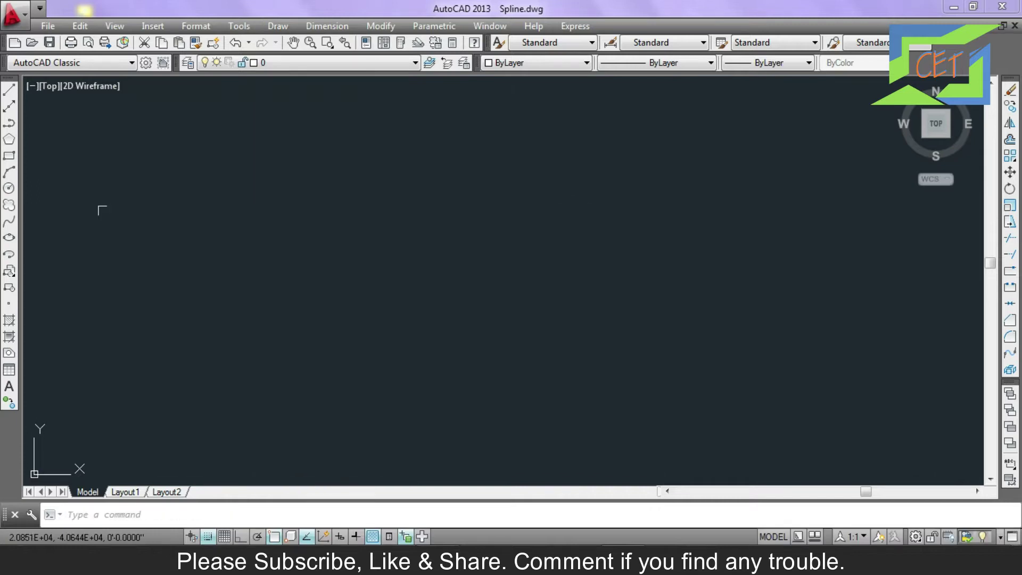
{"action": "left_click", "coordinate": [8, 221]}
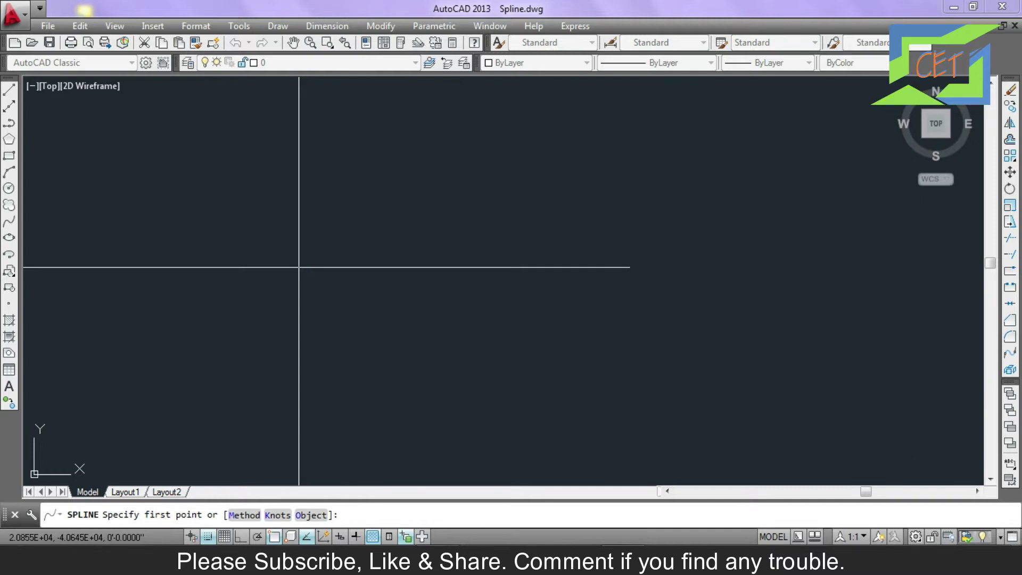
Draw a wavy two-peaked spline through successive points, adjusting one near the top right.
{"action": "left_click", "coordinate": [236, 313]}
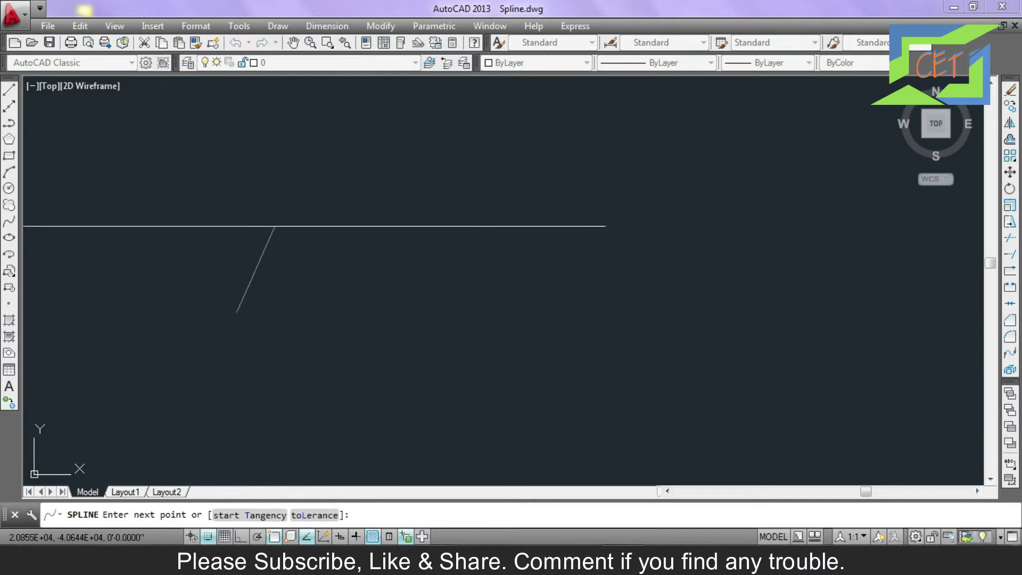
{"action": "left_click", "coordinate": [277, 217]}
{"action": "left_click", "coordinate": [409, 317]}
{"action": "left_click", "coordinate": [482, 171]}
{"action": "left_click", "coordinate": [585, 292]}
{"action": "left_click", "coordinate": [668, 168]}
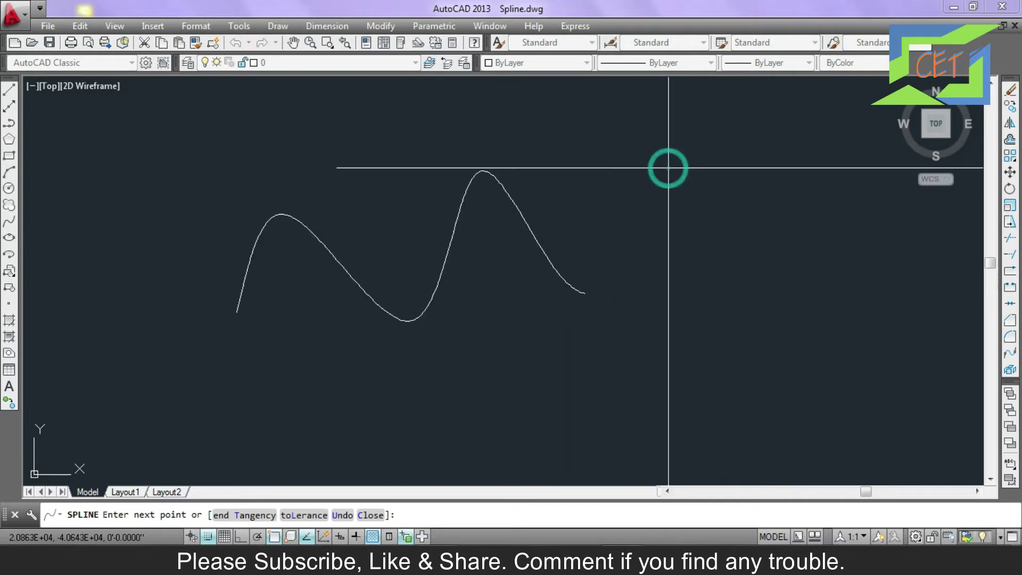
{"action": "left_click", "coordinate": [736, 336]}
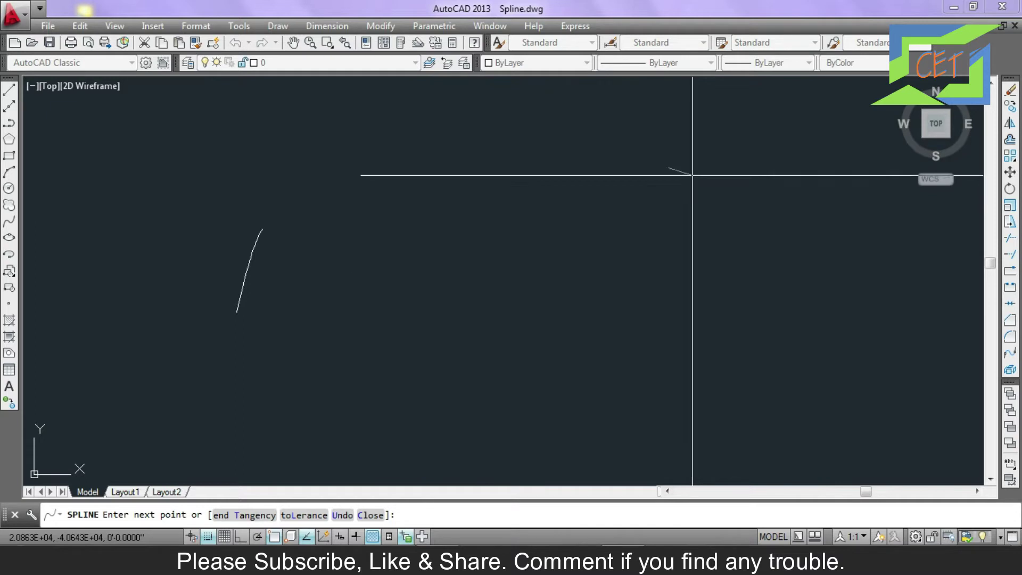
{"action": "left_click", "coordinate": [669, 169]}
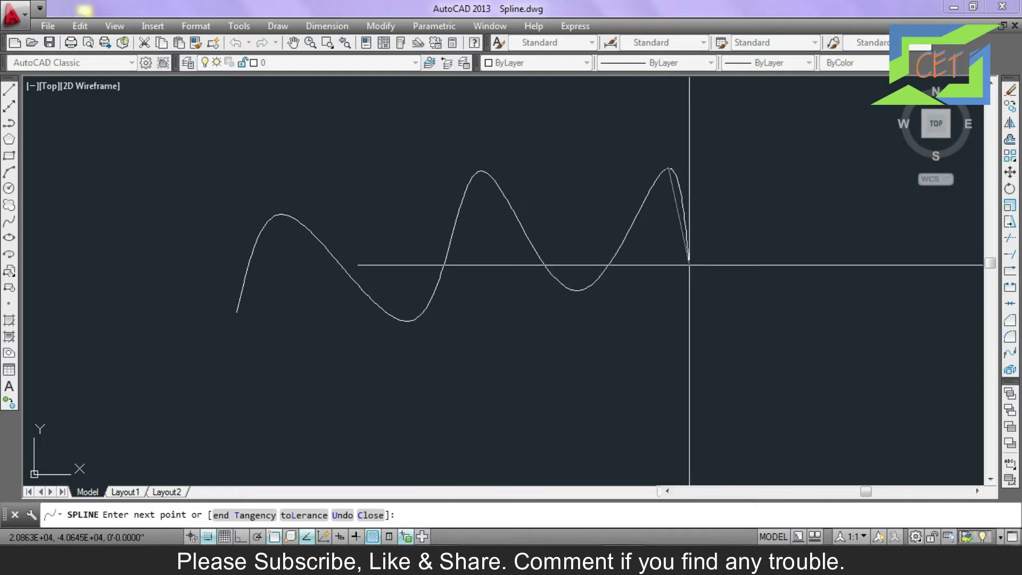
{"action": "key", "text": "Return"}
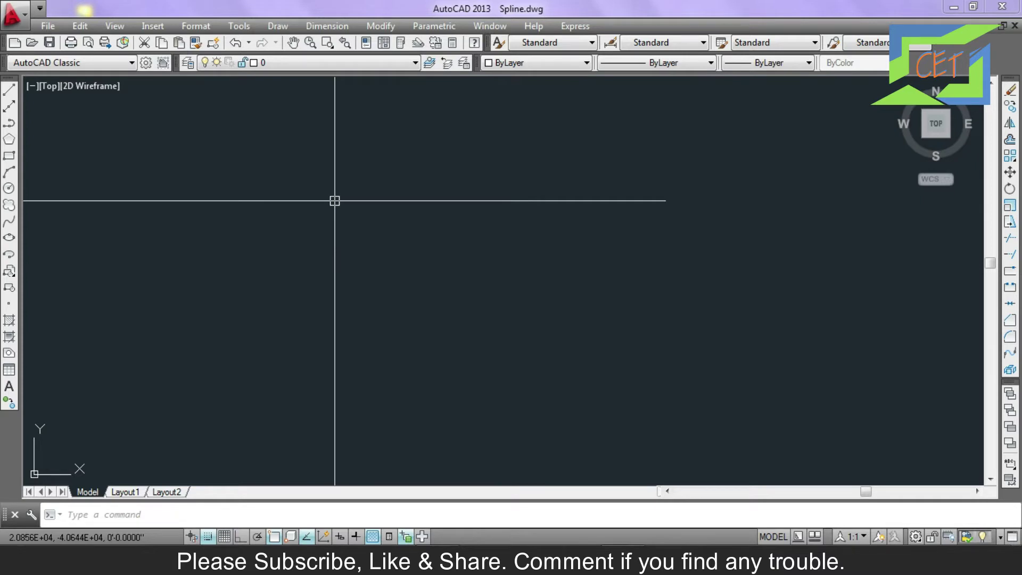
Draw a five-point spline with SPL, close it into a crossing loop, and select it.
{"action": "type", "text": "SPL"}
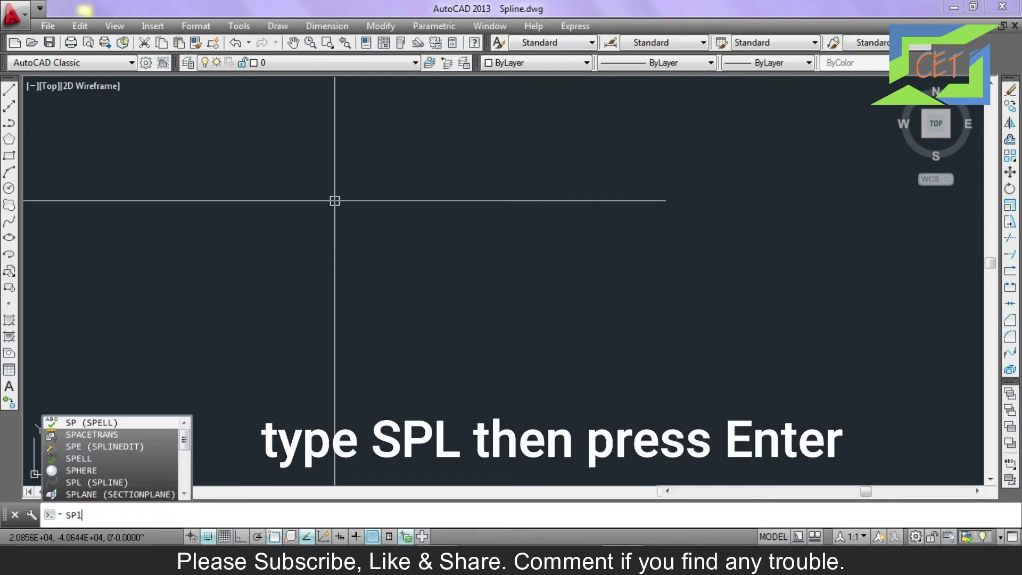
{"action": "key", "text": "Return"}
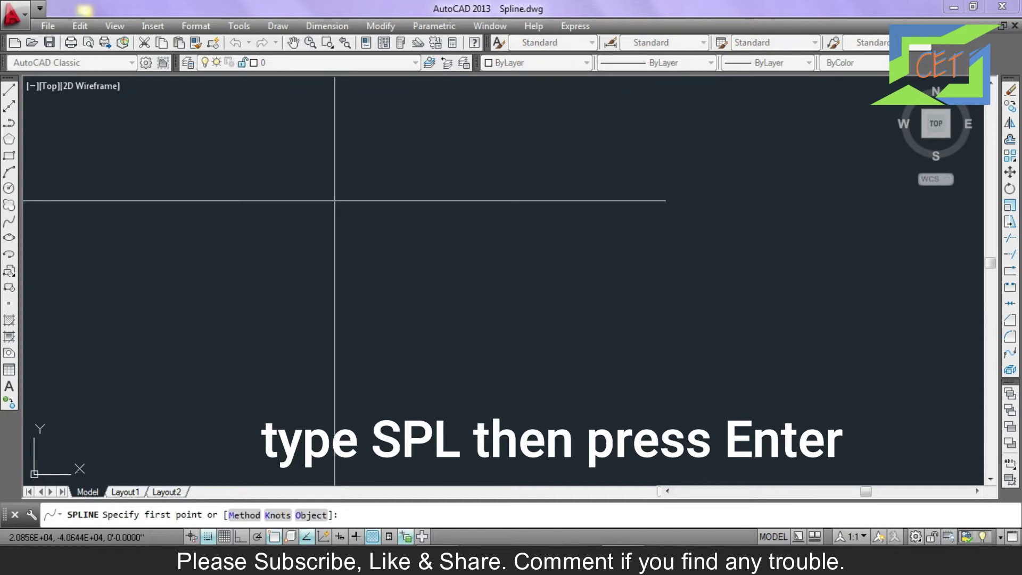
{"action": "left_click", "coordinate": [339, 312]}
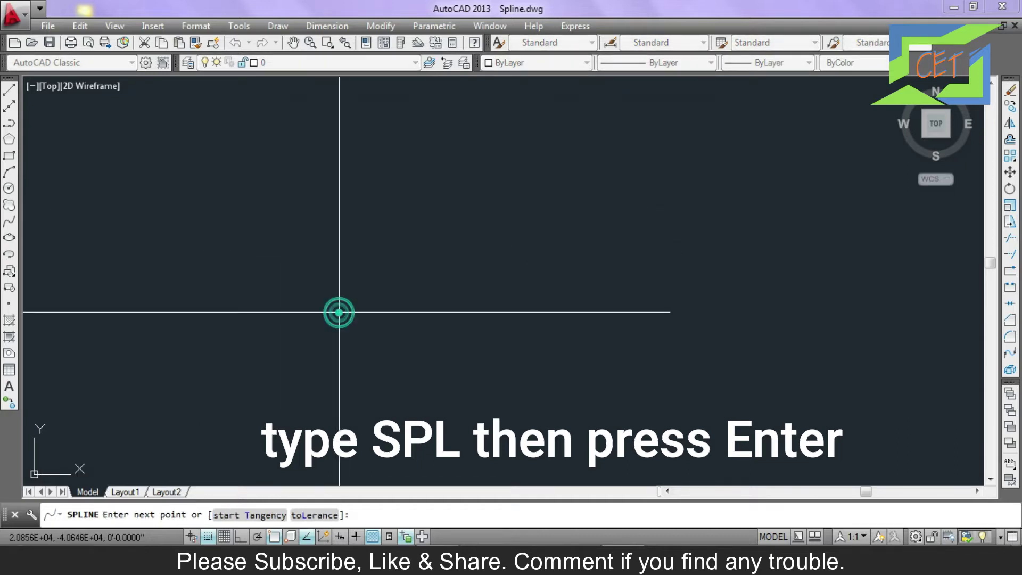
{"action": "left_click", "coordinate": [364, 246]}
{"action": "left_click", "coordinate": [496, 307]}
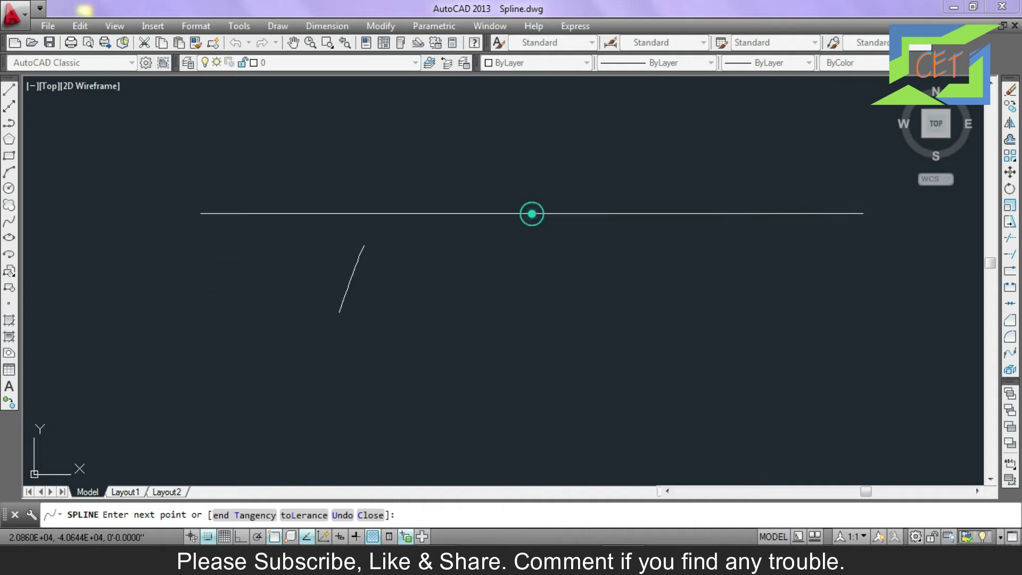
{"action": "left_click", "coordinate": [627, 307]}
{"action": "left_click", "coordinate": [659, 189]}
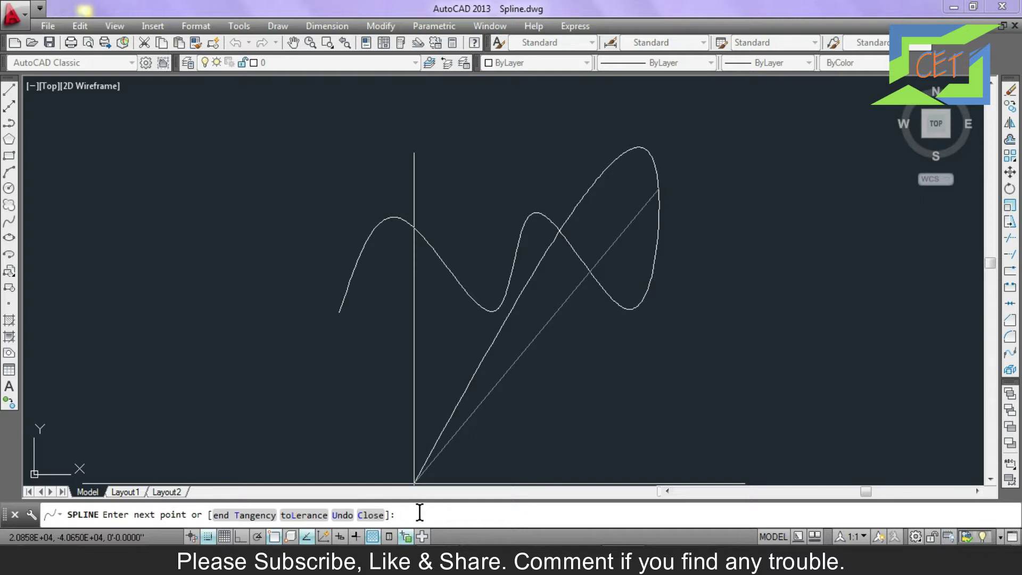
{"action": "type", "text": " c"}
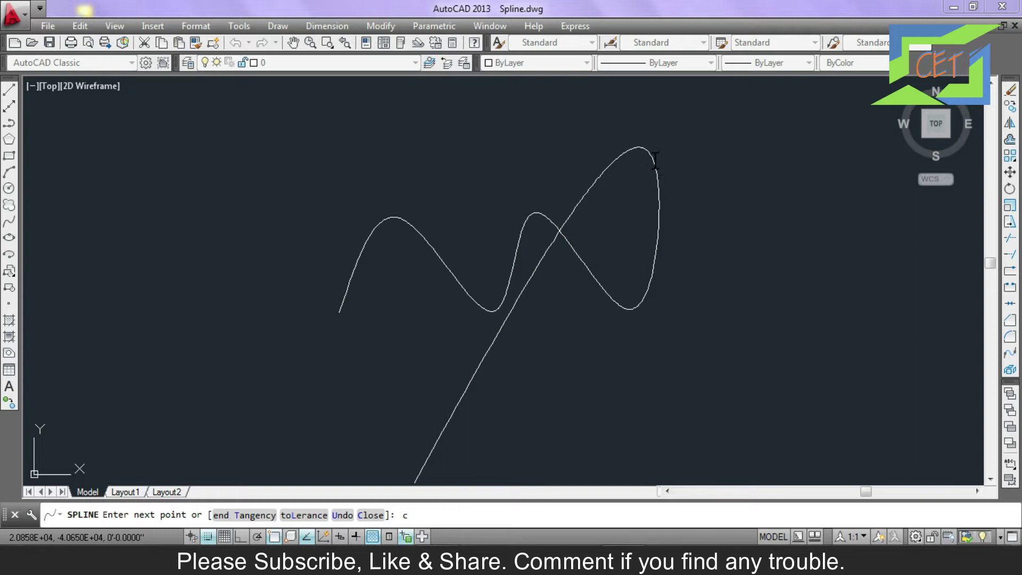
{"action": "key", "text": "Return"}
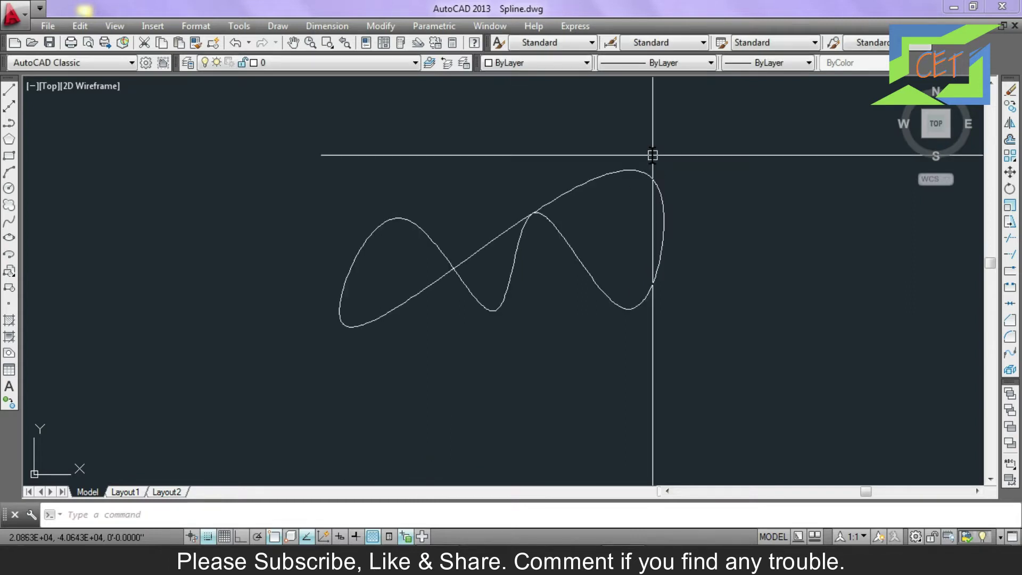
{"action": "left_click", "coordinate": [412, 294]}
Delete the loop and start a spline at the V's bottom endpoint, tangent toward its left end.
{"action": "key", "text": "Delete"}
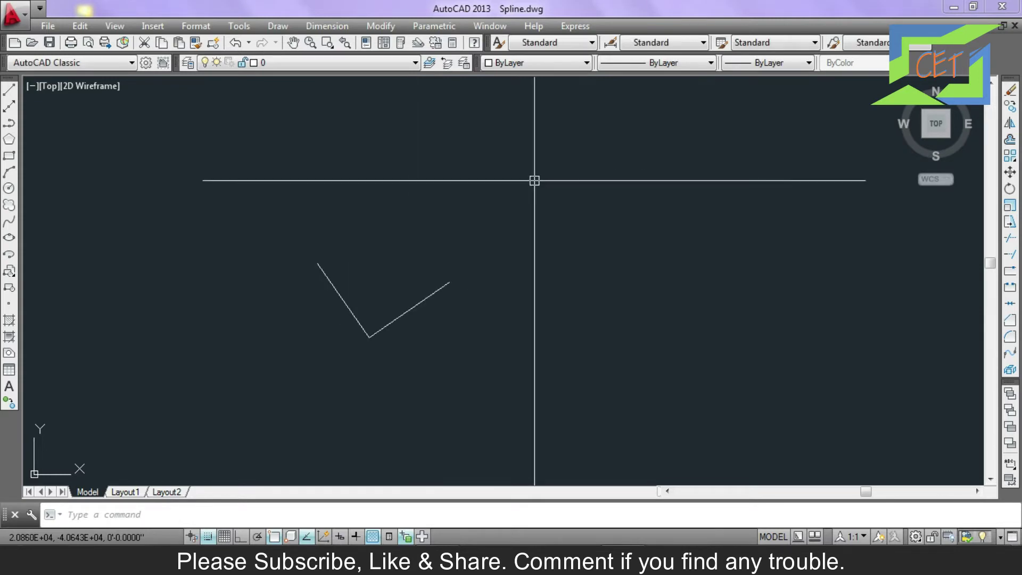
{"action": "type", "text": "SPL"}
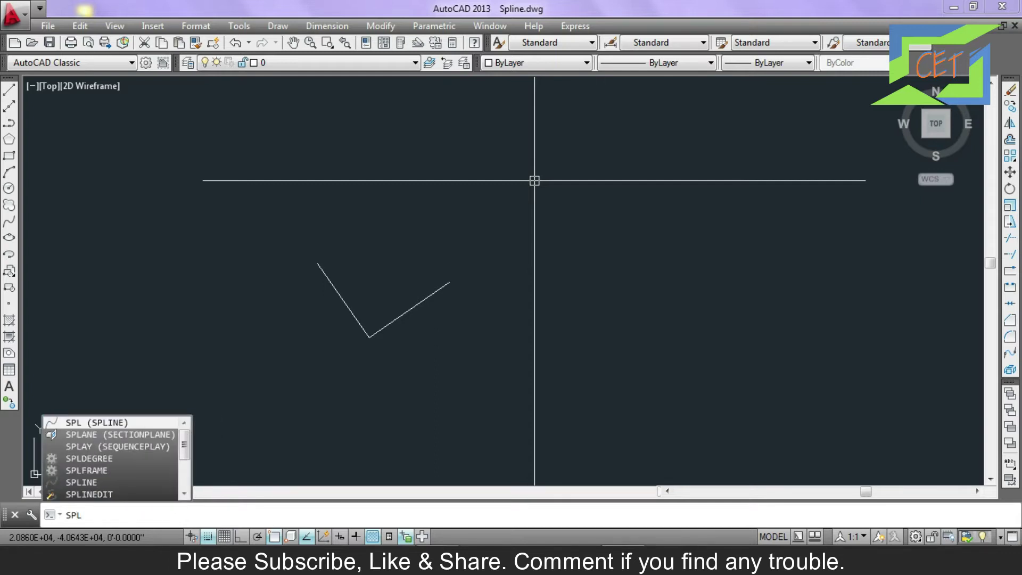
{"action": "key", "text": "Return"}
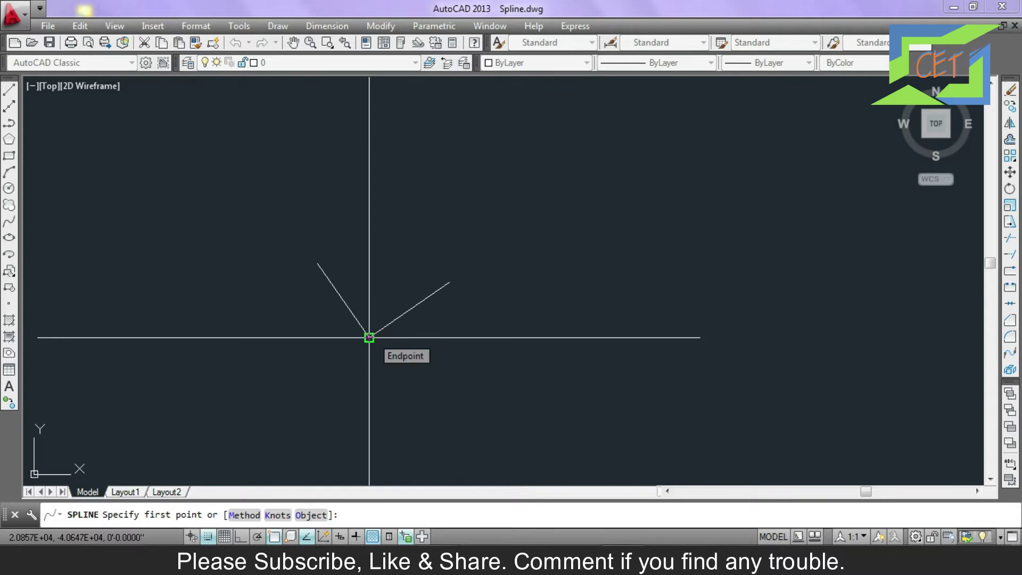
{"action": "left_click", "coordinate": [369, 338]}
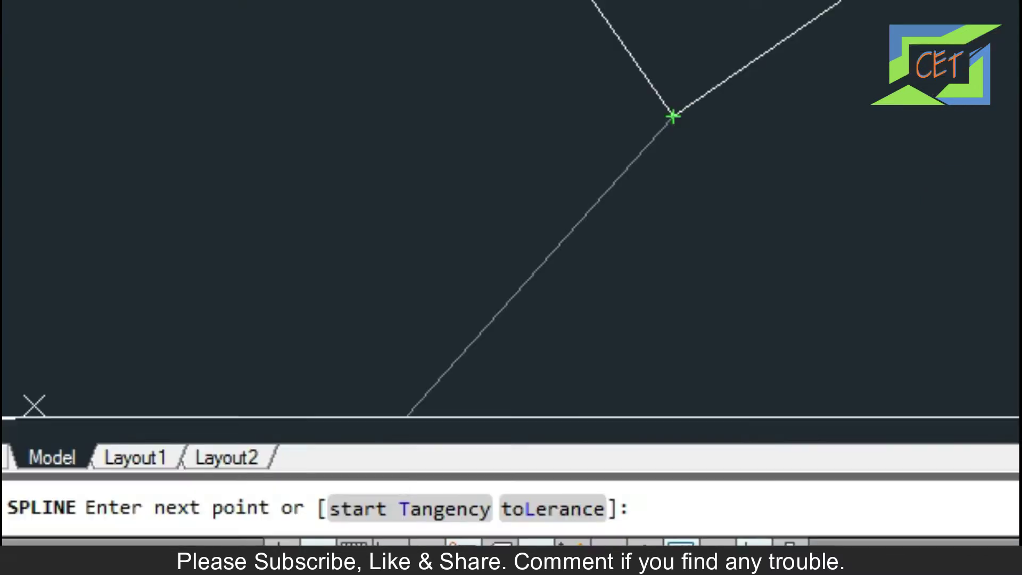
{"action": "left_click", "coordinate": [424, 508]}
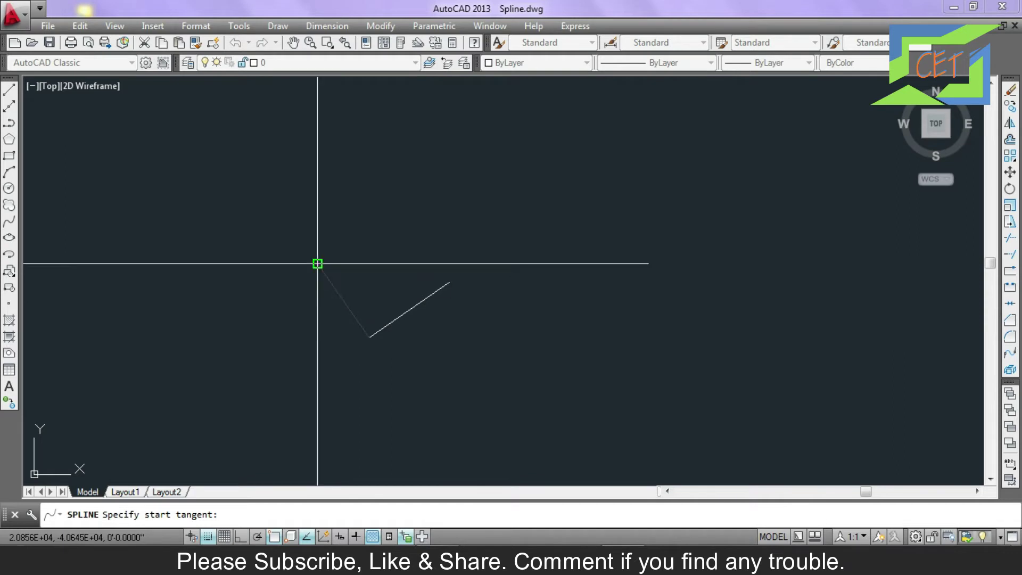
{"action": "left_click", "coordinate": [317, 264]}
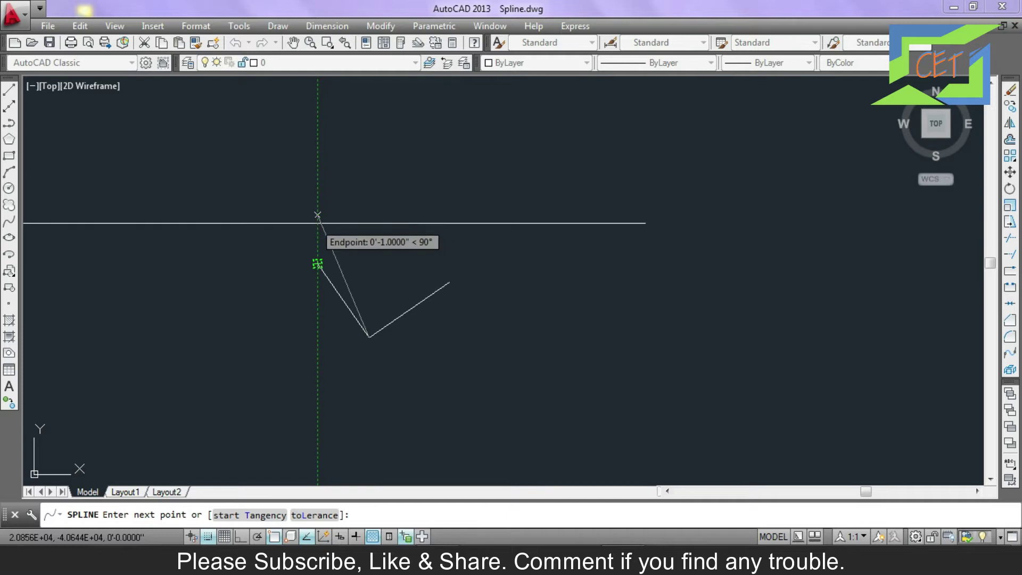
Add points out to the V's right end and end tangent at the bottom endpoint.
{"action": "left_click", "coordinate": [334, 218]}
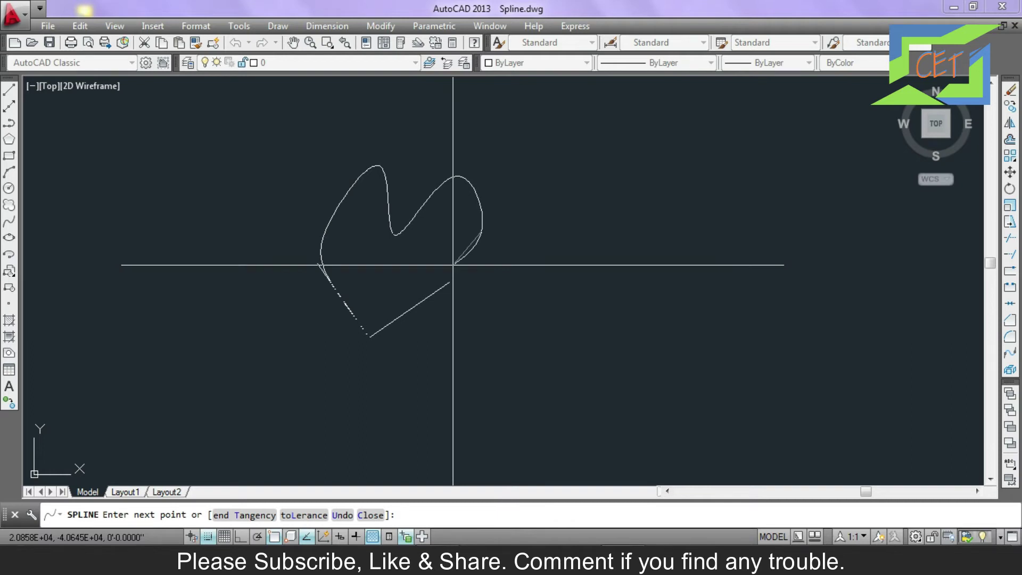
{"action": "left_click", "coordinate": [449, 282]}
{"action": "left_click", "coordinate": [807, 64]}
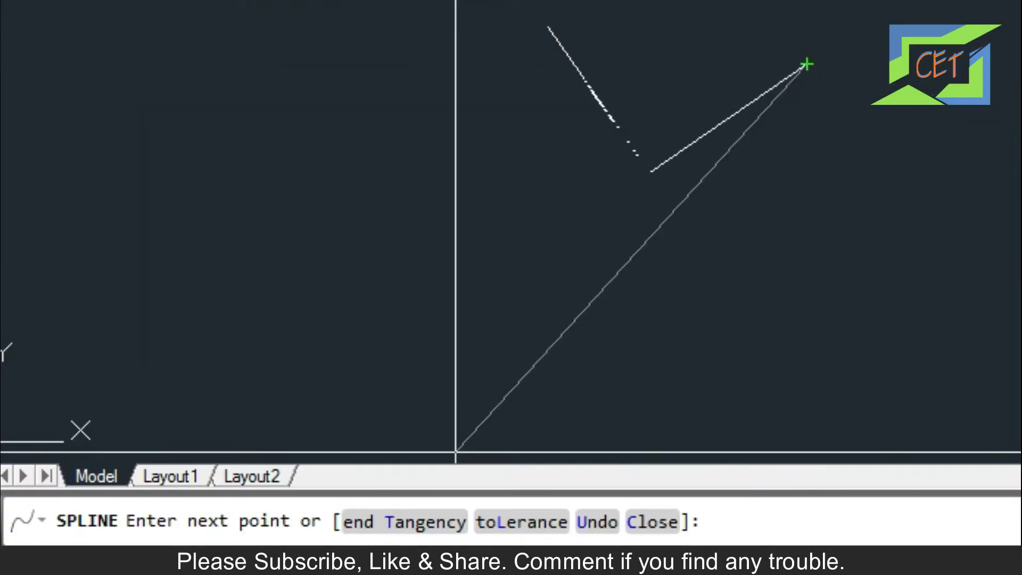
{"action": "left_click", "coordinate": [410, 522]}
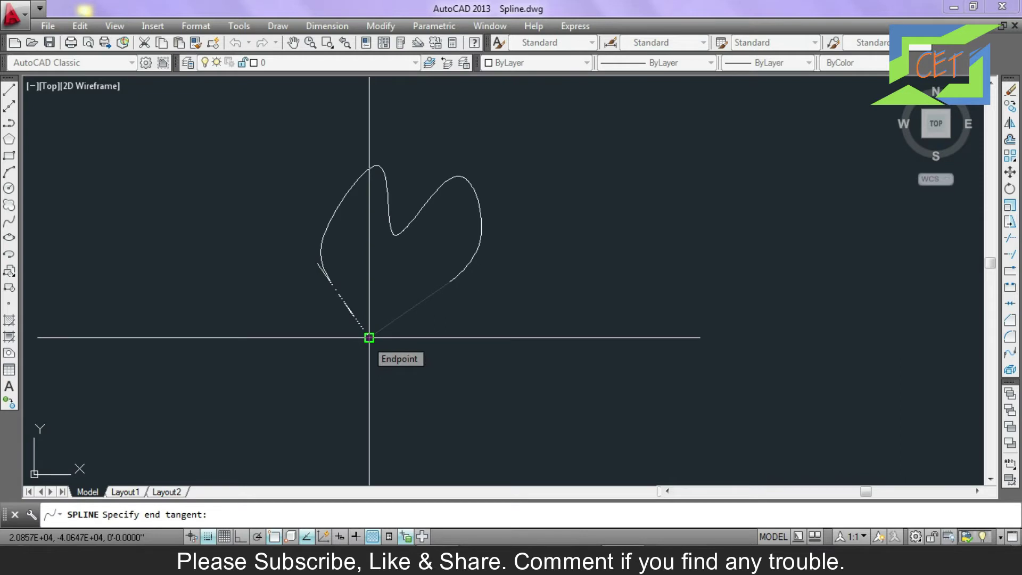
{"action": "left_click", "coordinate": [369, 337]}
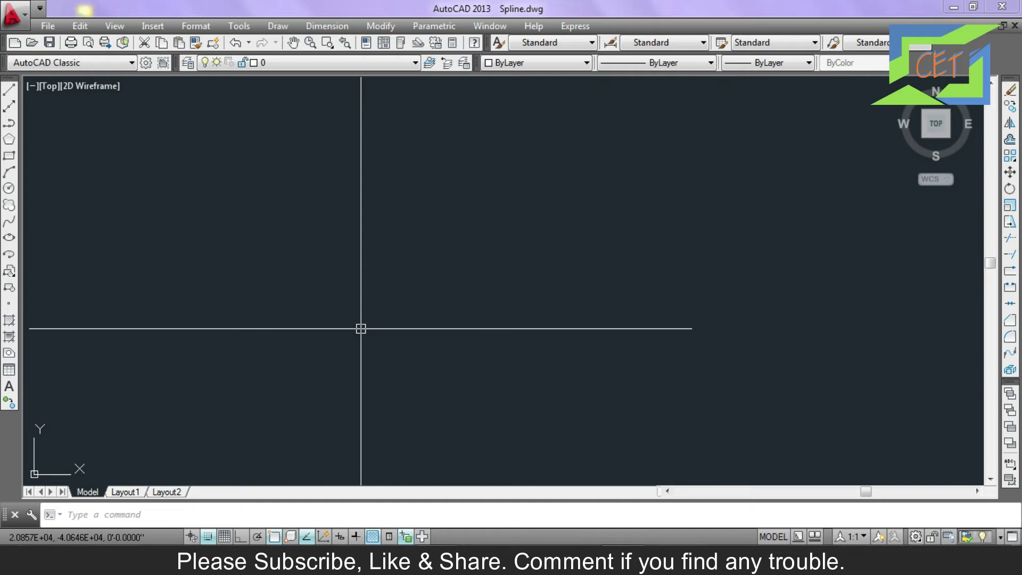
Pan the view, draw a six-vertex zigzag polyline, and start SPLINE with spl.
{"action": "mouse_move", "coordinate": [361, 328]}
{"action": "middle_mouse_down"}
{"action": "mouse_move", "coordinate": [21, 119]}
{"action": "mouse_move", "coordinate": [11, 124]}
{"action": "middle_mouse_up"}
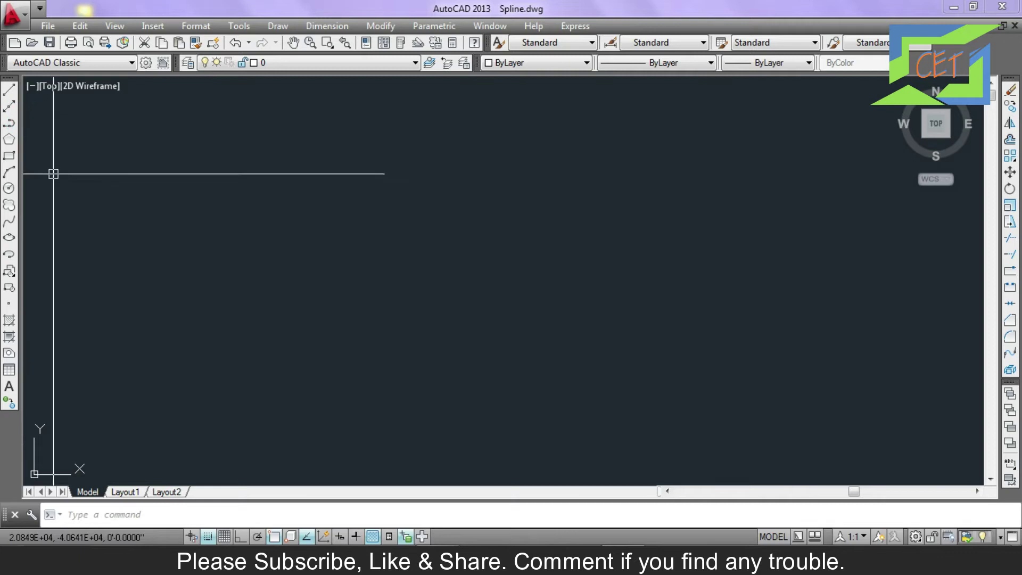
{"action": "left_click", "coordinate": [10, 125]}
{"action": "left_click", "coordinate": [193, 337]}
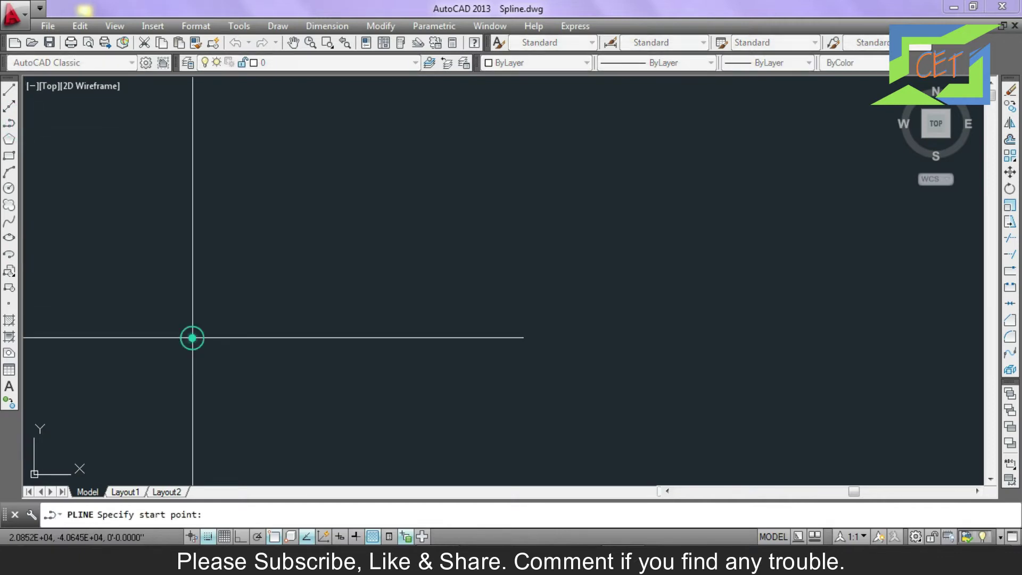
{"action": "left_click", "coordinate": [288, 191]}
{"action": "left_click", "coordinate": [400, 318]}
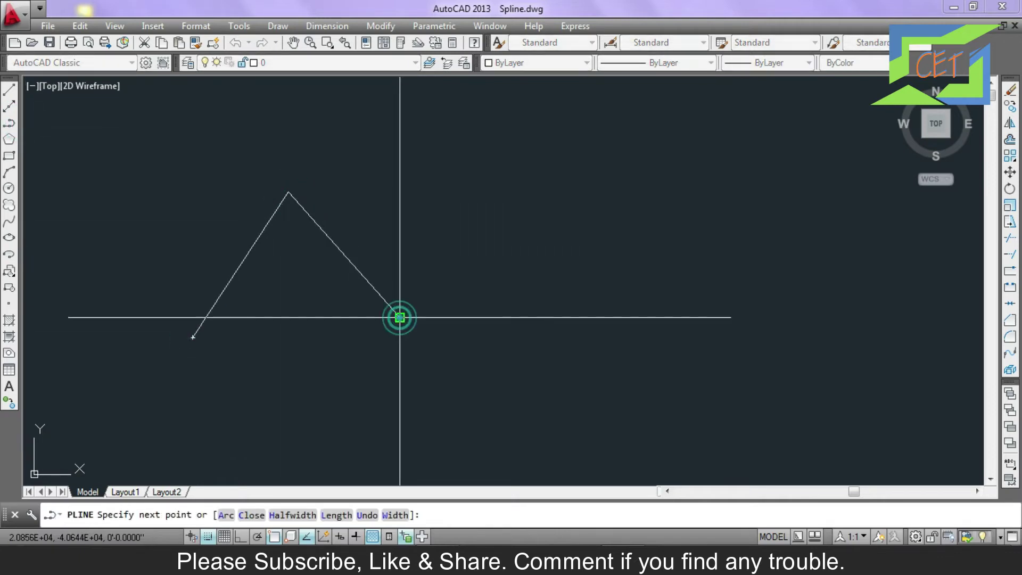
{"action": "left_click", "coordinate": [480, 179]}
{"action": "left_click", "coordinate": [598, 327]}
{"action": "left_click", "coordinate": [631, 155]}
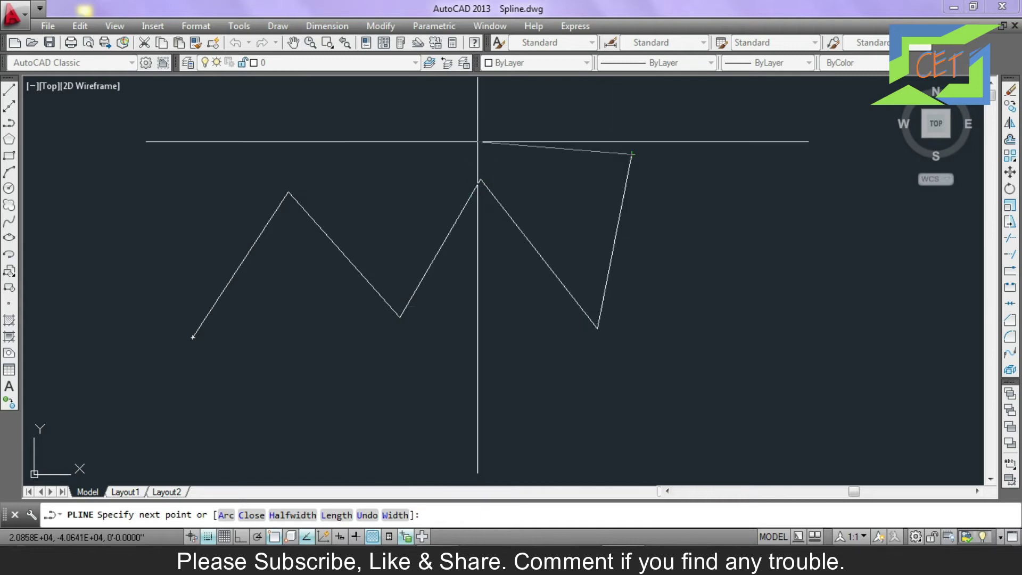
{"action": "key", "text": "Return"}
{"action": "type", "text": "spl"}
{"action": "key", "text": "Return"}
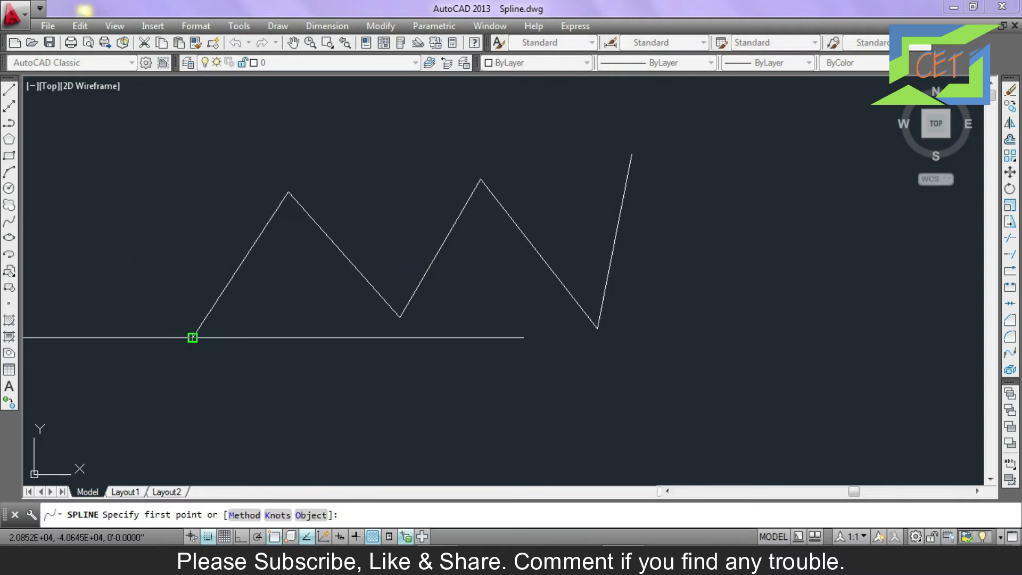
Trace the zigzag with a fit tolerance 0 spline from its left end to the top right end.
{"action": "left_click", "coordinate": [192, 338]}
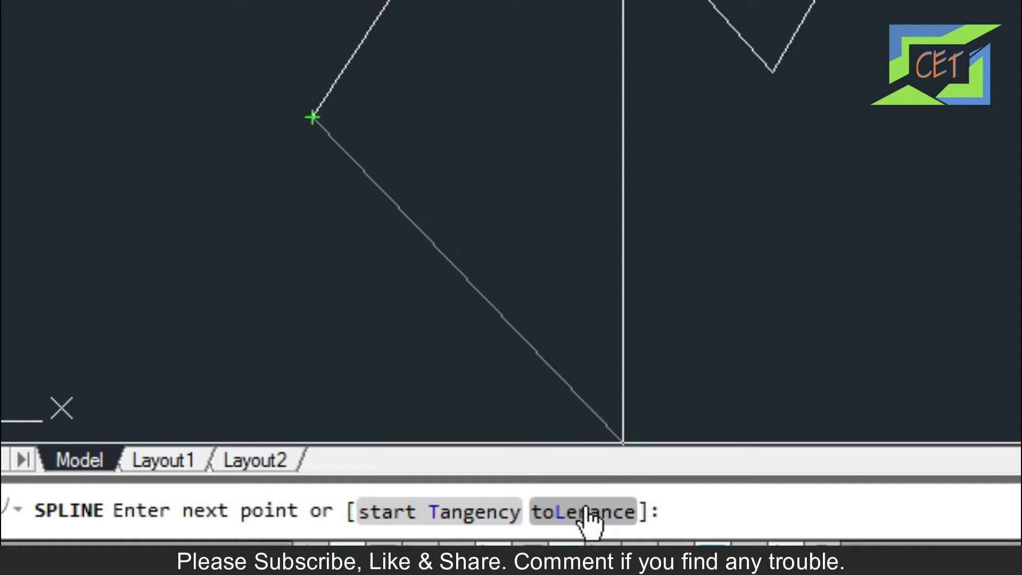
{"action": "left_click", "coordinate": [590, 518]}
{"action": "type", "text": "0"}
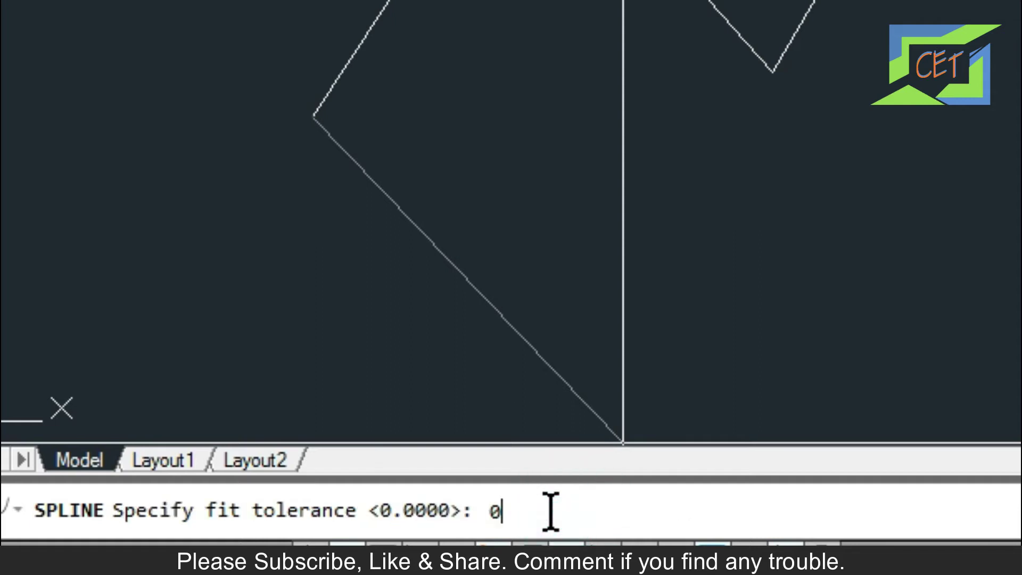
{"action": "key", "text": "Return"}
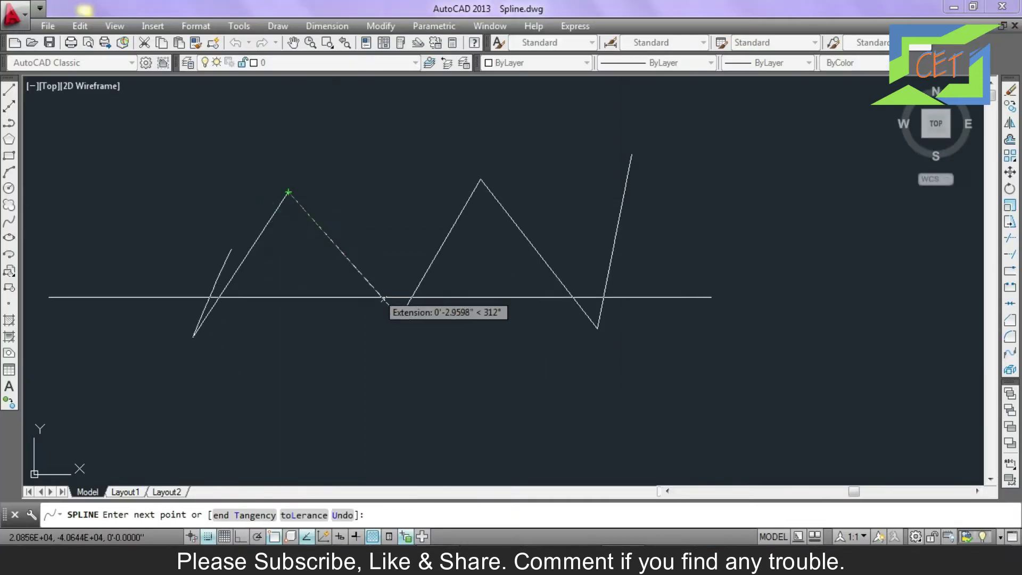
{"action": "left_click", "coordinate": [398, 316]}
{"action": "left_click", "coordinate": [481, 179]}
{"action": "left_click", "coordinate": [597, 329]}
{"action": "left_click", "coordinate": [631, 155]}
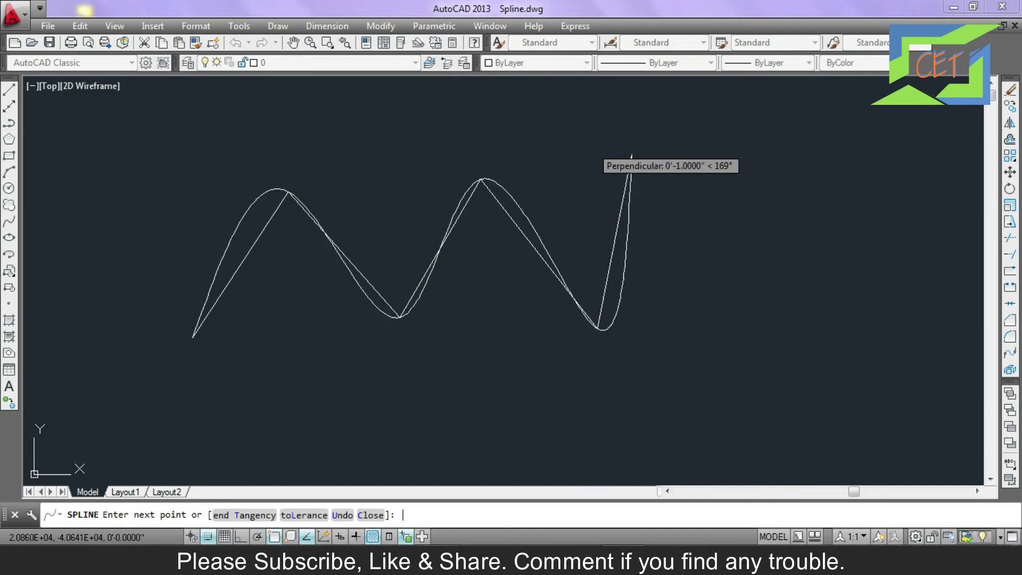
{"action": "key", "text": "Return"}
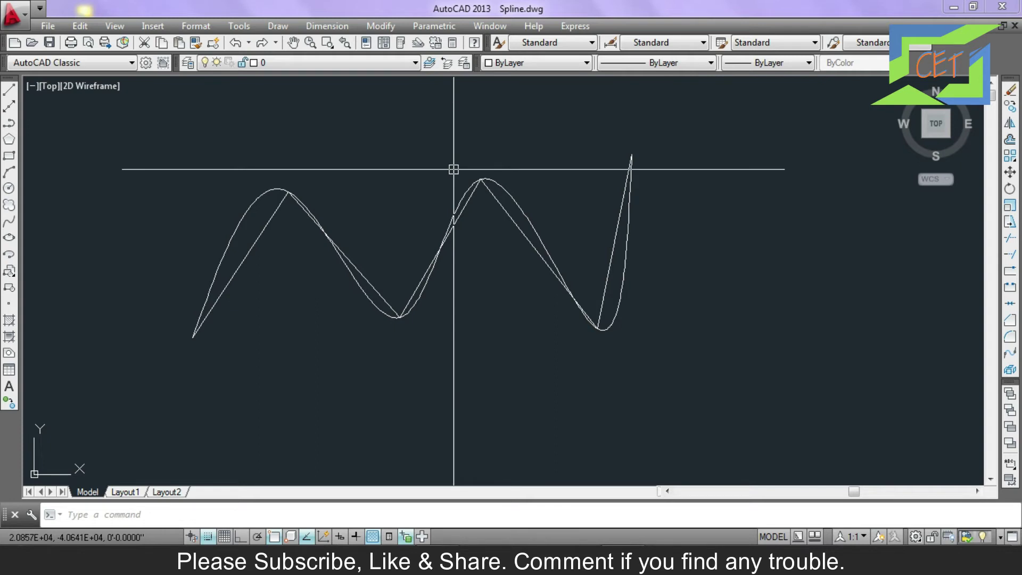
{"action": "type", "text": "sp"}
Start a new spline at the zigzag's left end with fit tolerance 4.
{"action": "type", "text": "l"}
{"action": "key", "text": "Return"}
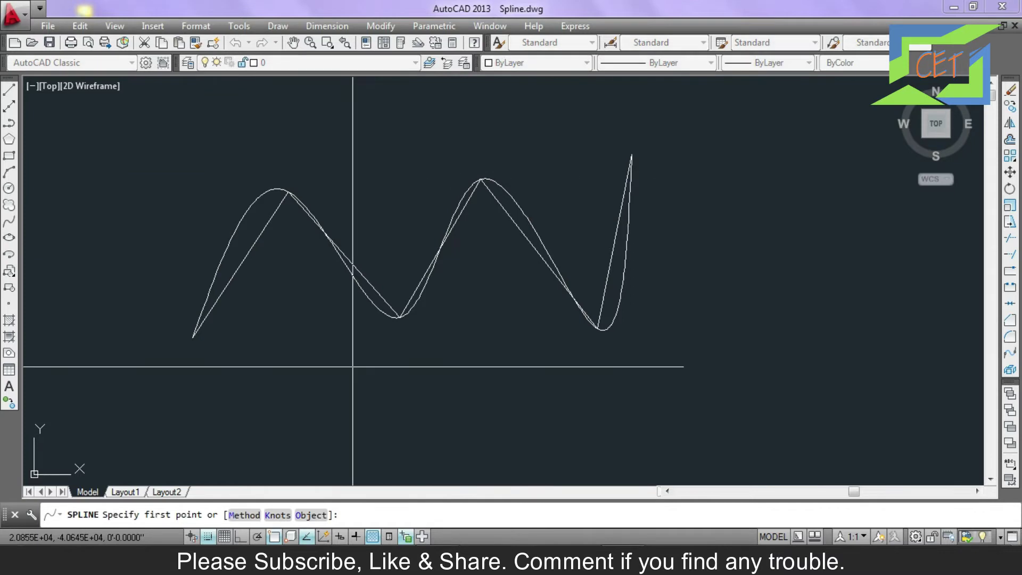
{"action": "left_click", "coordinate": [192, 337]}
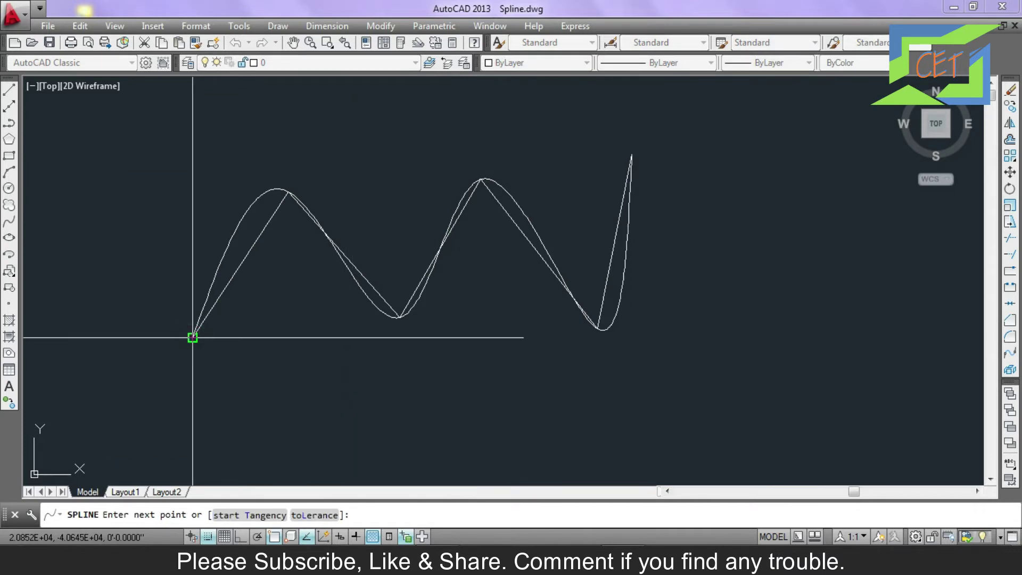
{"action": "left_click", "coordinate": [317, 515]}
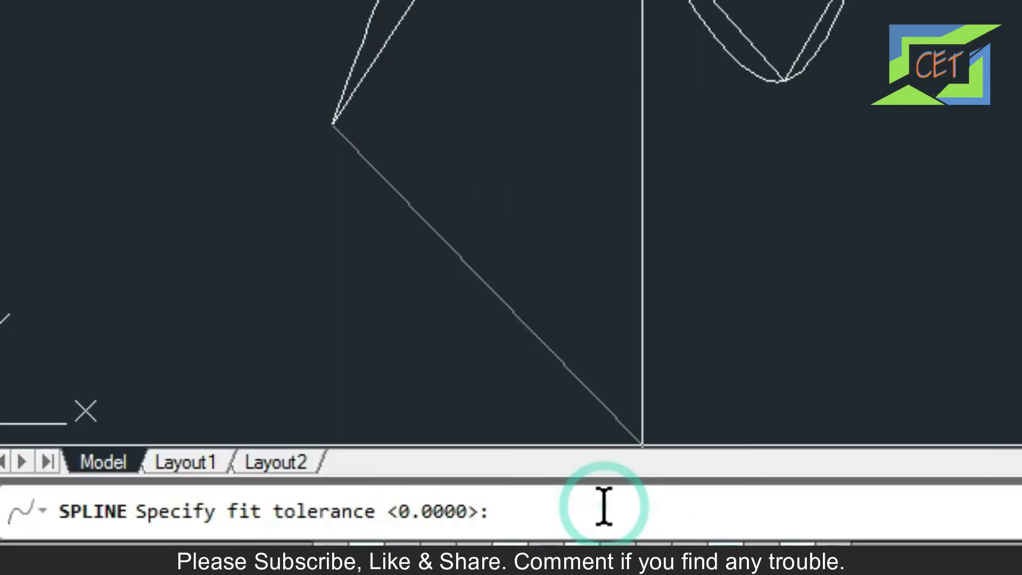
{"action": "left_click", "coordinate": [604, 506]}
{"action": "type", "text": "4"}
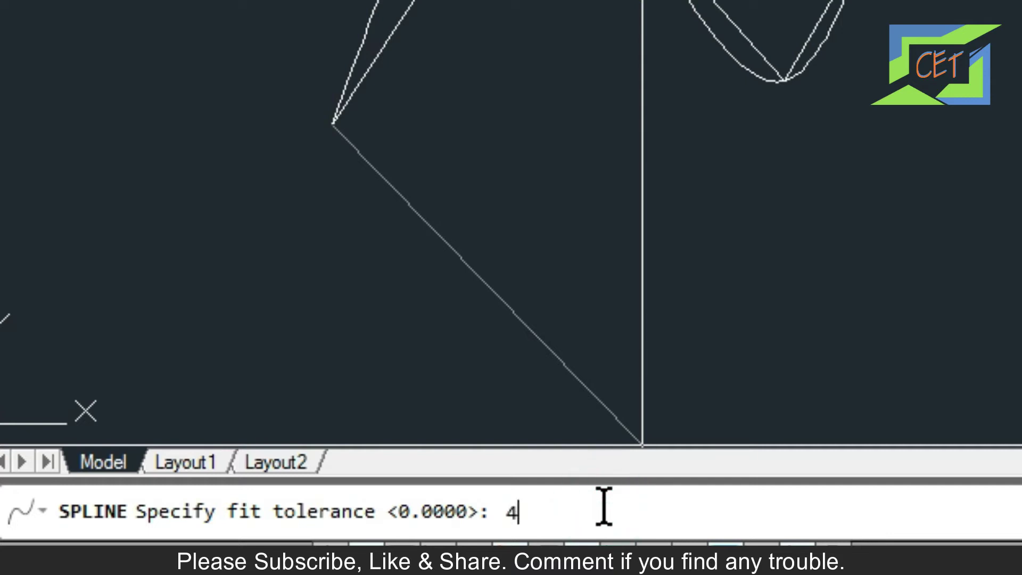
{"action": "key", "text": "Return"}
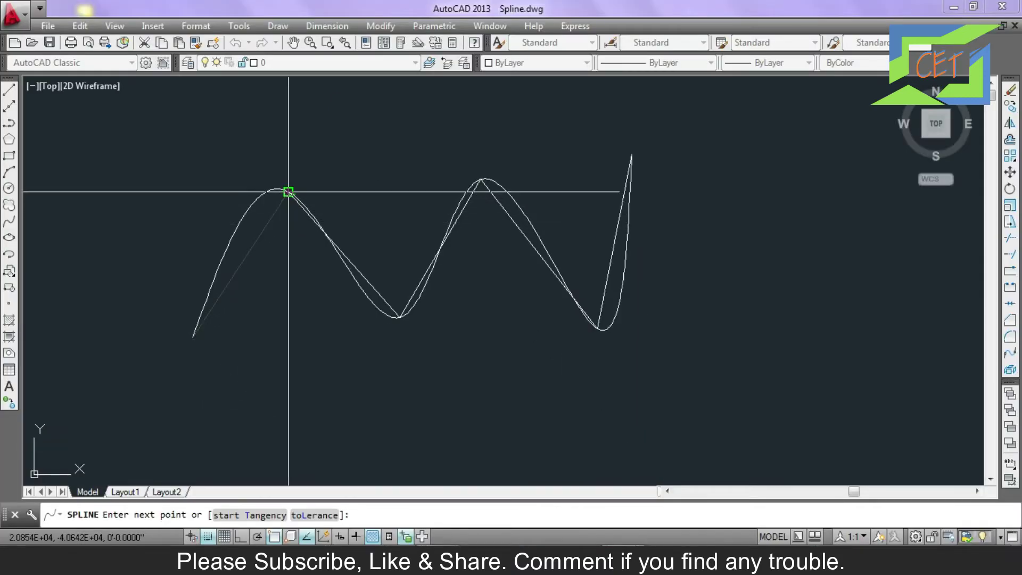
Snap the tolerance 4 spline to each zigzag peak and valley, ending at the top end.
{"action": "left_click", "coordinate": [288, 192]}
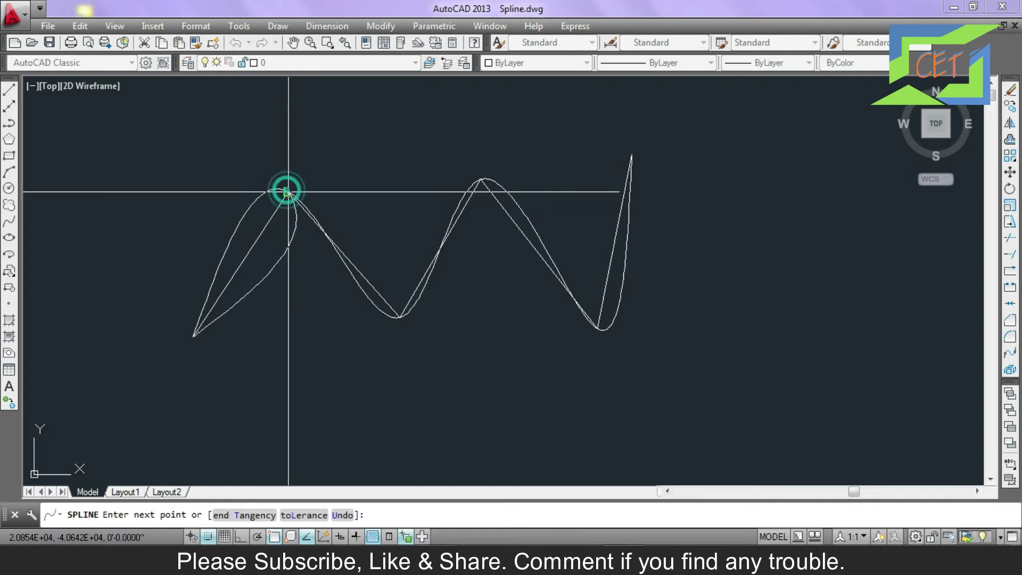
{"action": "left_click", "coordinate": [400, 317]}
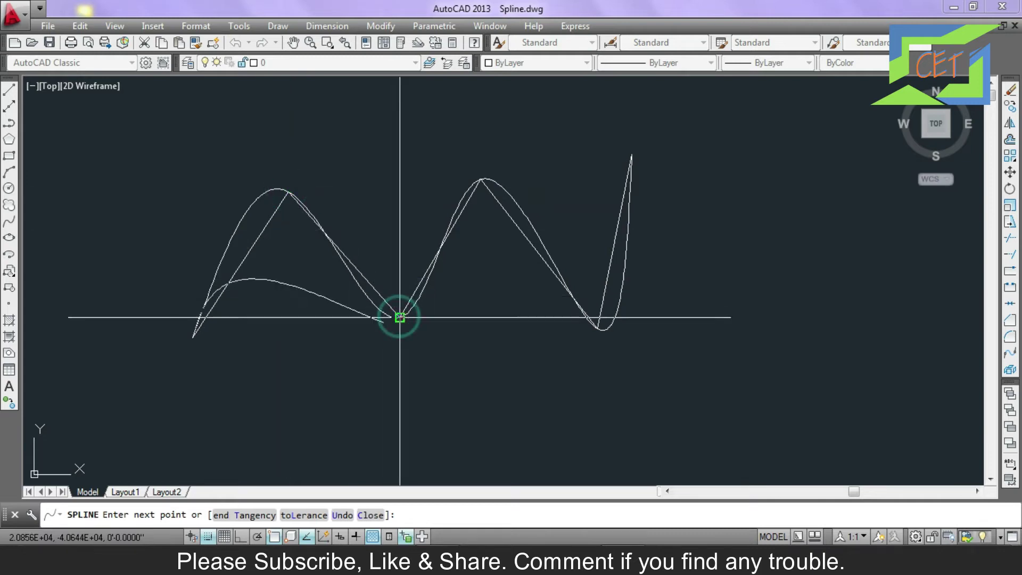
{"action": "left_click", "coordinate": [479, 180]}
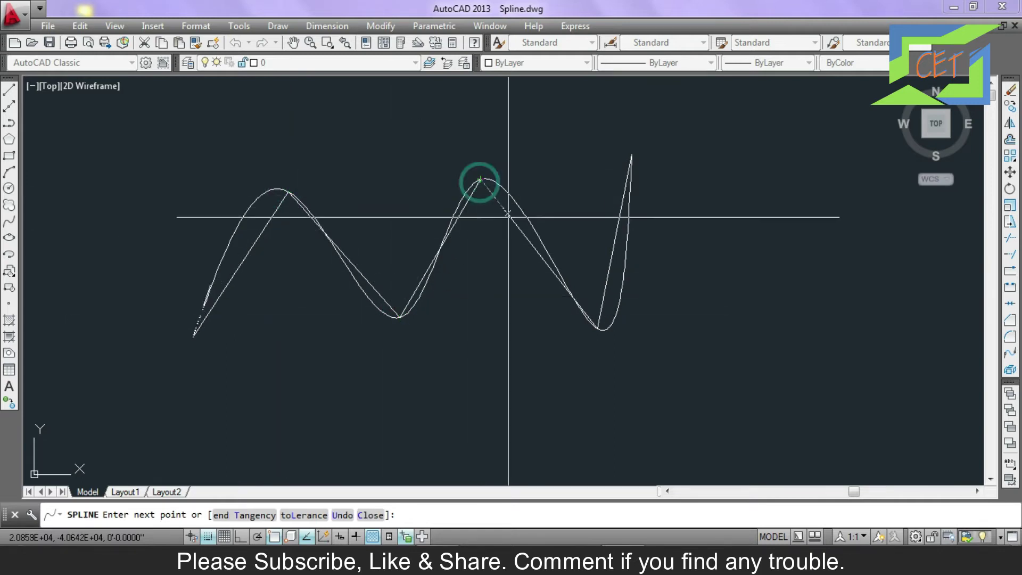
{"action": "left_click", "coordinate": [597, 328]}
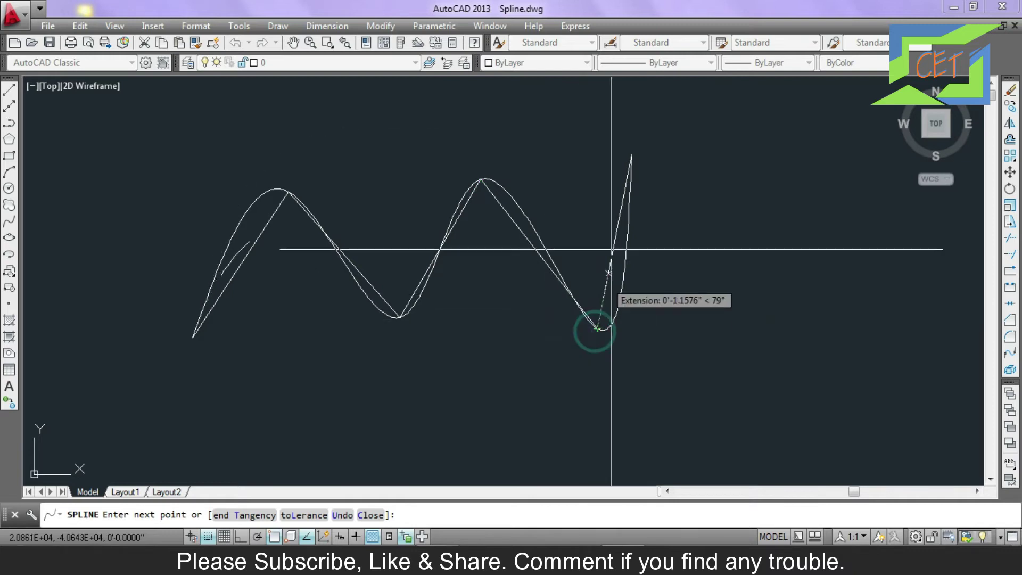
{"action": "left_click", "coordinate": [630, 154]}
{"action": "key", "text": "Return"}
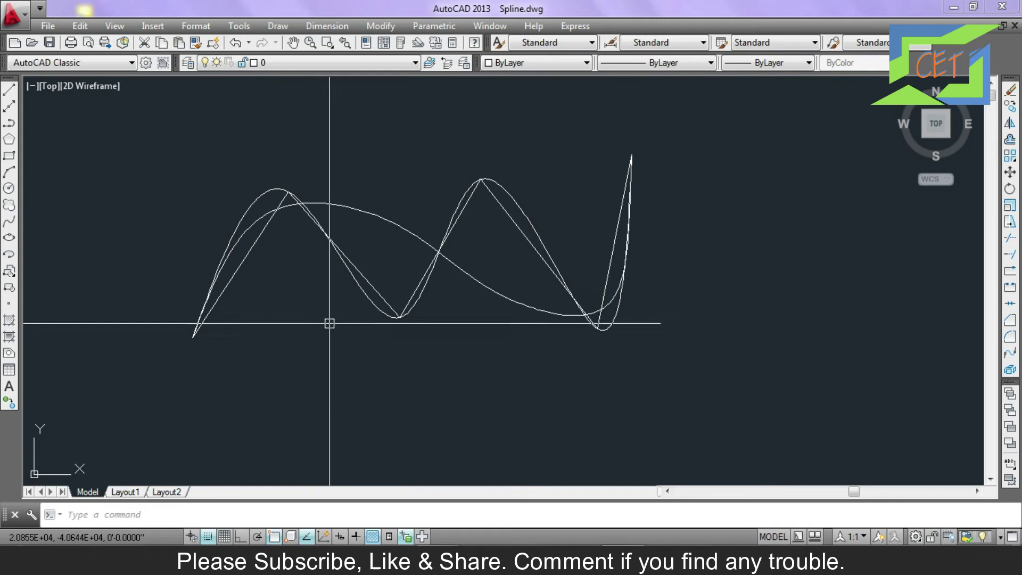
Select the zigzag polyline and delete it.
{"action": "left_click", "coordinate": [244, 264]}
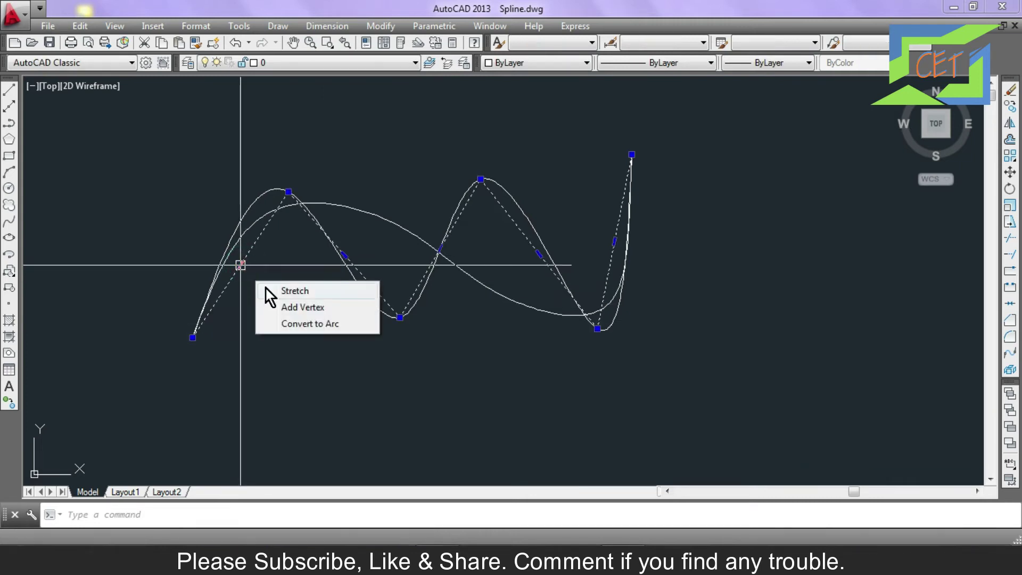
{"action": "key", "text": "Delete"}
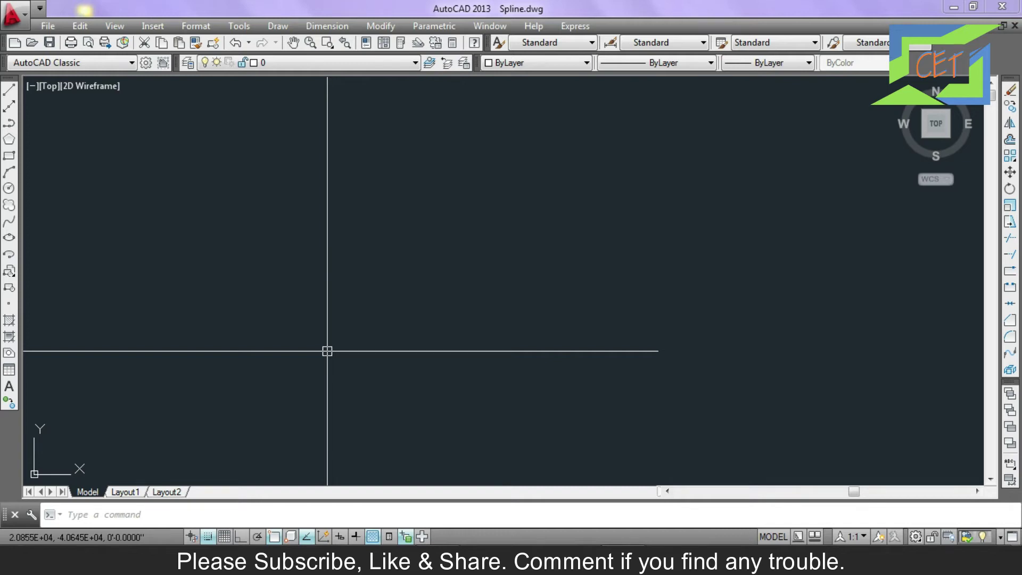
Draw a new six-vertex zigzag polyline with two peaks and two valleys.
{"action": "left_click", "coordinate": [7, 124]}
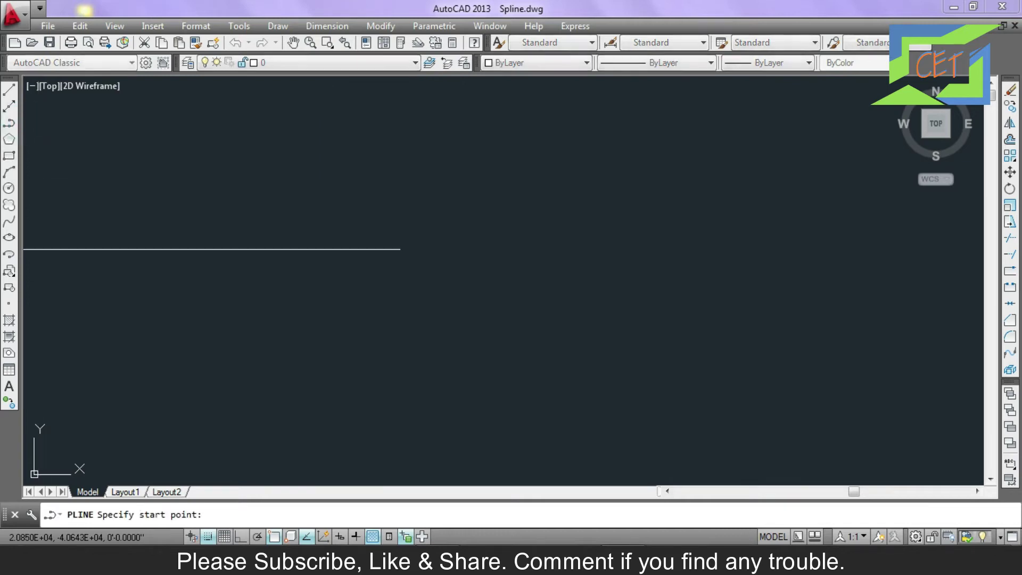
{"action": "left_click", "coordinate": [94, 301]}
{"action": "left_click", "coordinate": [147, 181]}
{"action": "left_click", "coordinate": [217, 311]}
{"action": "left_click", "coordinate": [291, 186]}
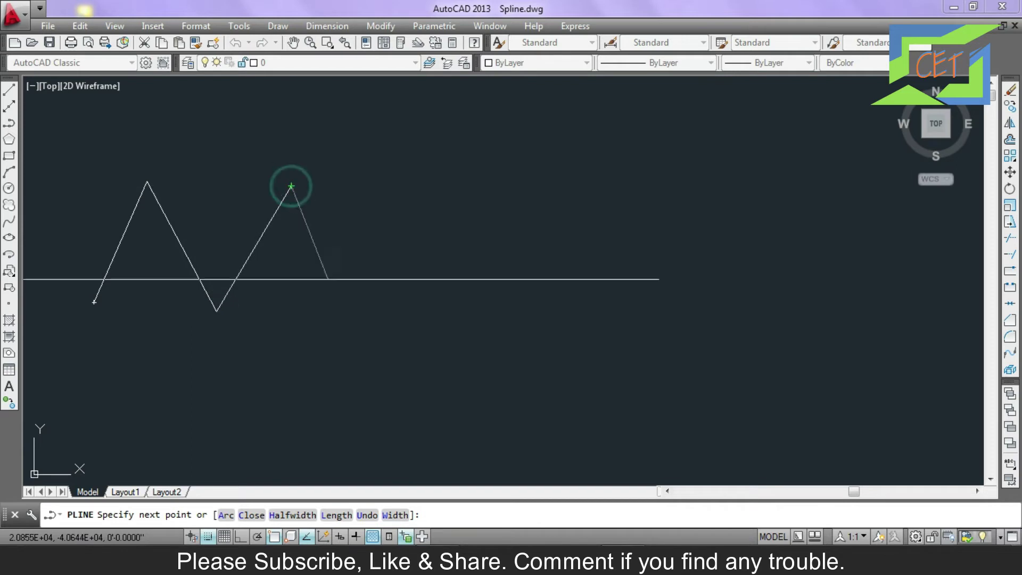
{"action": "left_click", "coordinate": [353, 314]}
{"action": "left_click", "coordinate": [396, 184]}
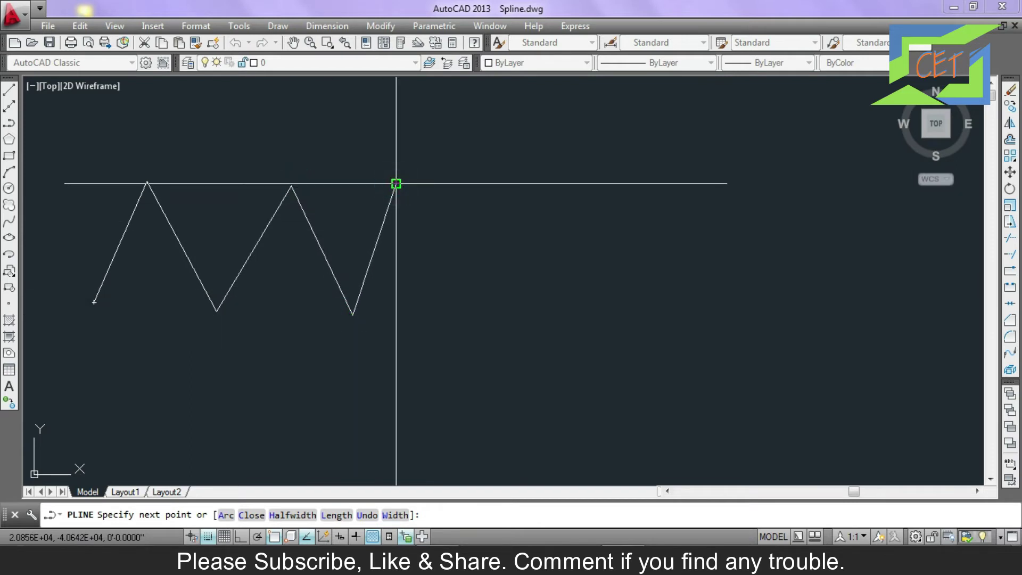
{"action": "key", "text": "Return"}
Copy the zigzag with Copy Selection and place the copy to its right.
{"action": "left_click", "coordinate": [41, 136]}
{"action": "left_click", "coordinate": [405, 340]}
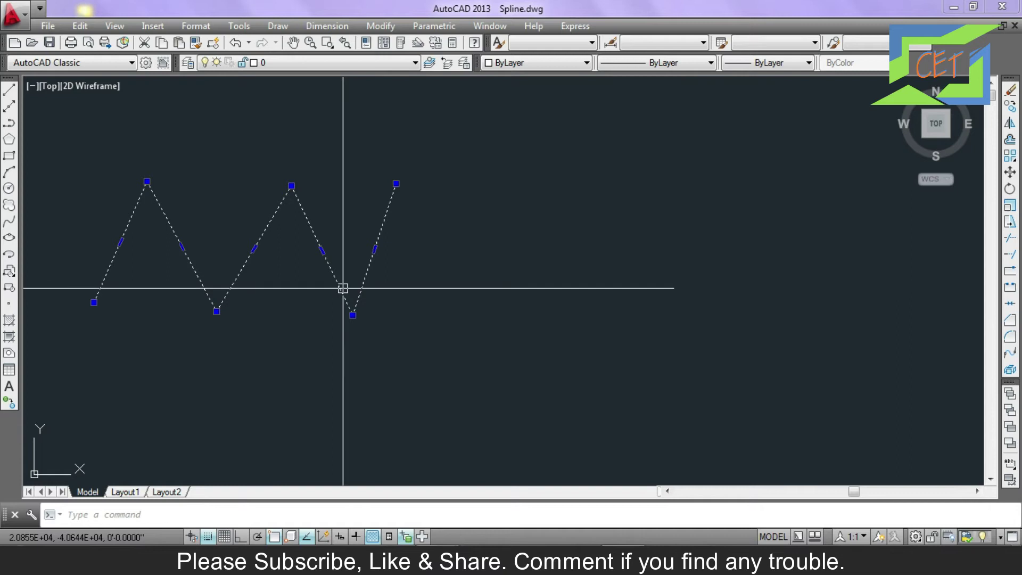
{"action": "right_click", "coordinate": [342, 288]}
{"action": "left_click", "coordinate": [374, 298]}
{"action": "left_click", "coordinate": [361, 355]}
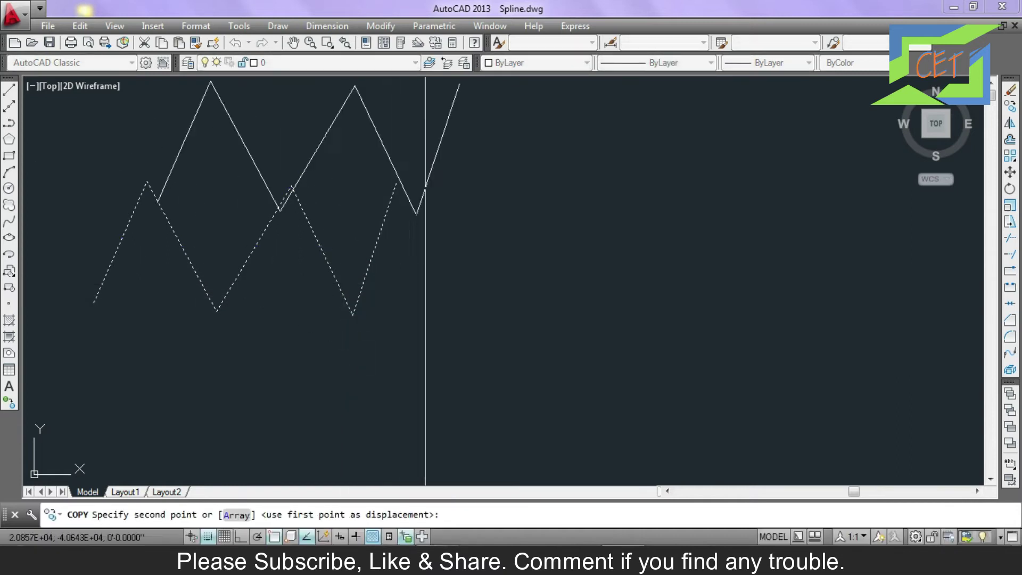
{"action": "left_click", "coordinate": [719, 355]}
{"action": "key", "text": "Return"}
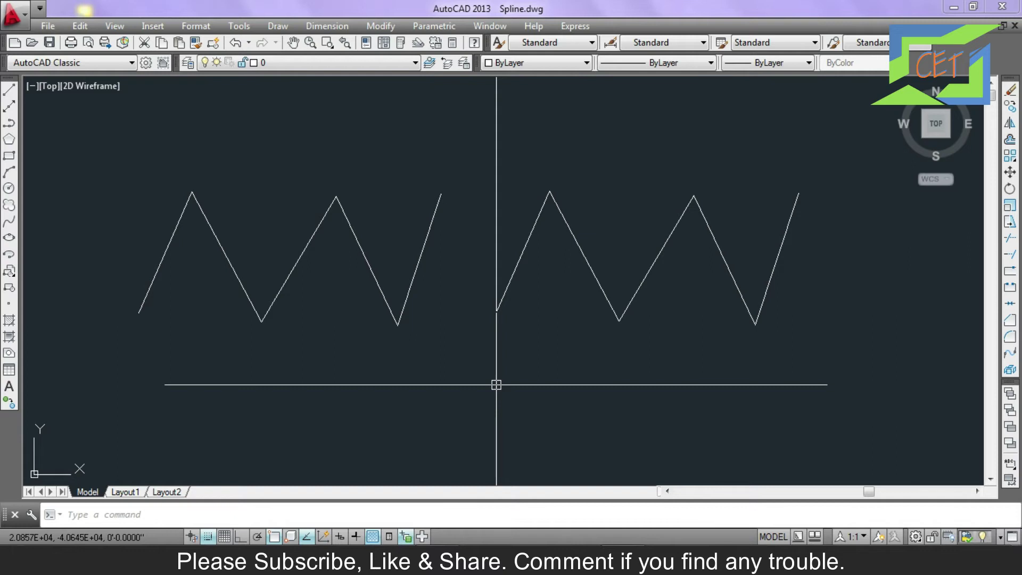
Start a new spline and set its creation method to Fit.
{"action": "type", "text": "SPl"}
{"action": "key", "text": "Return"}
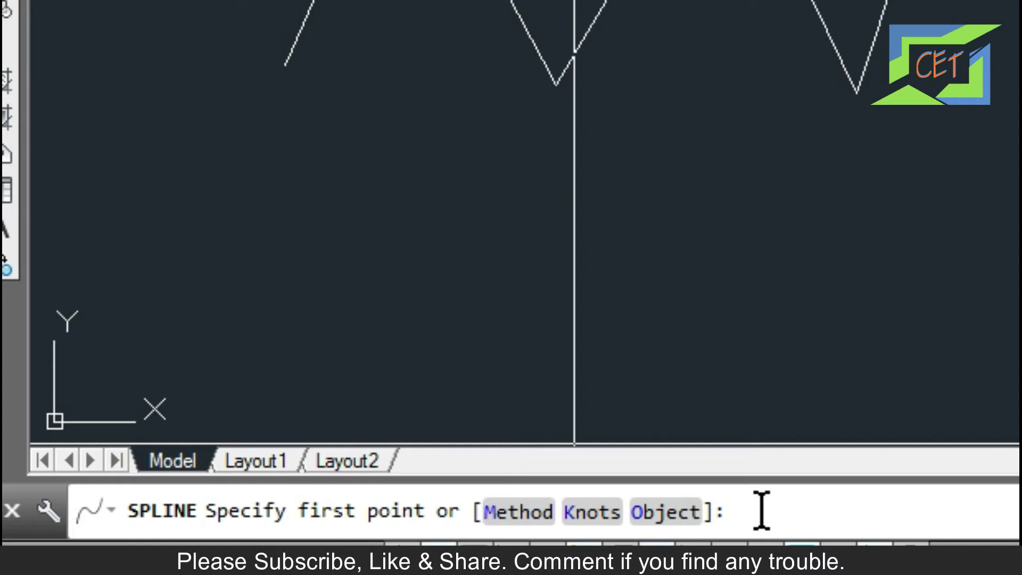
{"action": "left_click", "coordinate": [509, 517]}
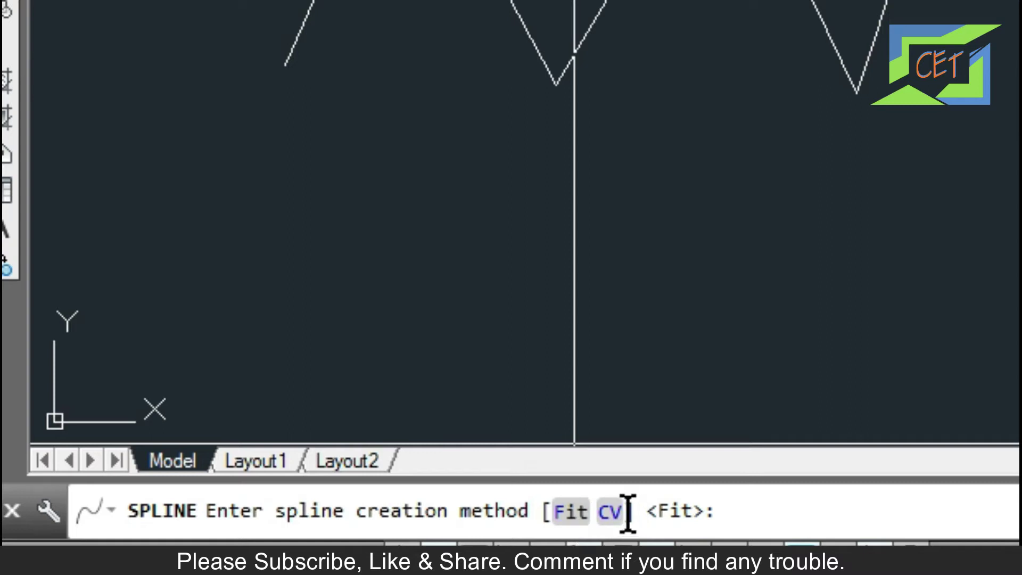
{"action": "left_click", "coordinate": [578, 515]}
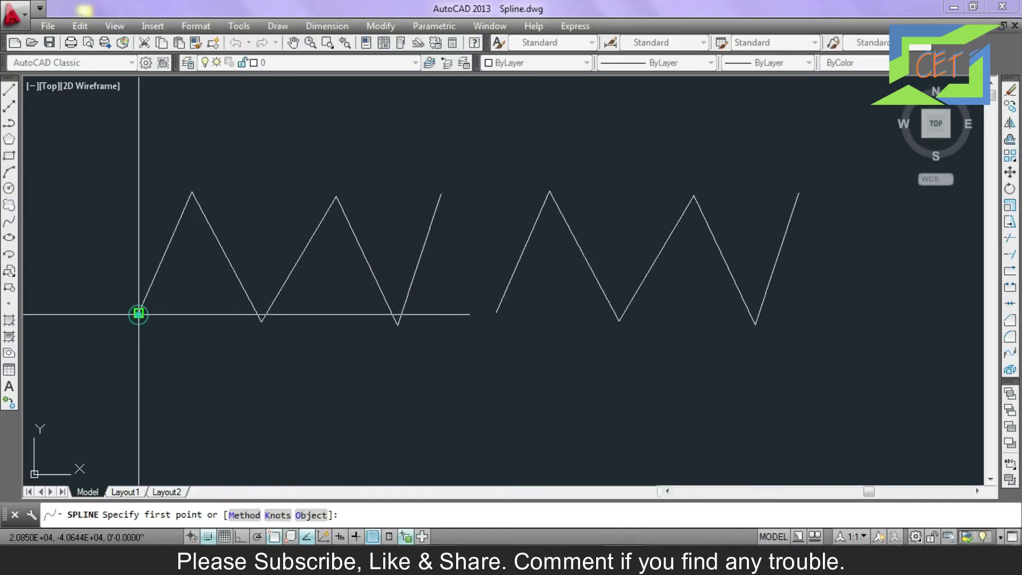
Fit the spline through the left zigzag's start, peaks, valleys and top end, then deselect it.
{"action": "left_click", "coordinate": [179, 220]}
{"action": "left_click", "coordinate": [192, 193]}
{"action": "left_click", "coordinate": [262, 321]}
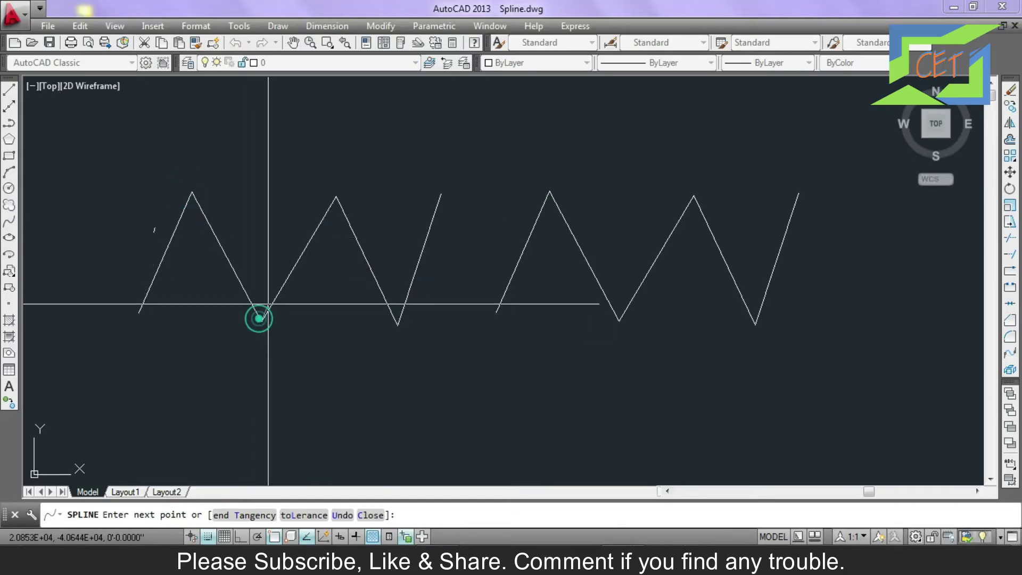
{"action": "left_click", "coordinate": [336, 197]}
{"action": "left_click", "coordinate": [397, 324]}
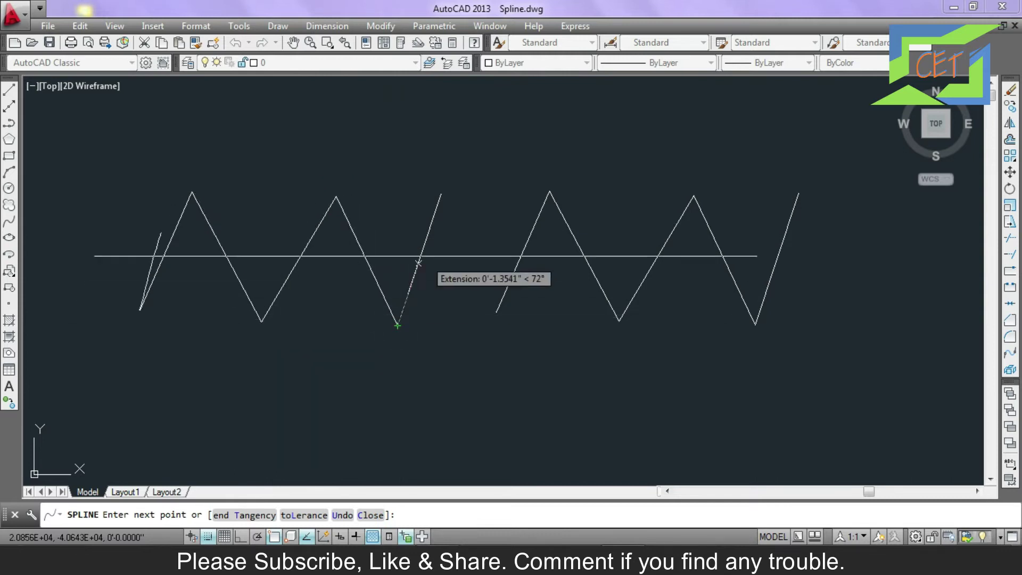
{"action": "left_click", "coordinate": [441, 194]}
{"action": "key", "text": "Return"}
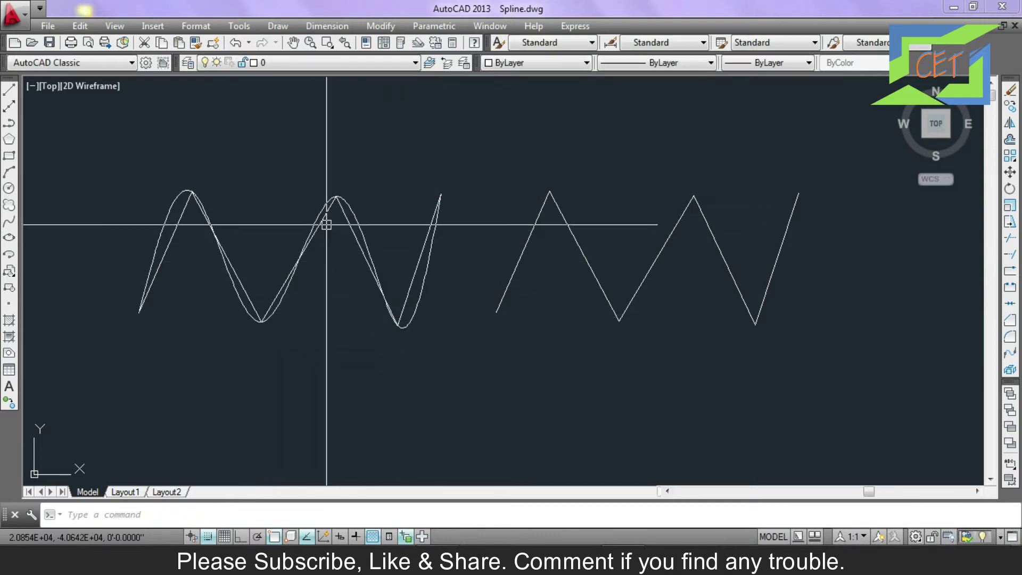
{"action": "left_click", "coordinate": [324, 220]}
{"action": "key", "text": "Escape"}
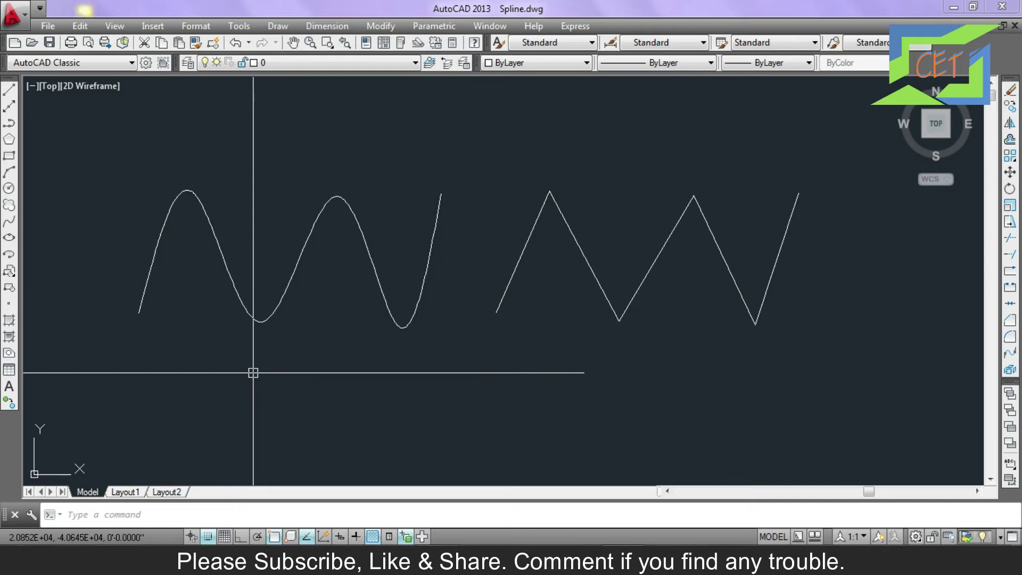
Draw a CV-method spline using the right zigzag's five corners as control vertices.
{"action": "type", "text": "SPl"}
{"action": "key", "text": "Return"}
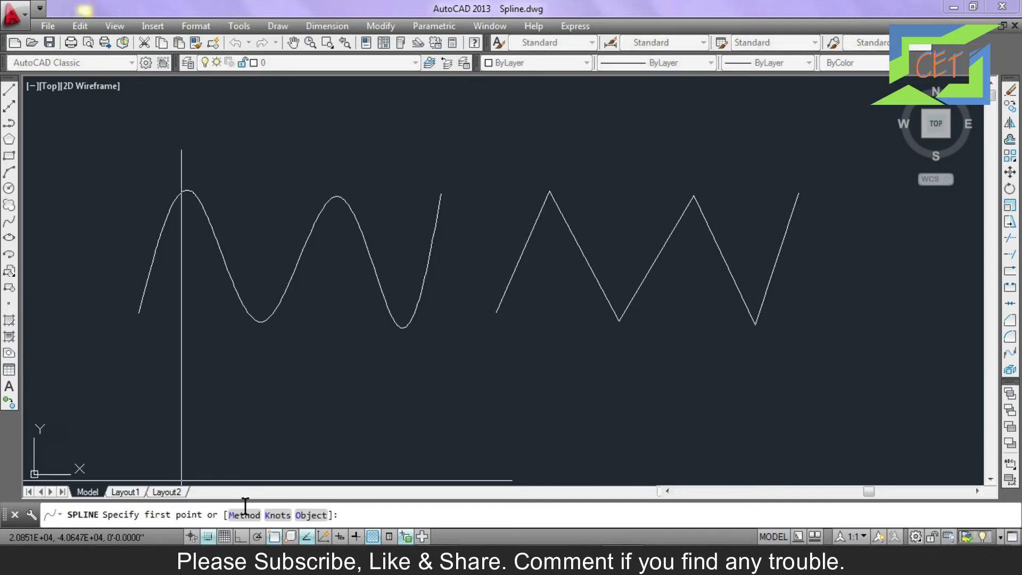
{"action": "left_click", "coordinate": [243, 515]}
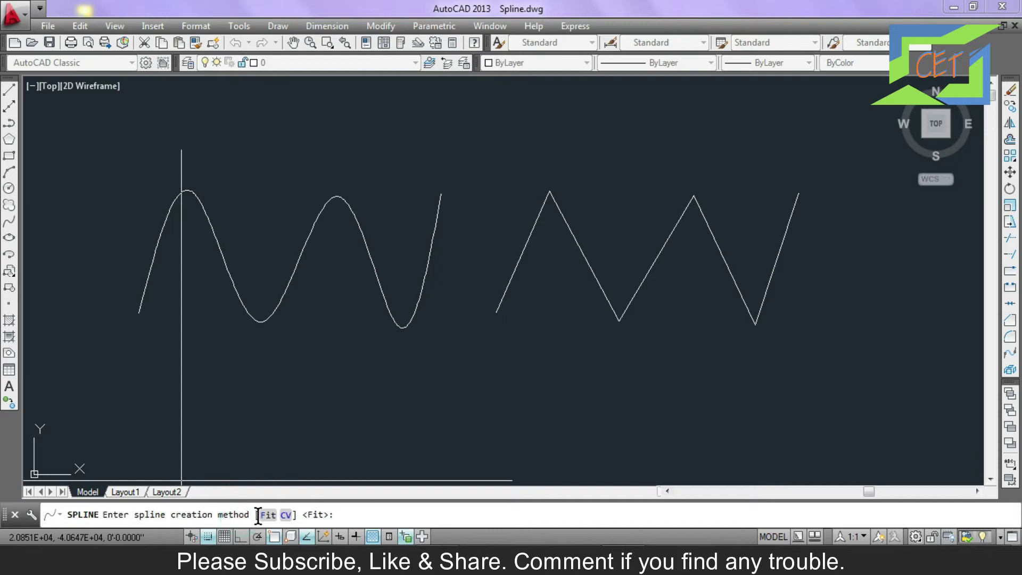
{"action": "left_click", "coordinate": [286, 515]}
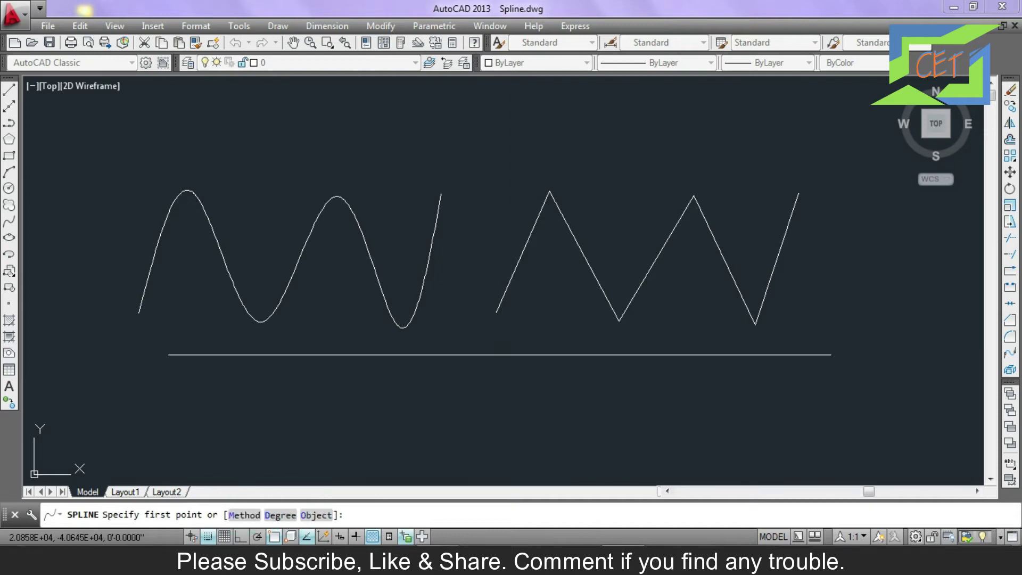
{"action": "left_click", "coordinate": [496, 313]}
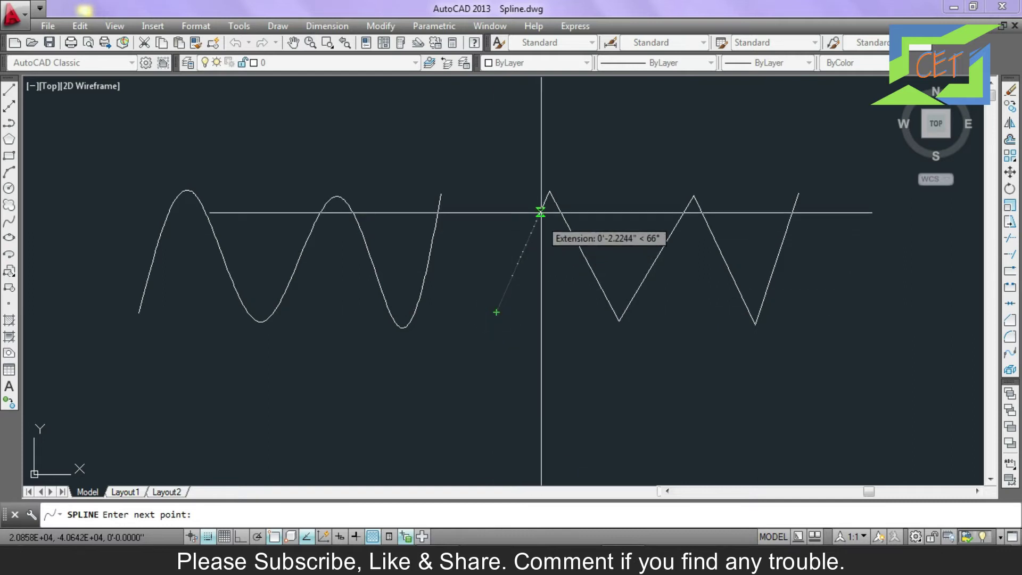
{"action": "left_click", "coordinate": [550, 191]}
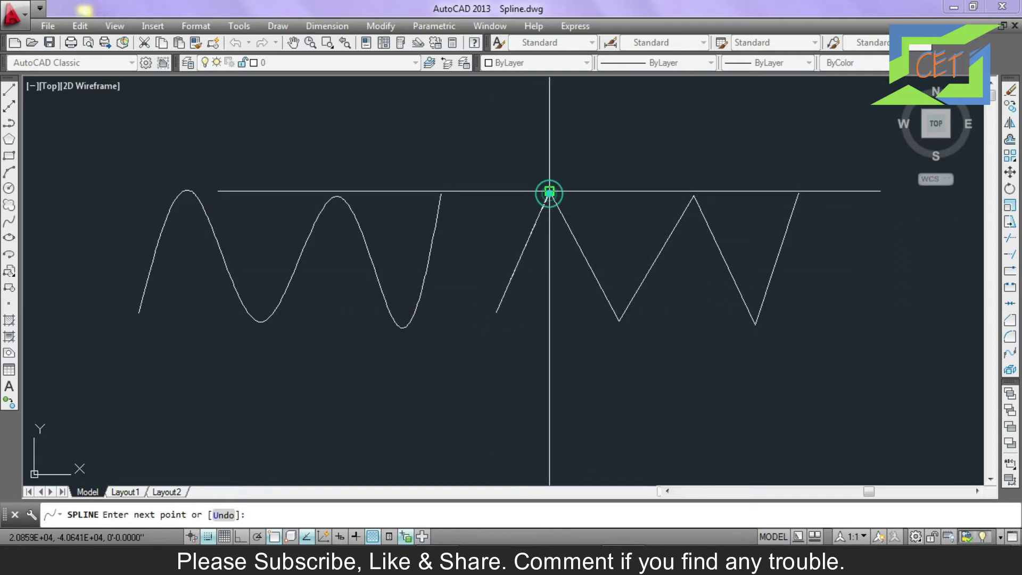
{"action": "left_click", "coordinate": [620, 321]}
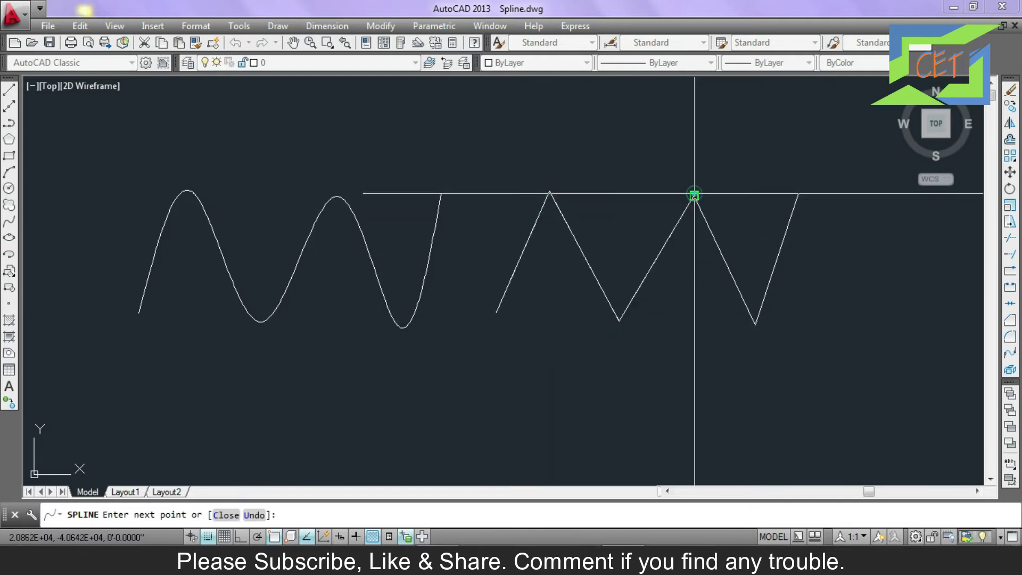
{"action": "left_click", "coordinate": [755, 323]}
{"action": "left_click", "coordinate": [799, 193]}
{"action": "key", "text": "Return"}
Clear the selection and select the new right spline.
{"action": "left_click", "coordinate": [709, 222]}
{"action": "key", "text": "Escape"}
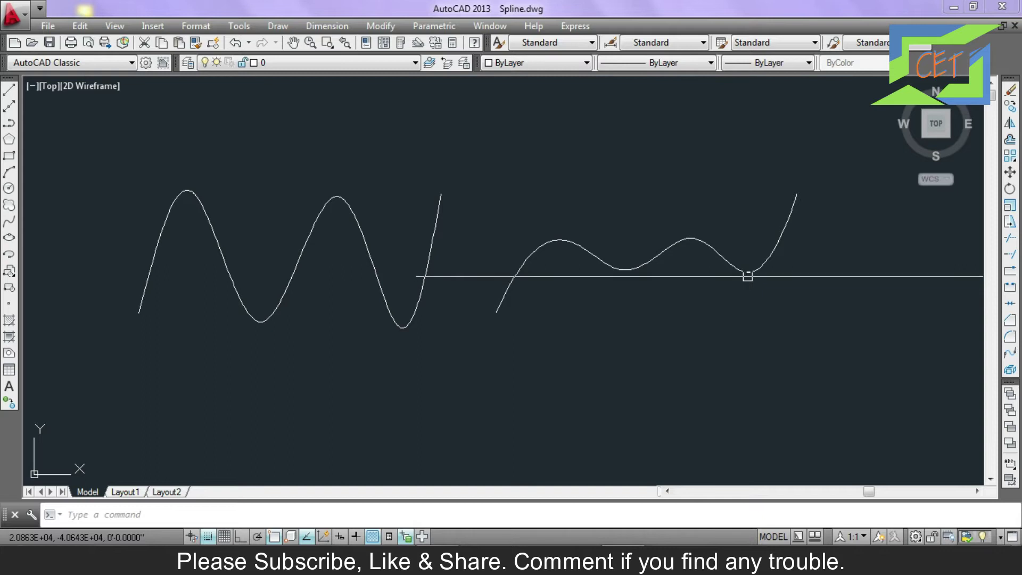
{"action": "left_click", "coordinate": [747, 276]}
{"action": "key", "text": "Escape"}
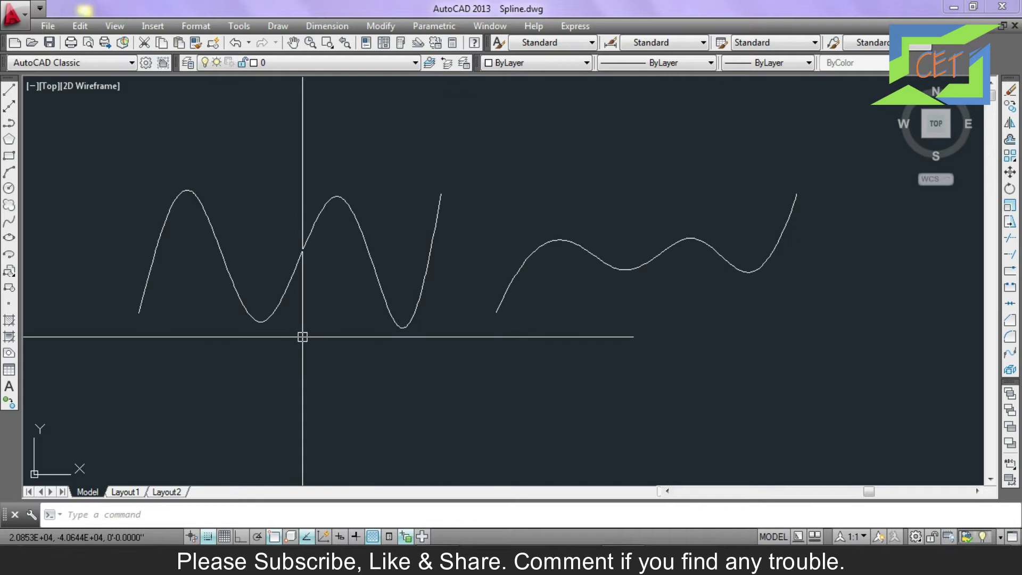
{"action": "left_click", "coordinate": [273, 316]}
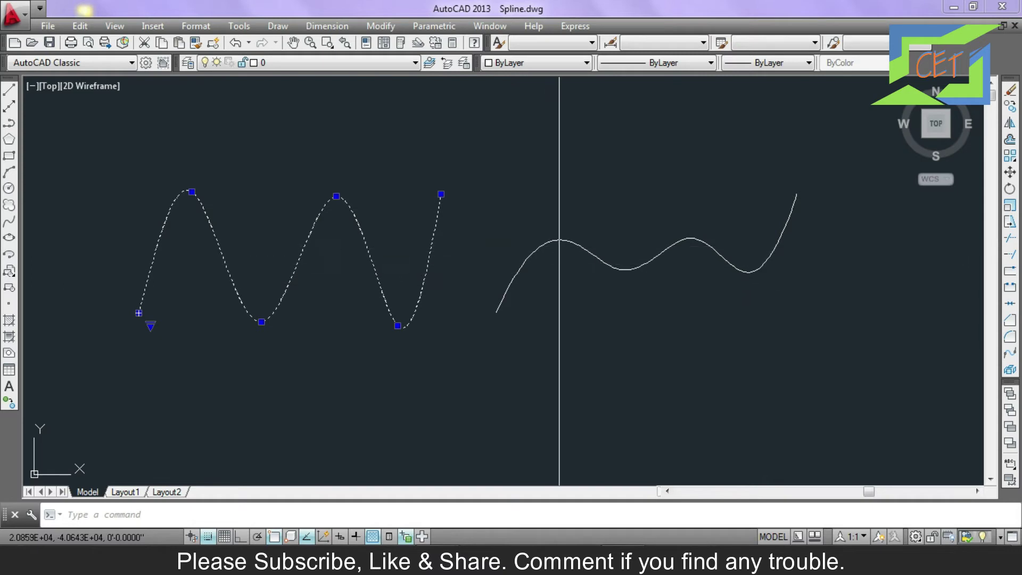
{"action": "left_click", "coordinate": [562, 240]}
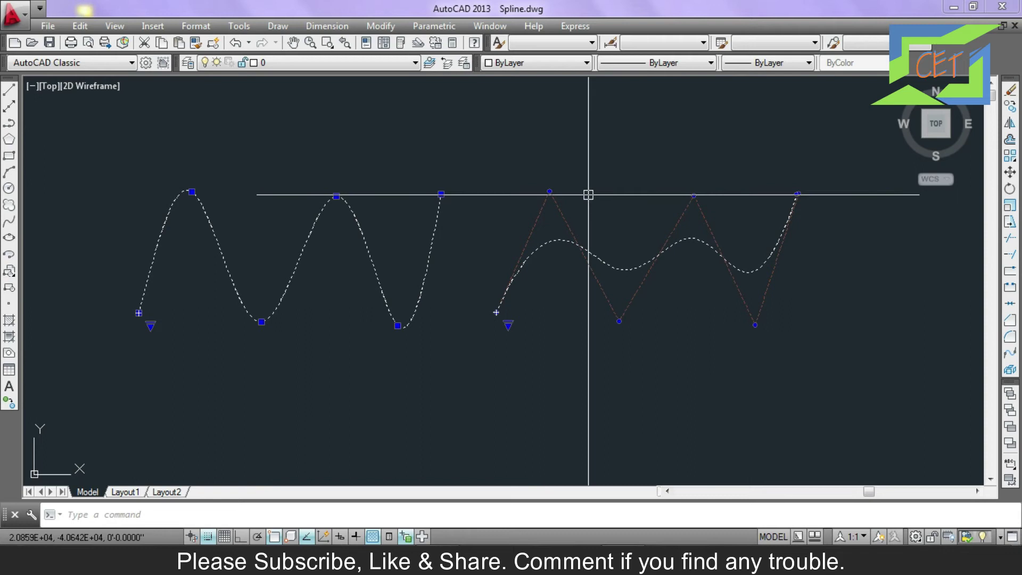
{"action": "left_click", "coordinate": [150, 325]}
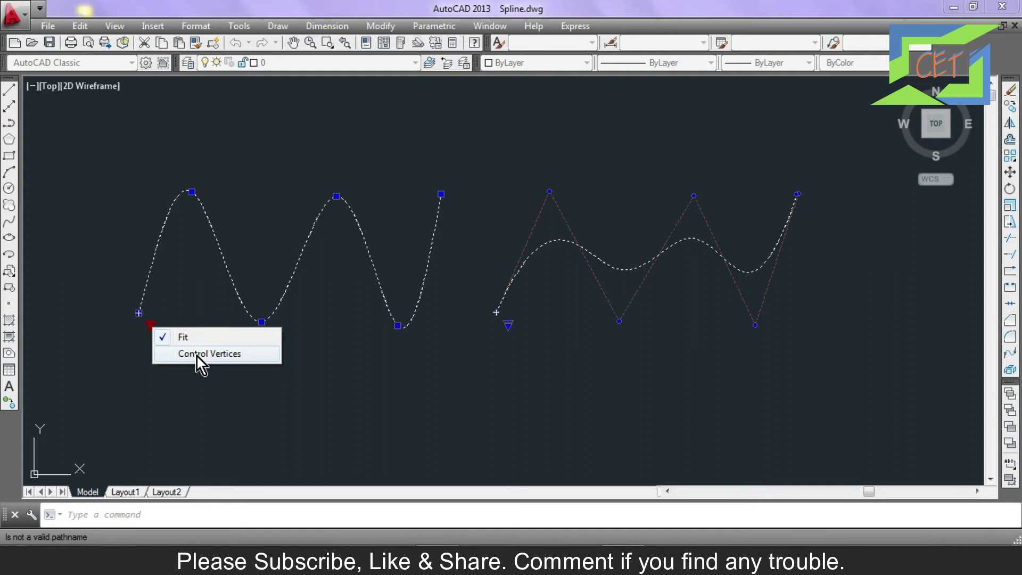
{"action": "left_click", "coordinate": [197, 353]}
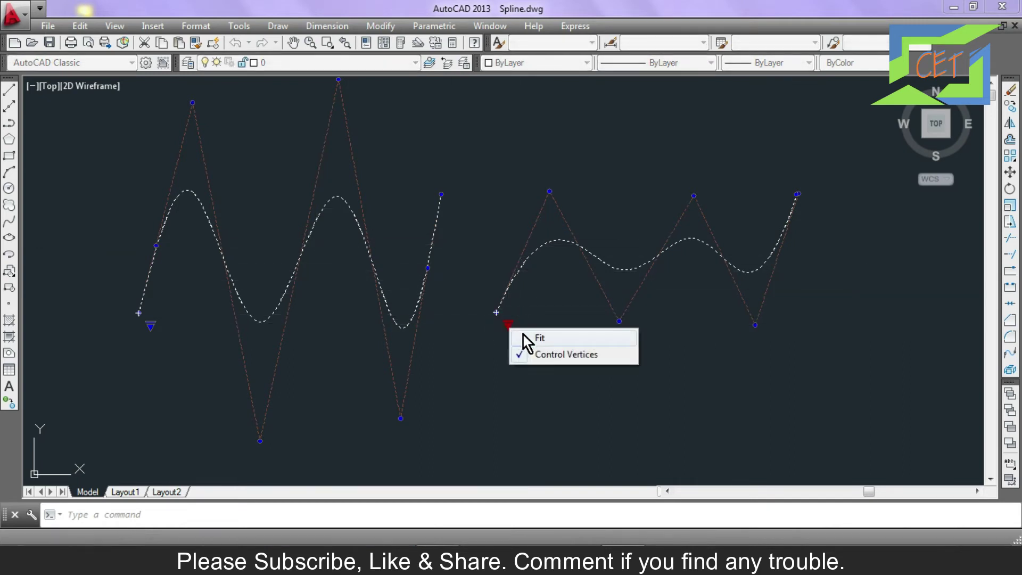
{"action": "left_click", "coordinate": [526, 337]}
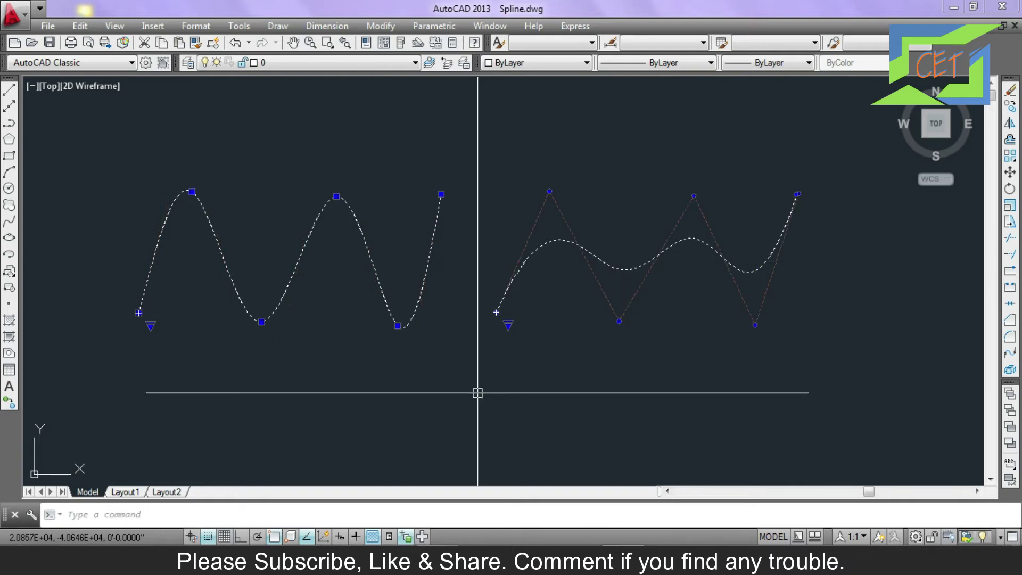
{"action": "key", "text": "Escape"}
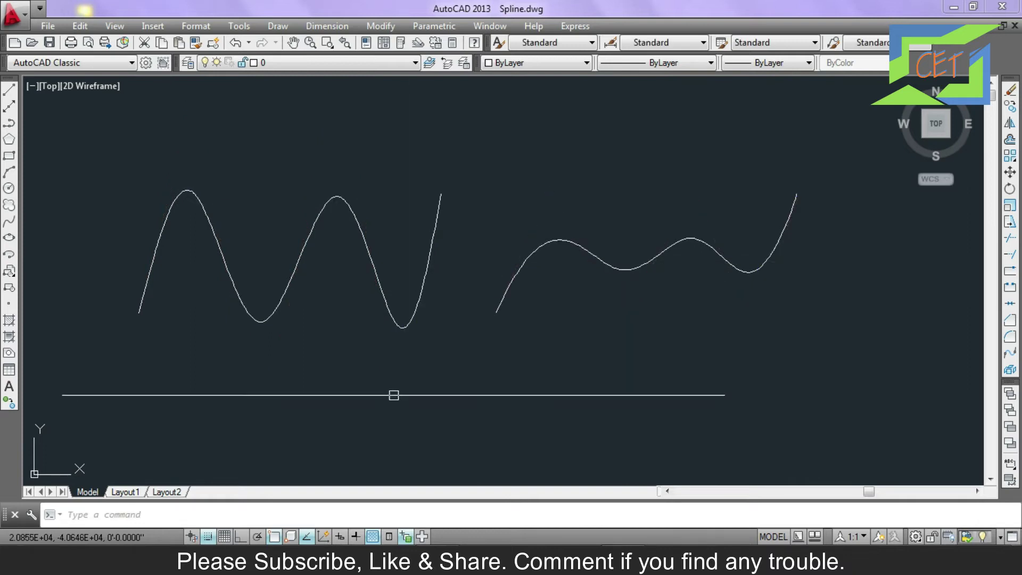
Stretch the left spline's fit points to raise its first peak and deepen its first valley.
{"action": "left_click", "coordinate": [276, 313]}
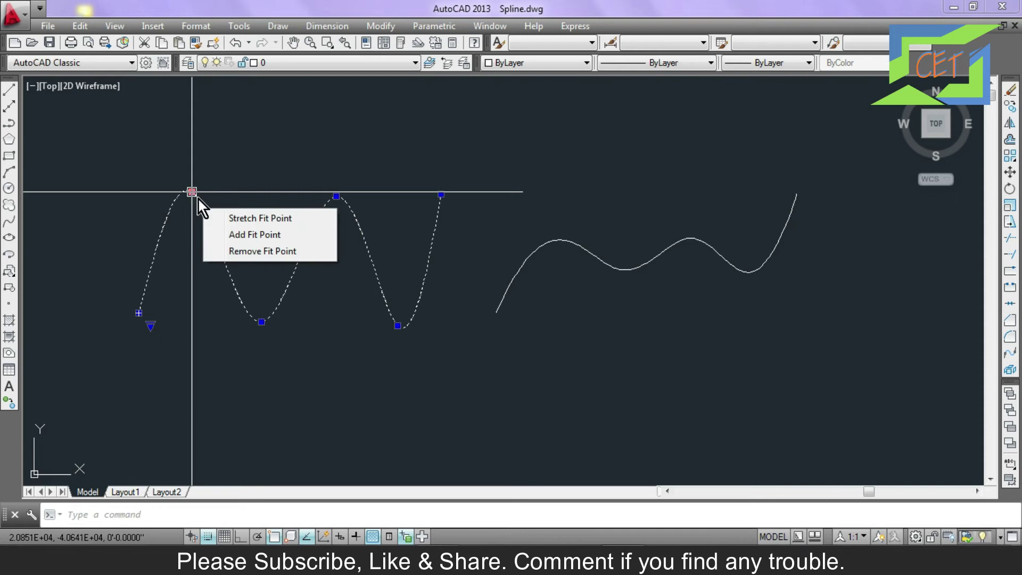
{"action": "left_click", "coordinate": [230, 216]}
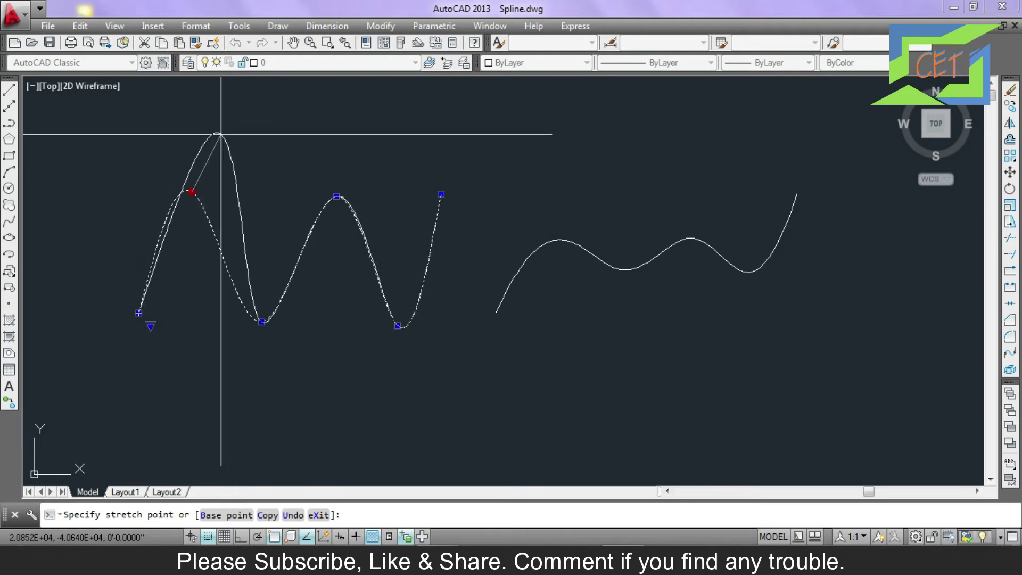
{"action": "left_click", "coordinate": [221, 134]}
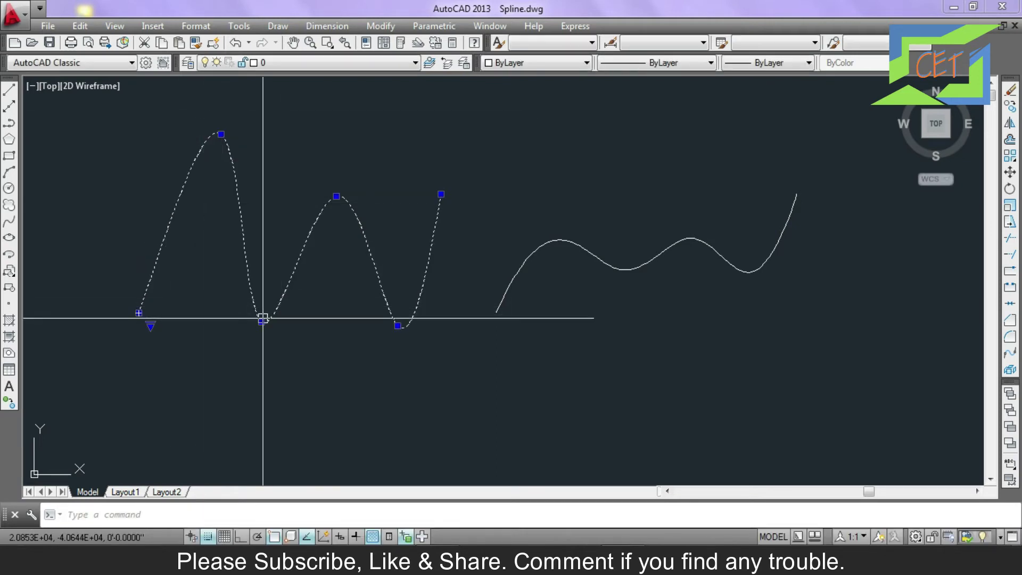
{"action": "mouse_move", "coordinate": [261, 321]}
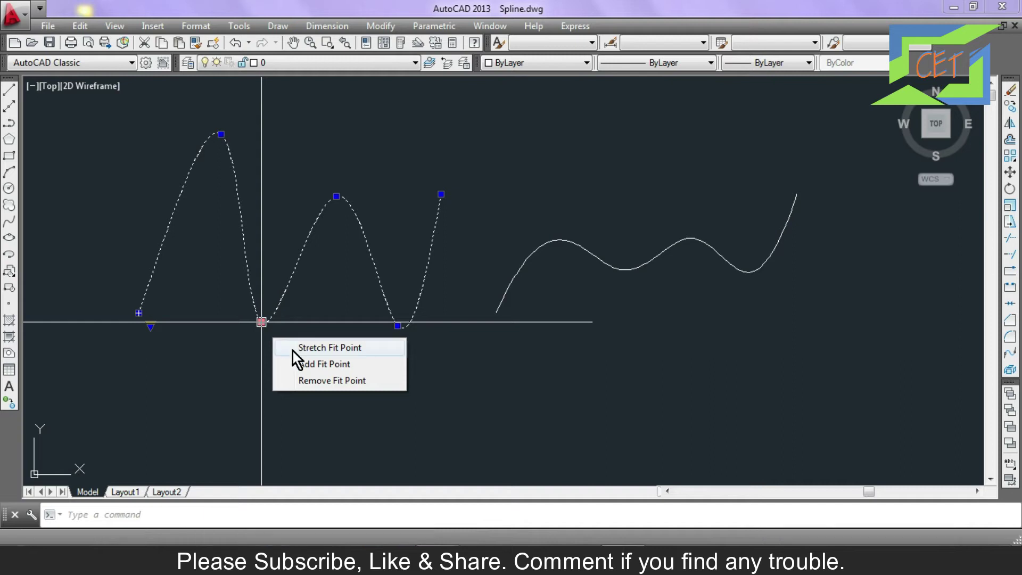
{"action": "left_click", "coordinate": [295, 350]}
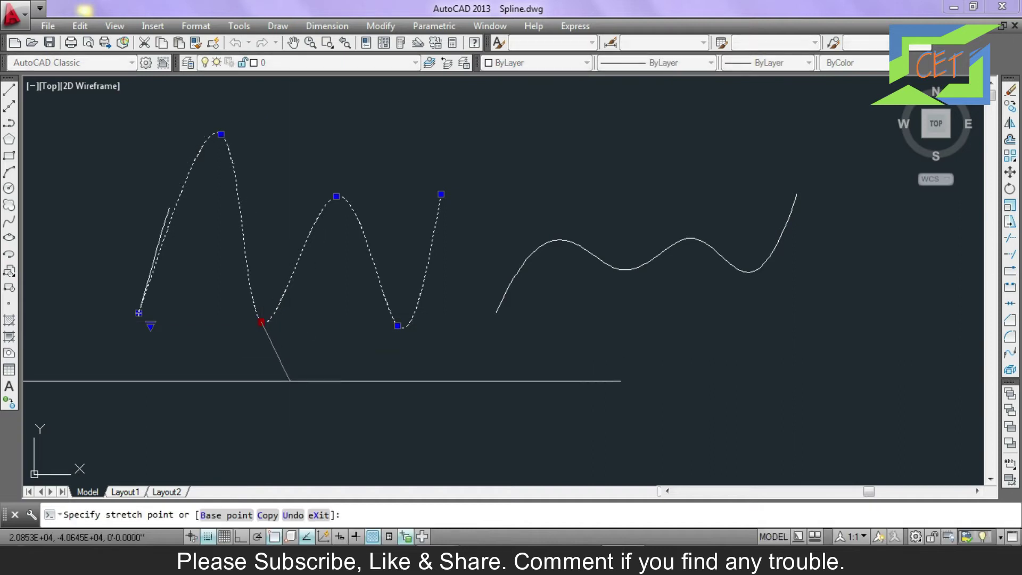
{"action": "left_click", "coordinate": [271, 396]}
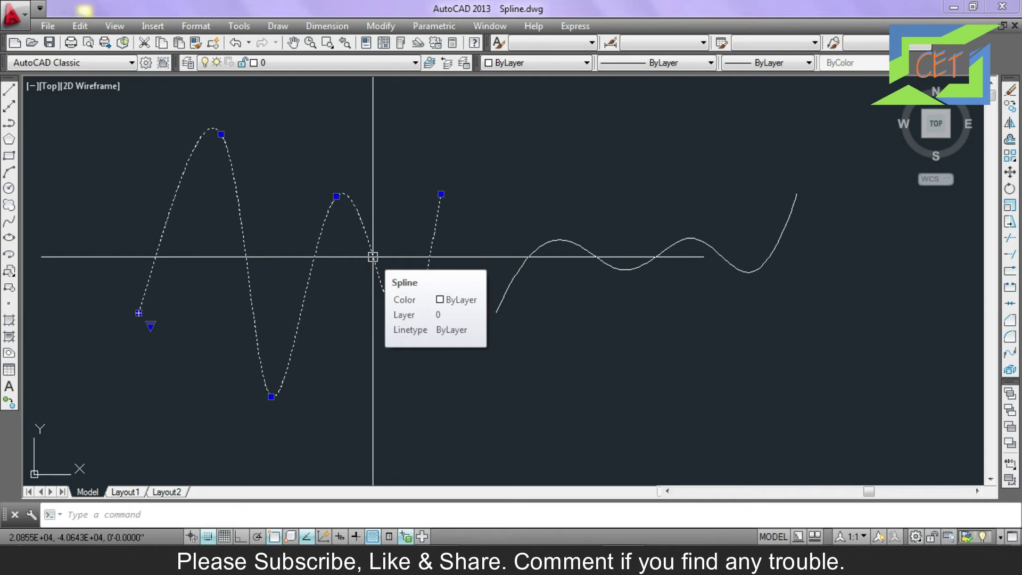
{"action": "mouse_move", "coordinate": [337, 196]}
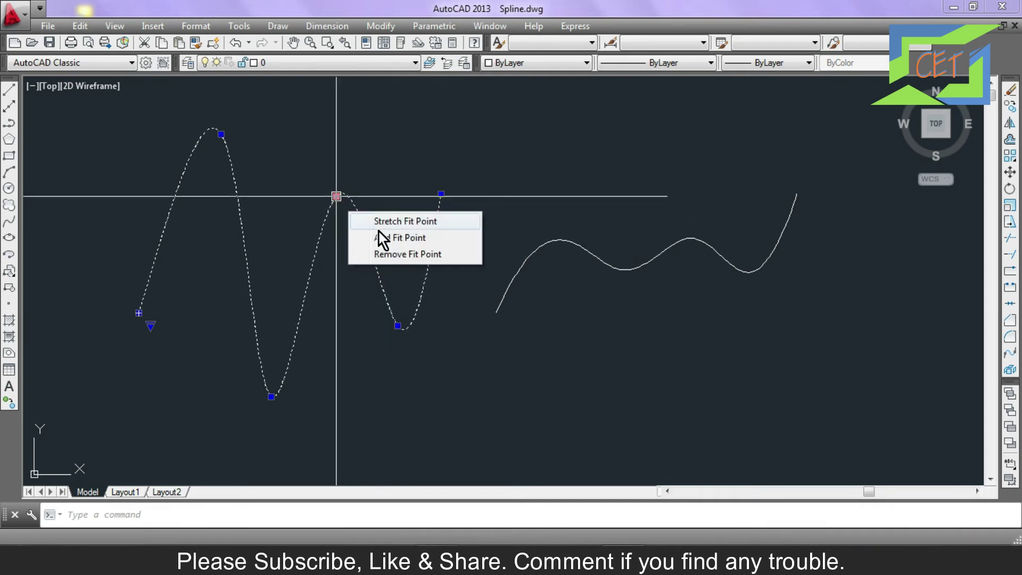
Add a fit point after the second peak and remove the last valley's fit point.
{"action": "left_click", "coordinate": [386, 238]}
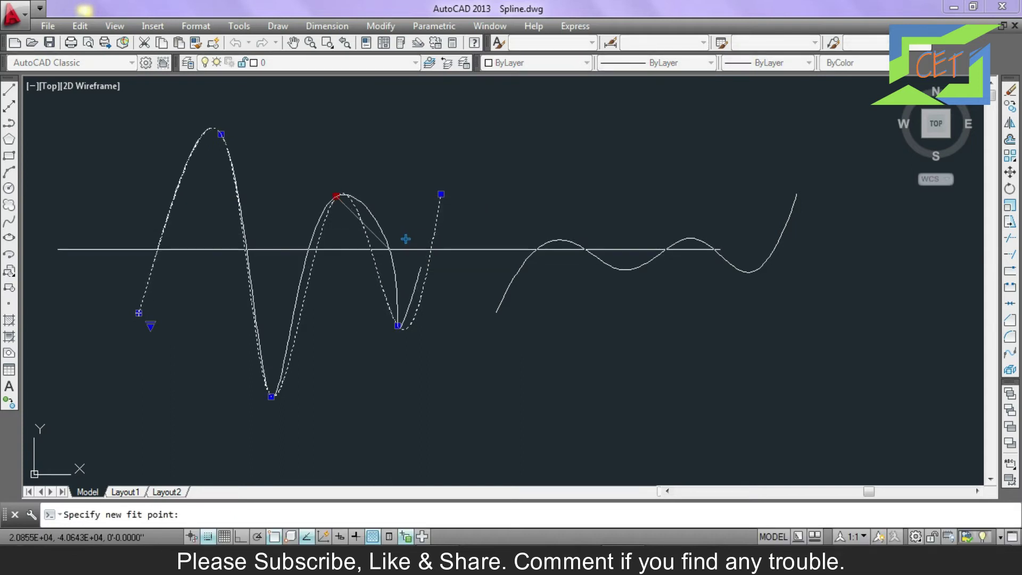
{"action": "left_click", "coordinate": [389, 249]}
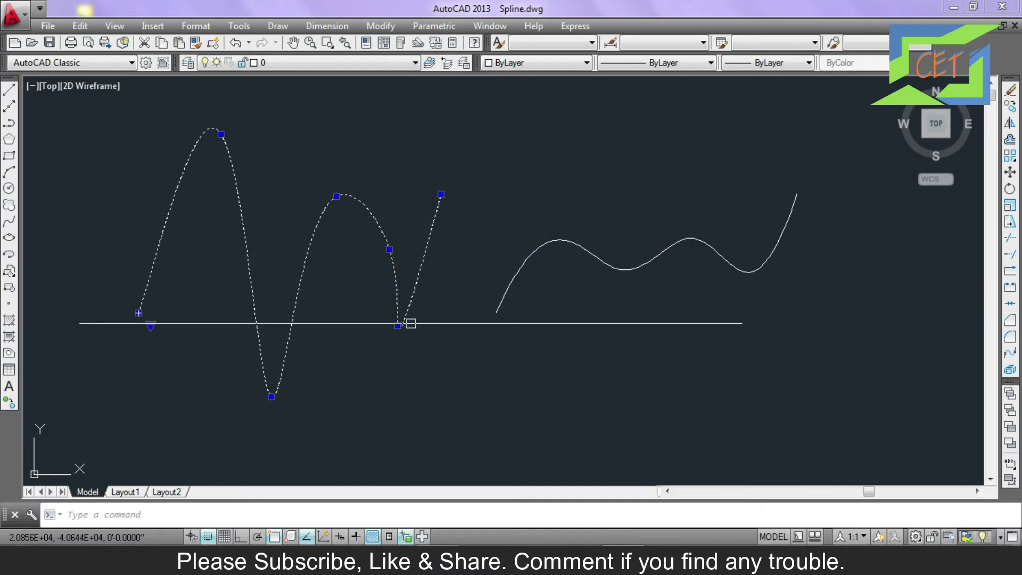
{"action": "mouse_move", "coordinate": [398, 326]}
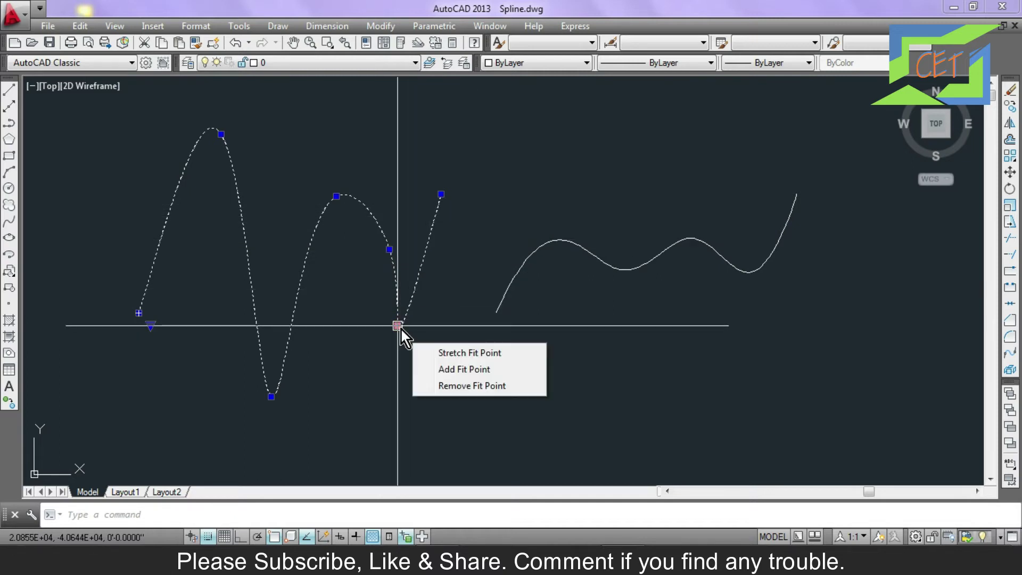
{"action": "left_click", "coordinate": [457, 384]}
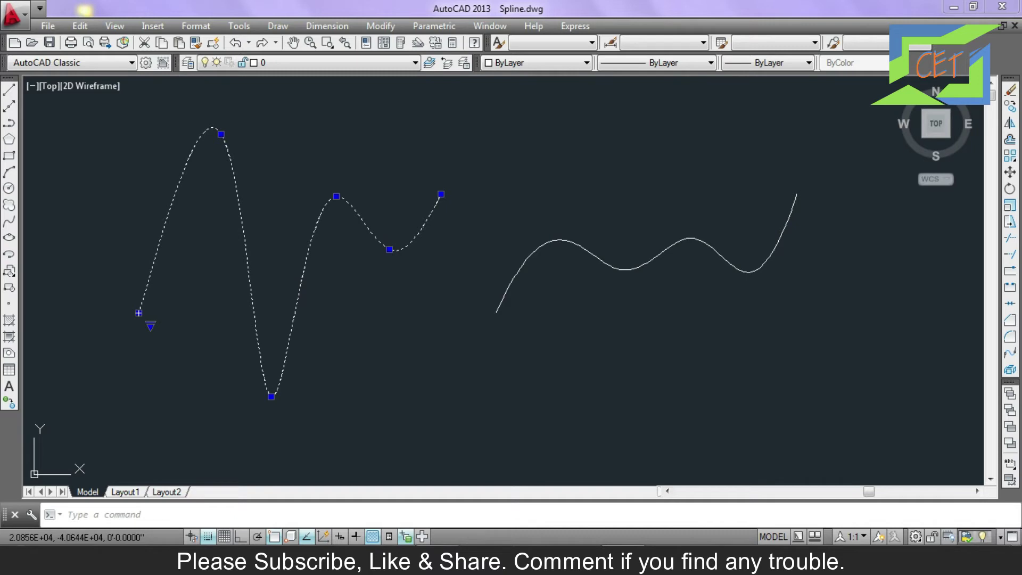
{"action": "left_click", "coordinate": [541, 246]}
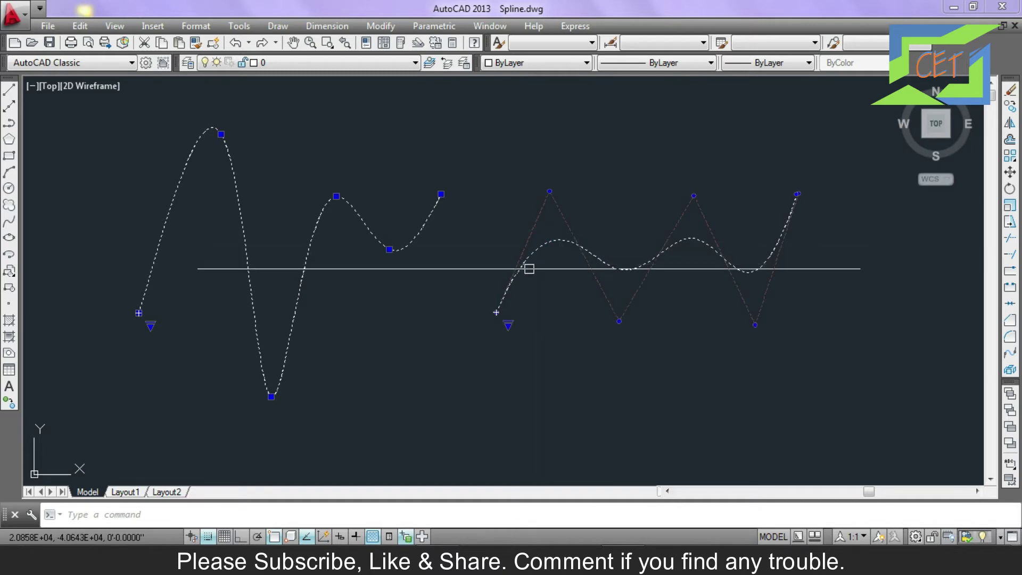
{"action": "mouse_move", "coordinate": [550, 192]}
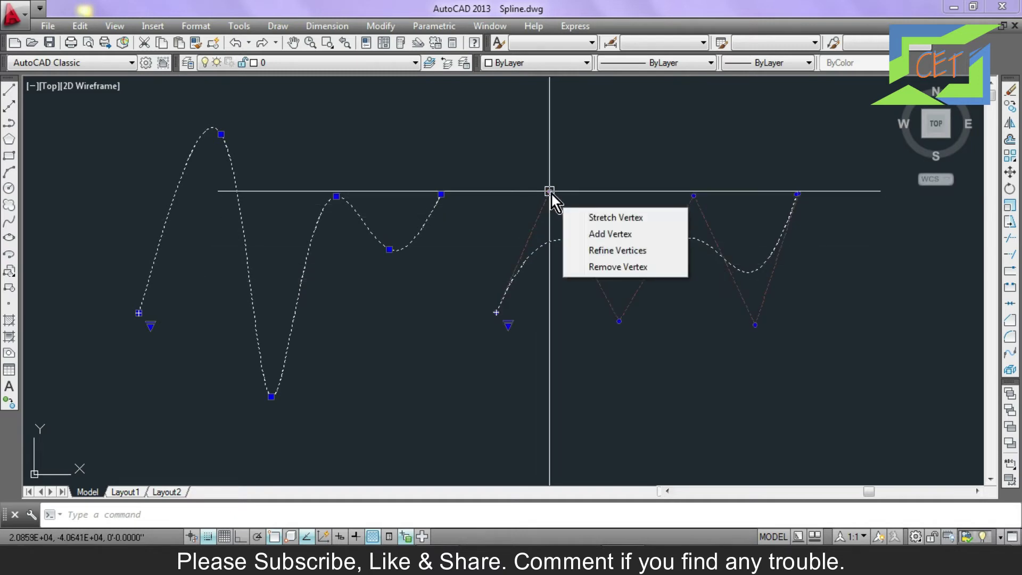
Raise the right spline's first peak vertex and add a control vertex near the first valley.
{"action": "left_click", "coordinate": [616, 218]}
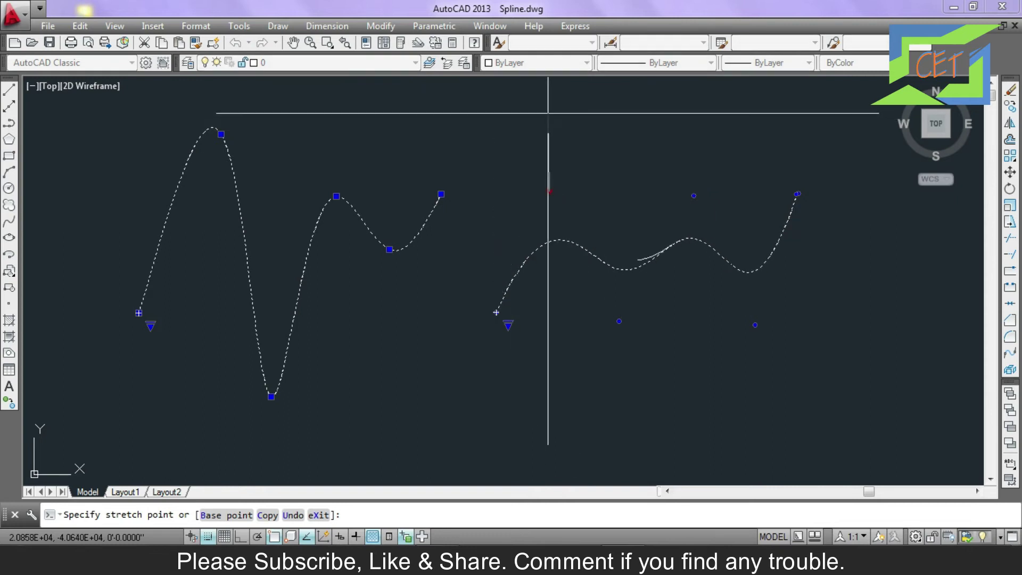
{"action": "left_click", "coordinate": [528, 128]}
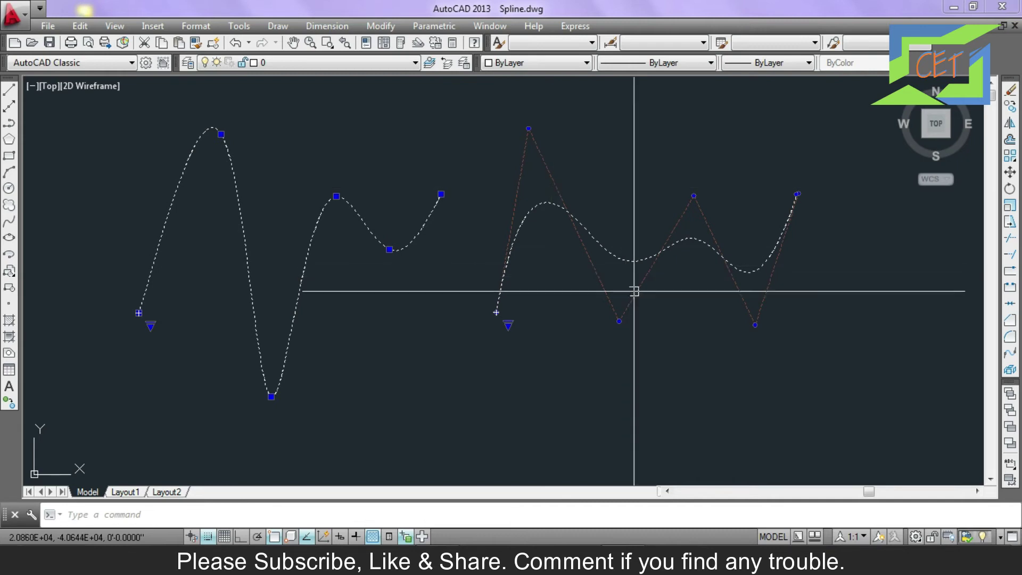
{"action": "mouse_move", "coordinate": [619, 321]}
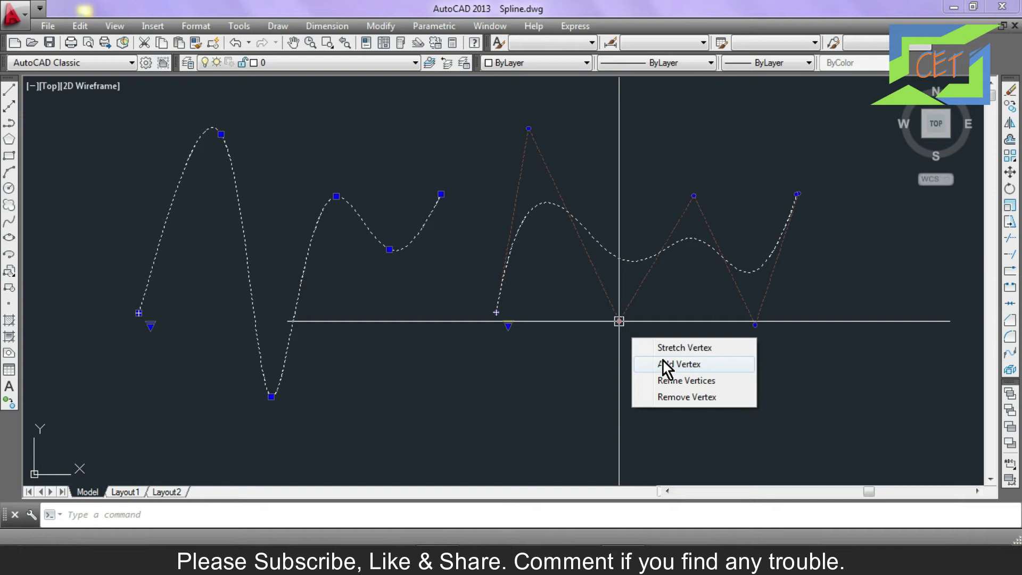
{"action": "left_click", "coordinate": [663, 361]}
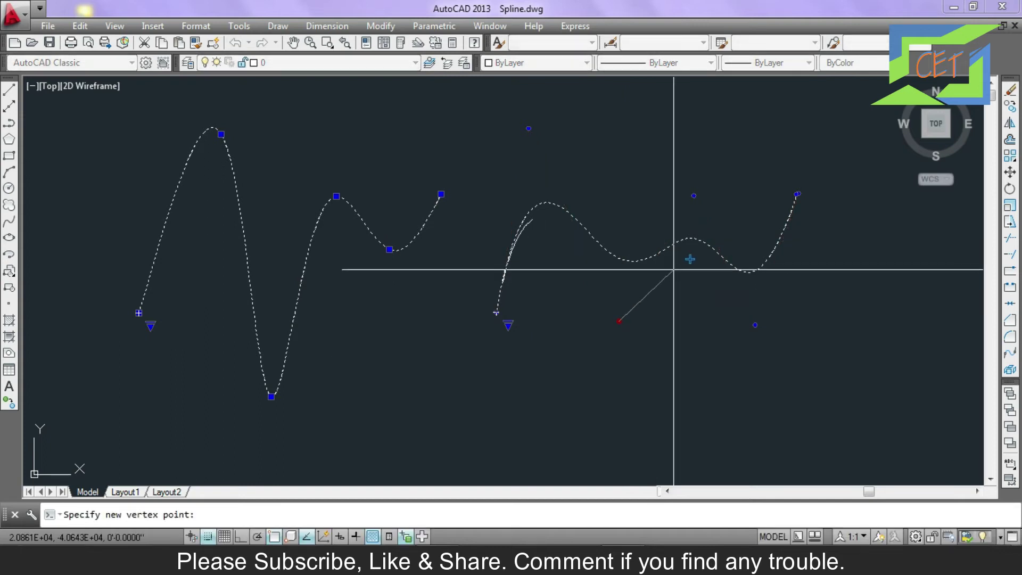
{"action": "left_click", "coordinate": [672, 286]}
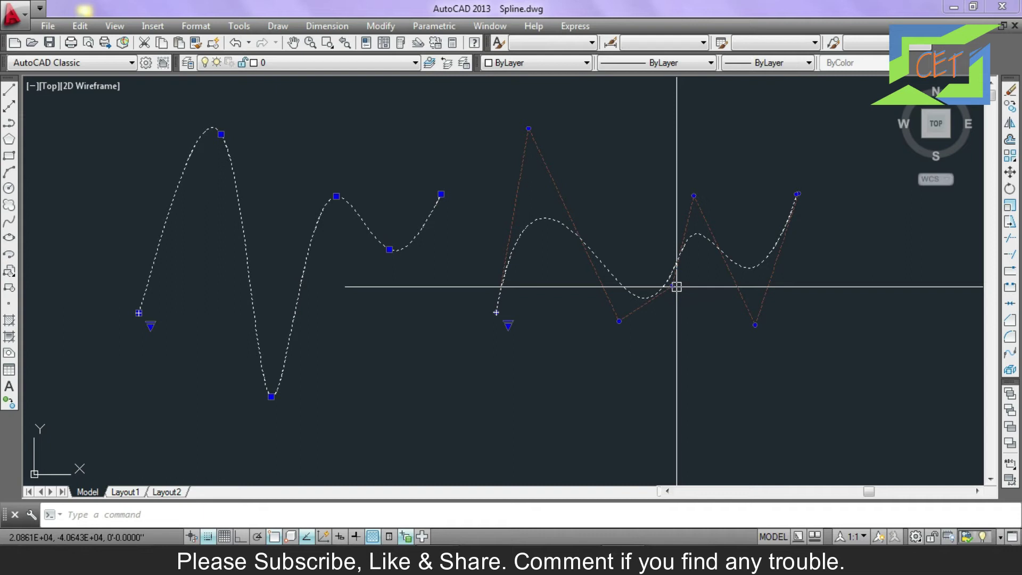
{"action": "mouse_move", "coordinate": [672, 286]}
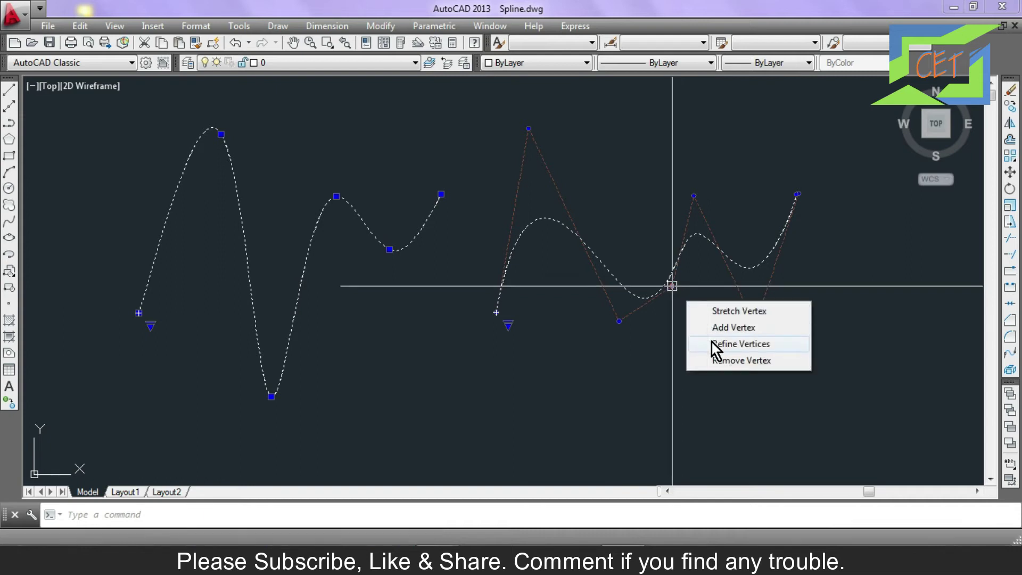
Refine control vertices near the middle rise and top, then remove one vertex.
{"action": "left_click", "coordinate": [711, 343]}
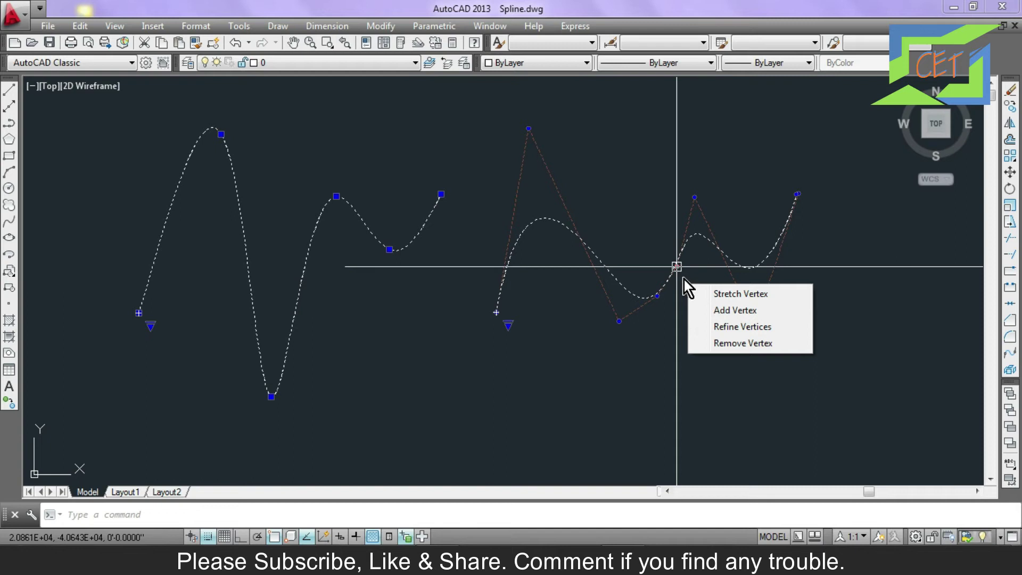
{"action": "left_click", "coordinate": [740, 329]}
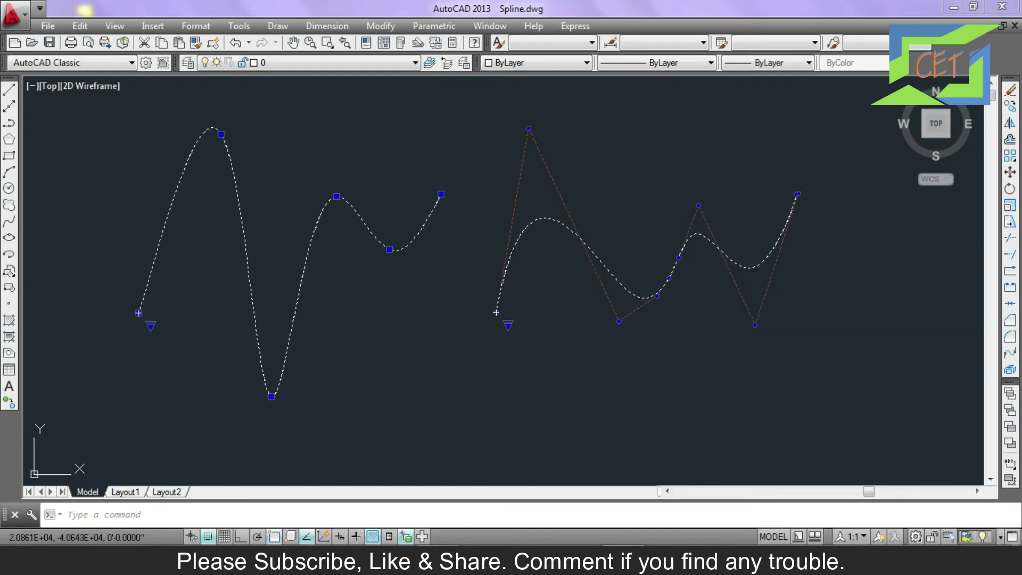
{"action": "scroll", "coordinate": [692, 261], "scroll_direction": "up", "scroll_amount": 2}
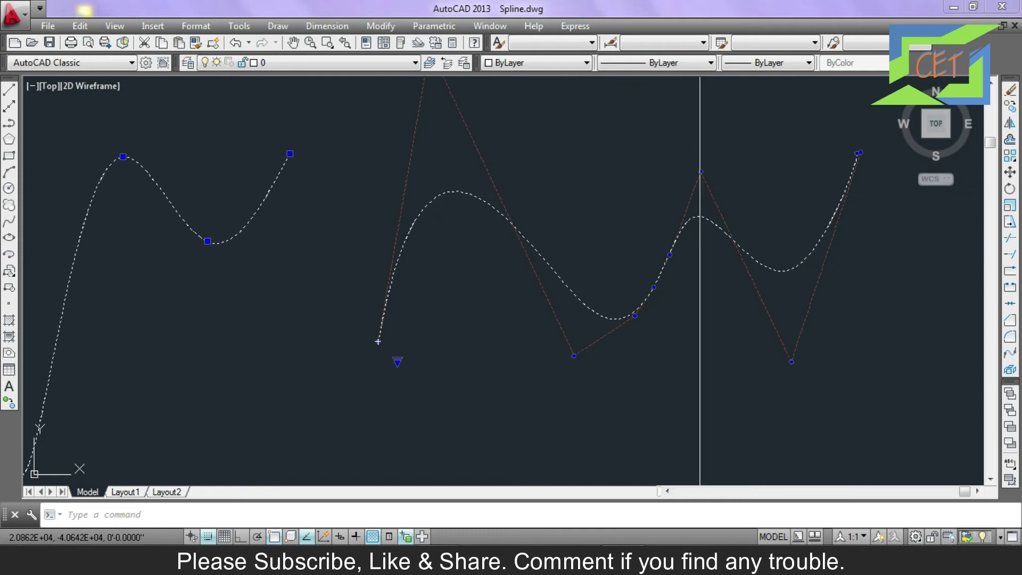
{"action": "mouse_move", "coordinate": [700, 171]}
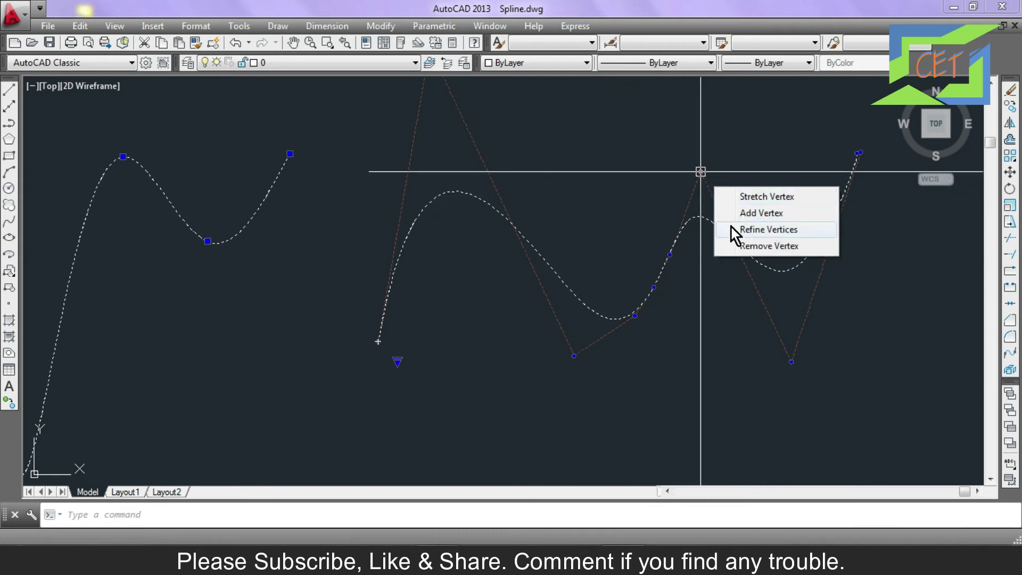
{"action": "left_click", "coordinate": [731, 228]}
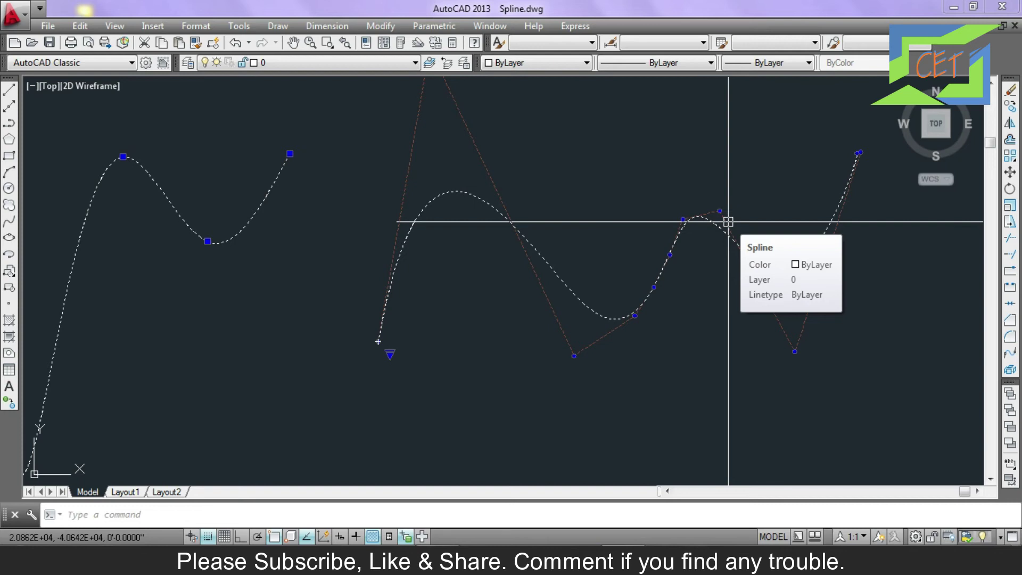
{"action": "mouse_move", "coordinate": [719, 212]}
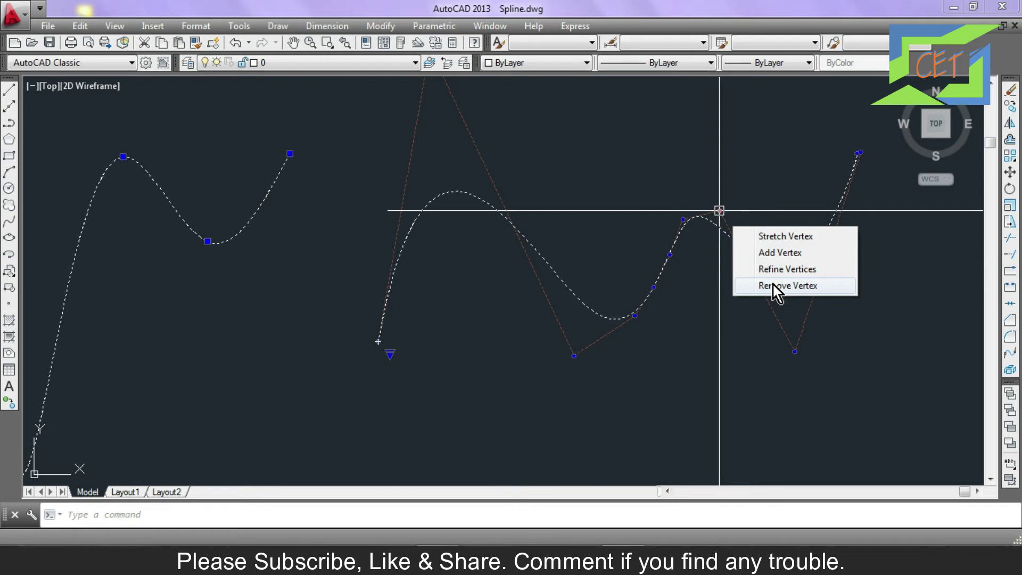
{"action": "left_click", "coordinate": [773, 285]}
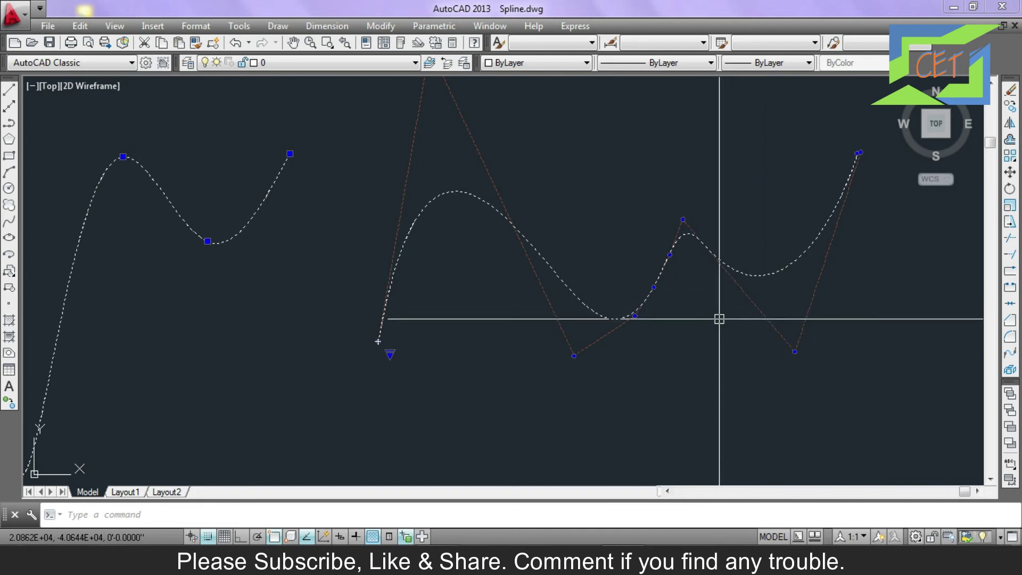
{"action": "scroll", "coordinate": [720, 318], "scroll_direction": "down", "scroll_amount": 2}
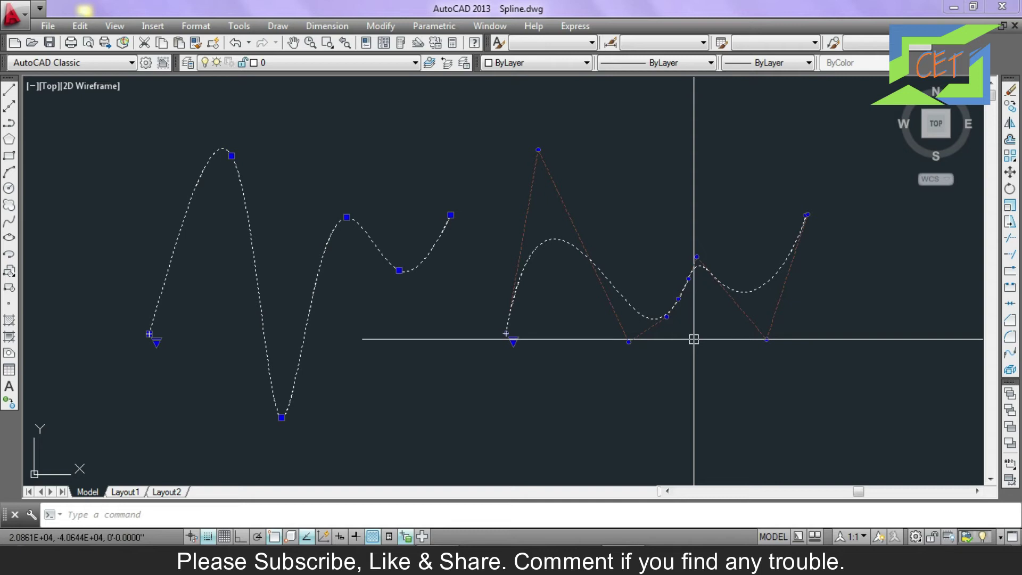
Delete both splines and draw a five-point zigzag polyline with two peaks and one valley.
{"action": "key", "text": "Delete"}
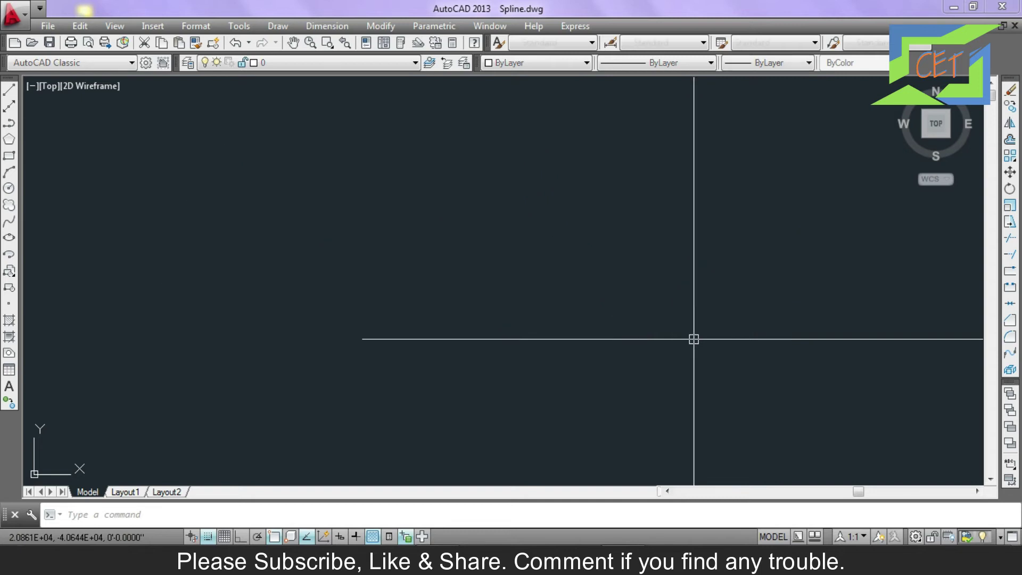
{"action": "left_click", "coordinate": [8, 123]}
{"action": "left_click", "coordinate": [210, 359]}
{"action": "left_click", "coordinate": [304, 196]}
{"action": "left_click", "coordinate": [453, 335]}
{"action": "left_click", "coordinate": [519, 178]}
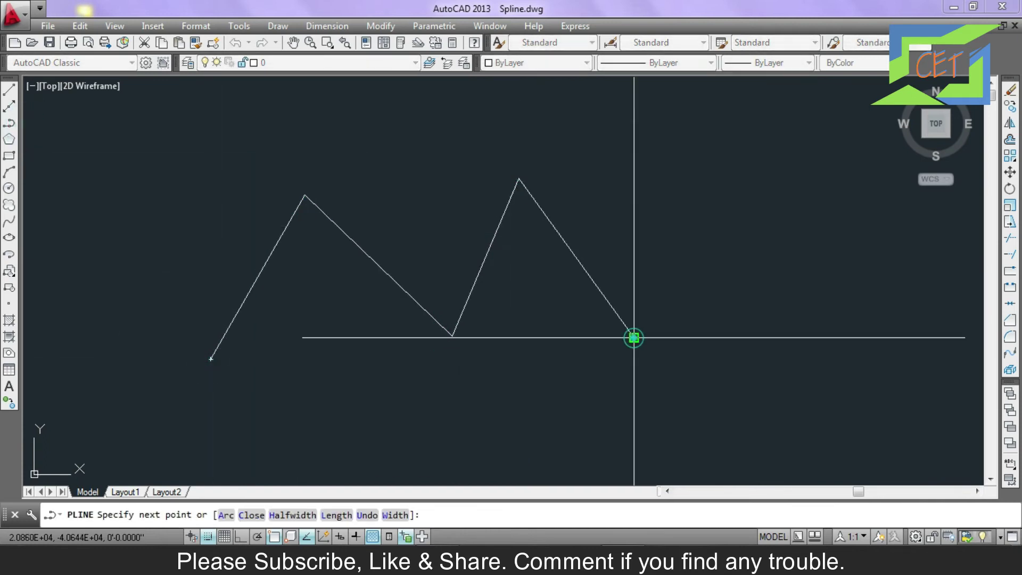
{"action": "left_click", "coordinate": [634, 338]}
{"action": "key", "text": "Return"}
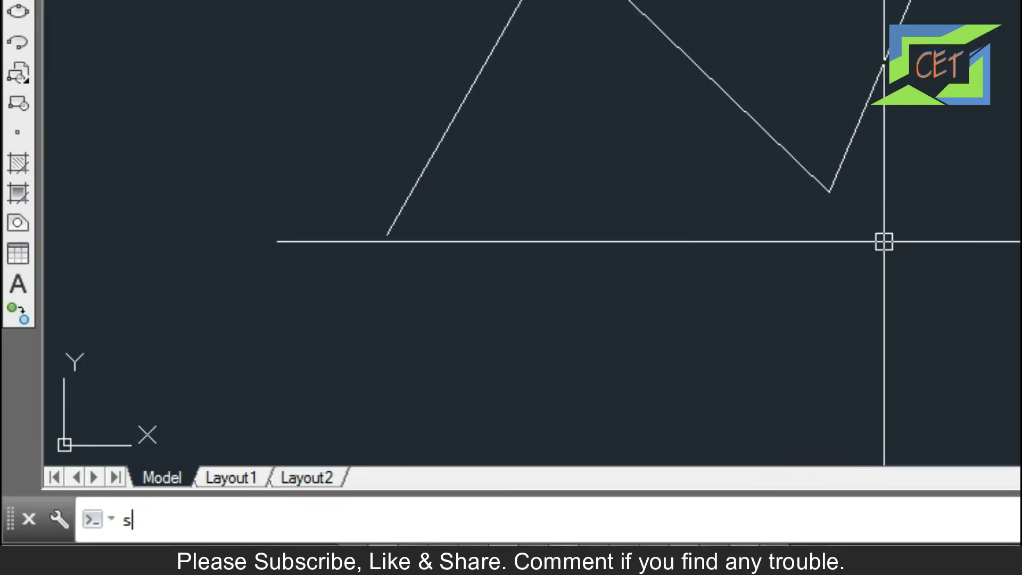
Start a new spline, try Fit and CV methods, settle on Fit, and bring up Knots.
{"action": "key", "text": "Return"}
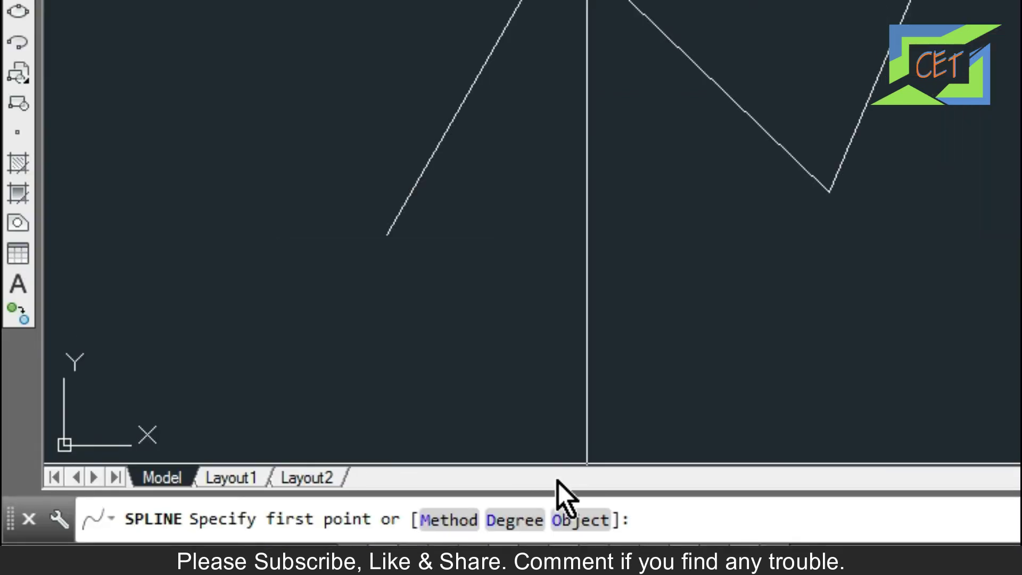
{"action": "left_click", "coordinate": [471, 524]}
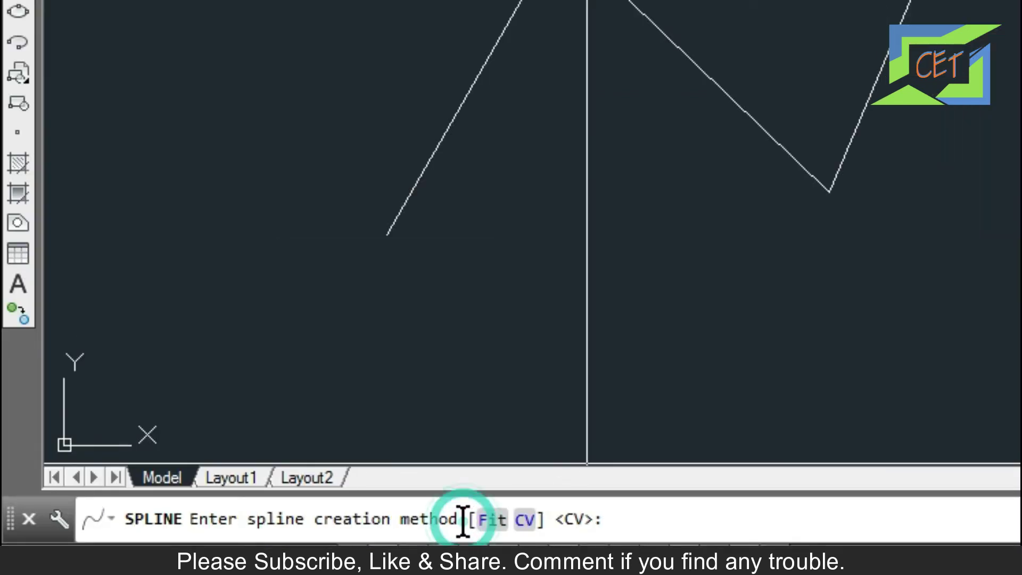
{"action": "left_click", "coordinate": [492, 520]}
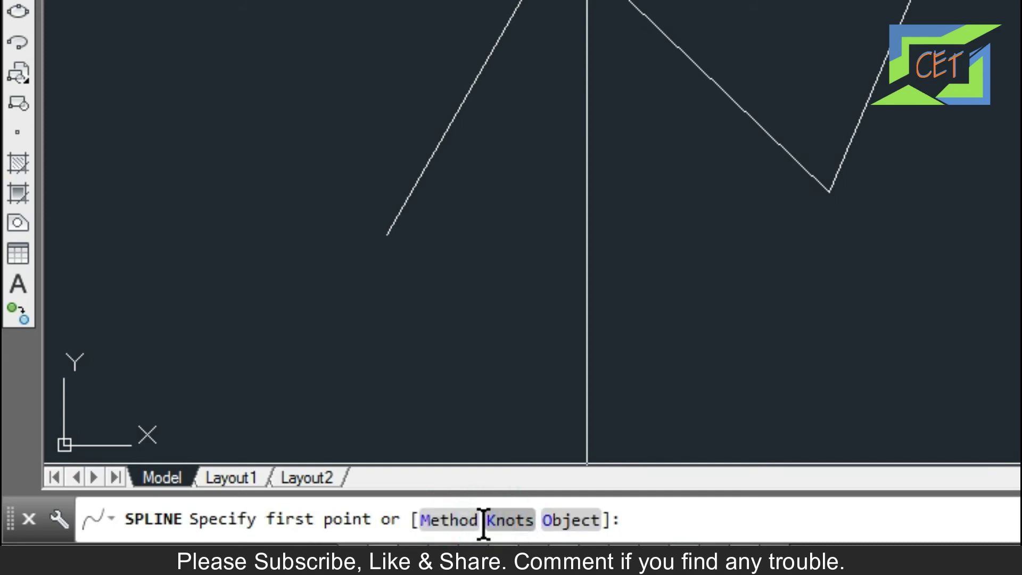
{"action": "left_click", "coordinate": [462, 521]}
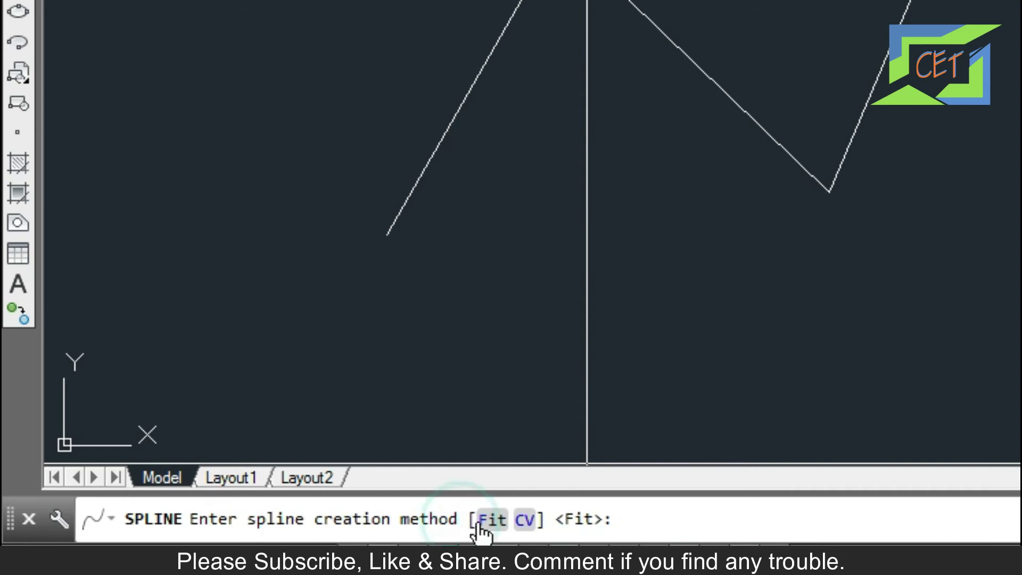
{"action": "left_click", "coordinate": [520, 519]}
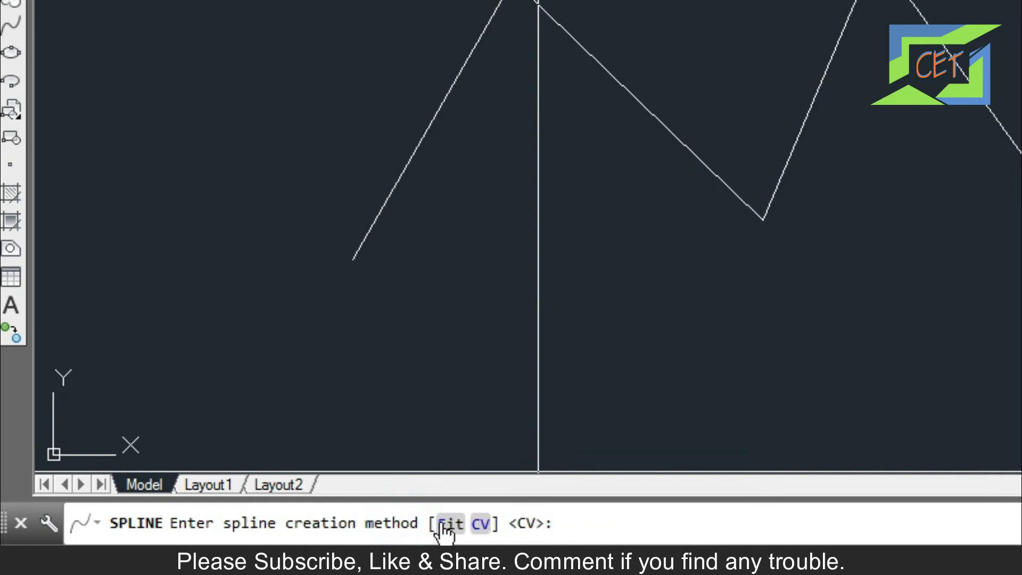
{"action": "left_click", "coordinate": [453, 523]}
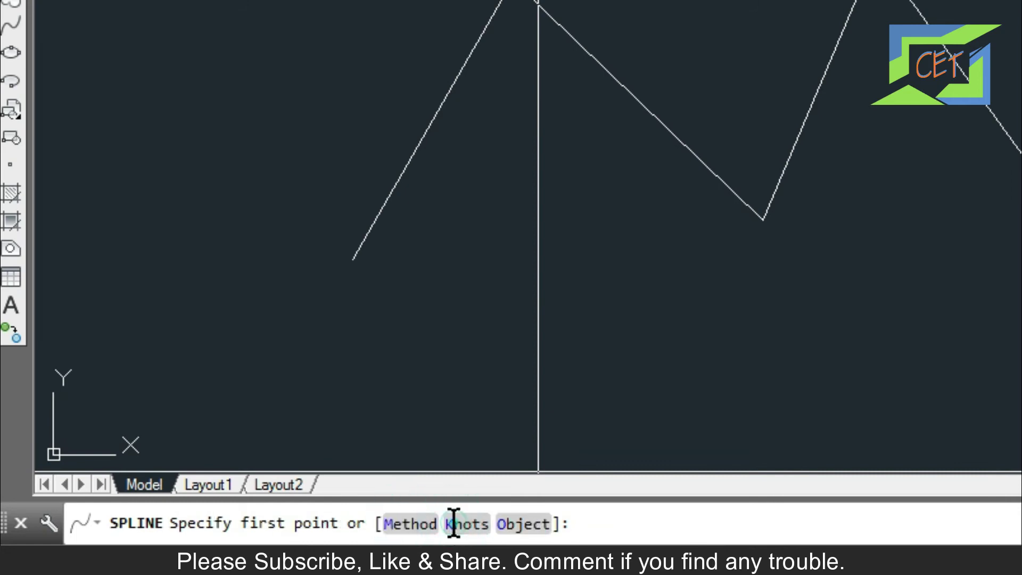
{"action": "left_click", "coordinate": [453, 524]}
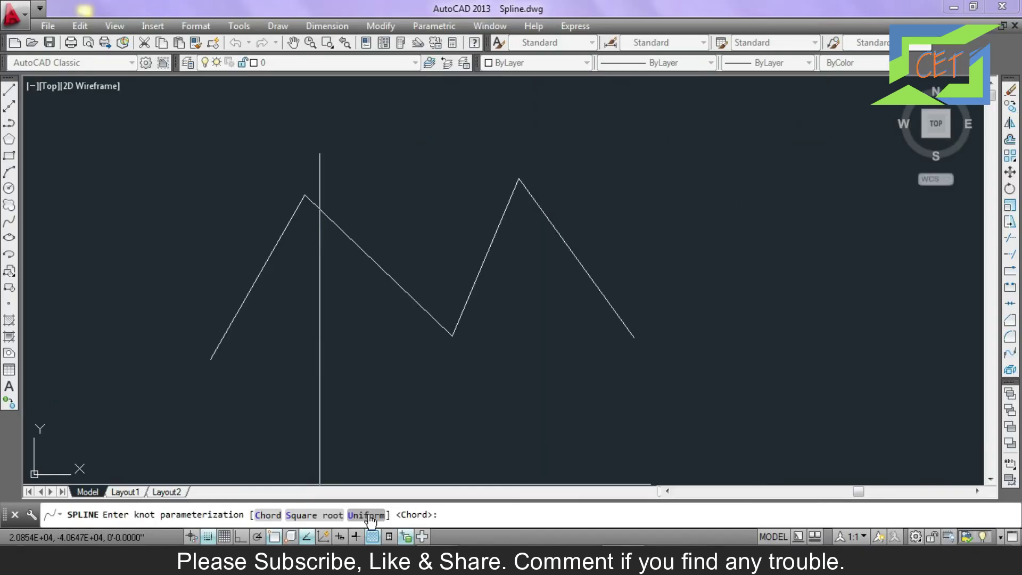
Draw a Chord-knot fit spline through the zigzag polyline's vertices.
{"action": "left_click", "coordinate": [268, 516]}
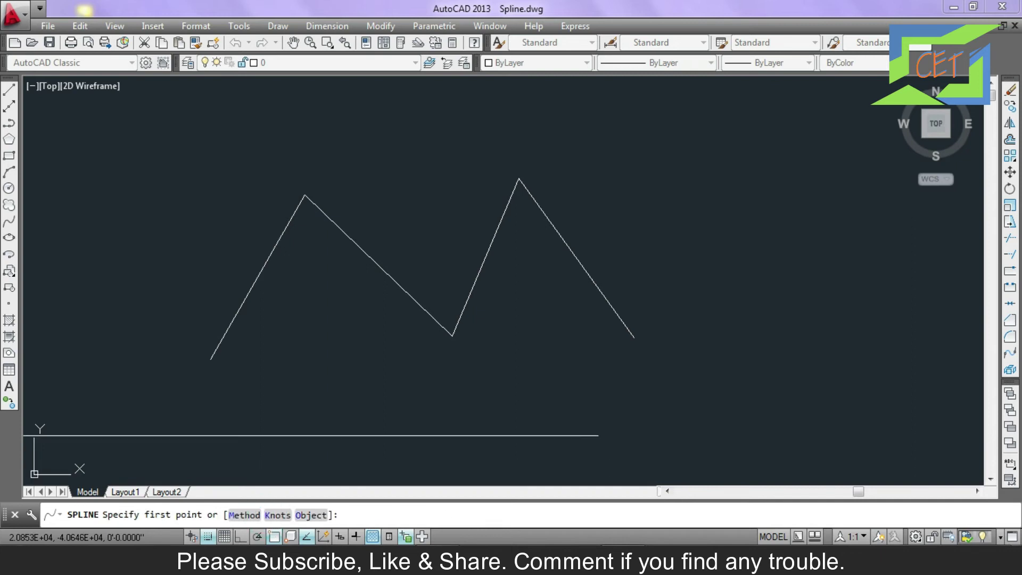
{"action": "left_click", "coordinate": [211, 360]}
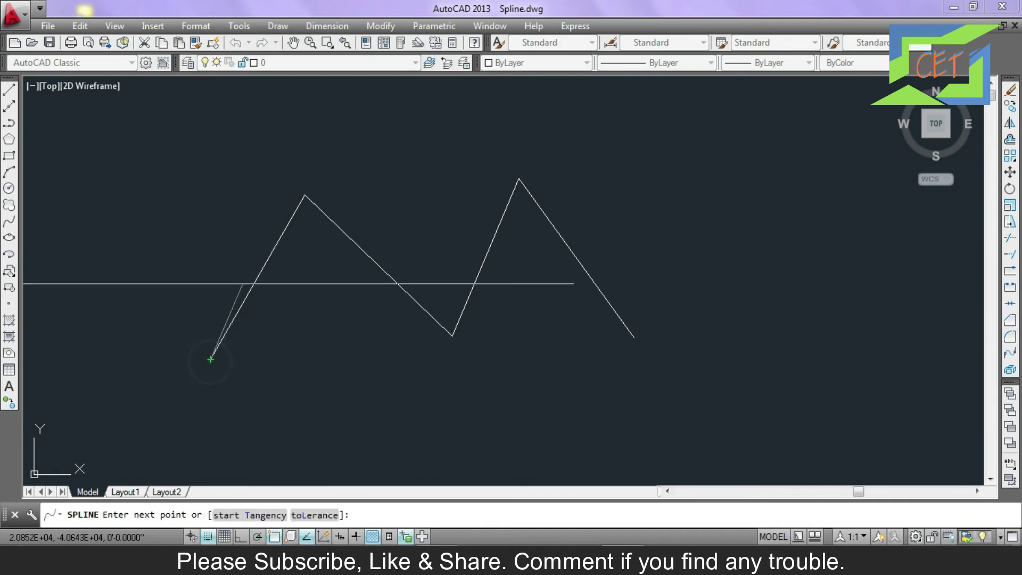
{"action": "left_click", "coordinate": [305, 195]}
{"action": "left_click", "coordinate": [452, 336]}
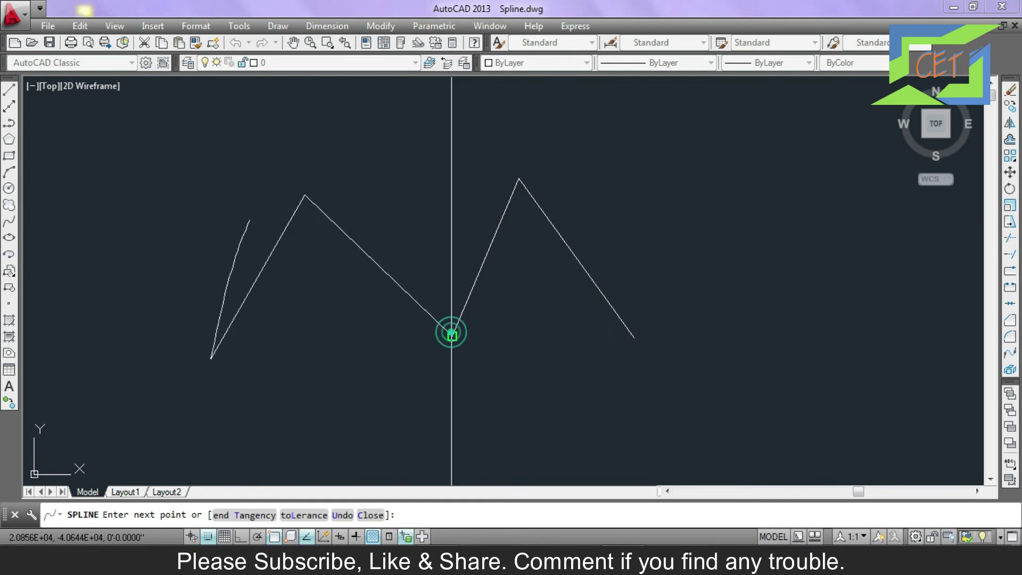
{"action": "left_click", "coordinate": [634, 338]}
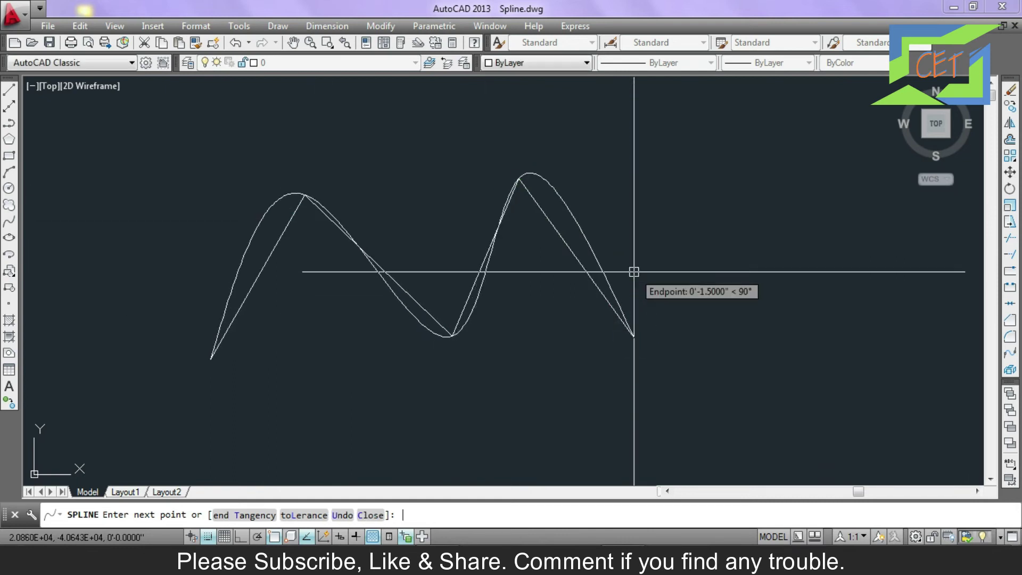
{"action": "key", "text": "Return"}
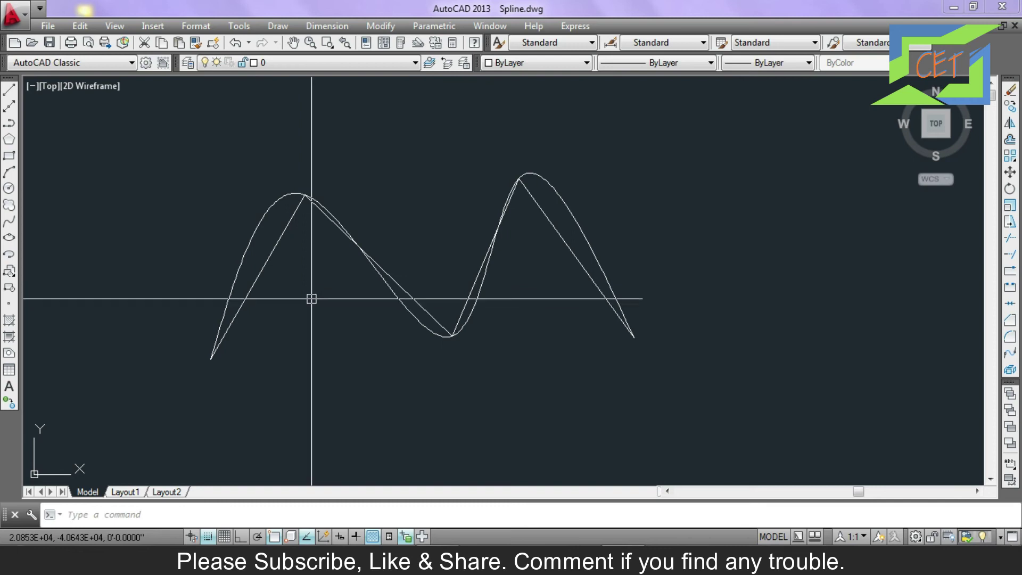
Color the new chord spline yellow and clear the selection.
{"action": "left_click", "coordinate": [259, 224]}
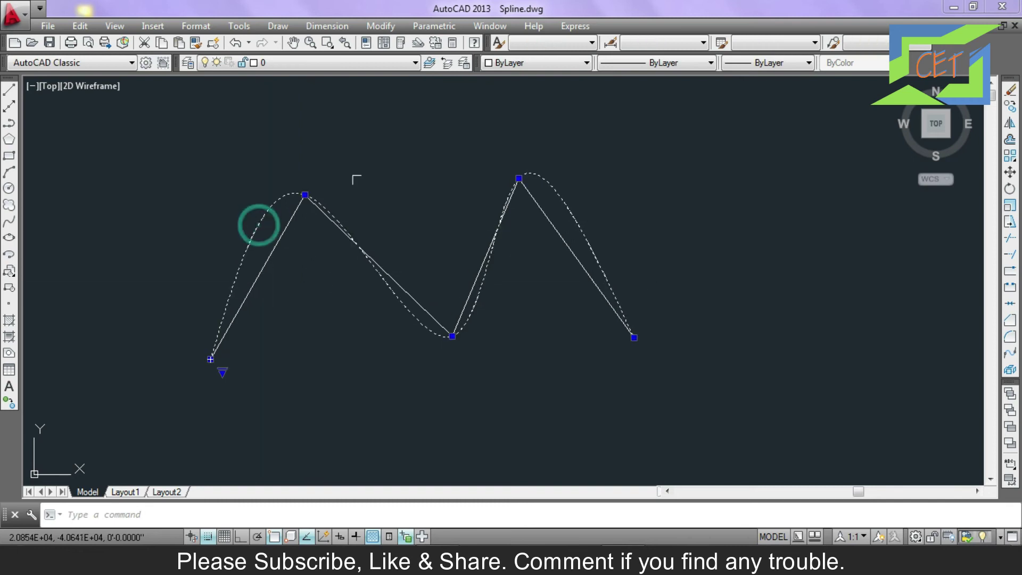
{"action": "left_click", "coordinate": [527, 62]}
{"action": "left_click", "coordinate": [532, 113]}
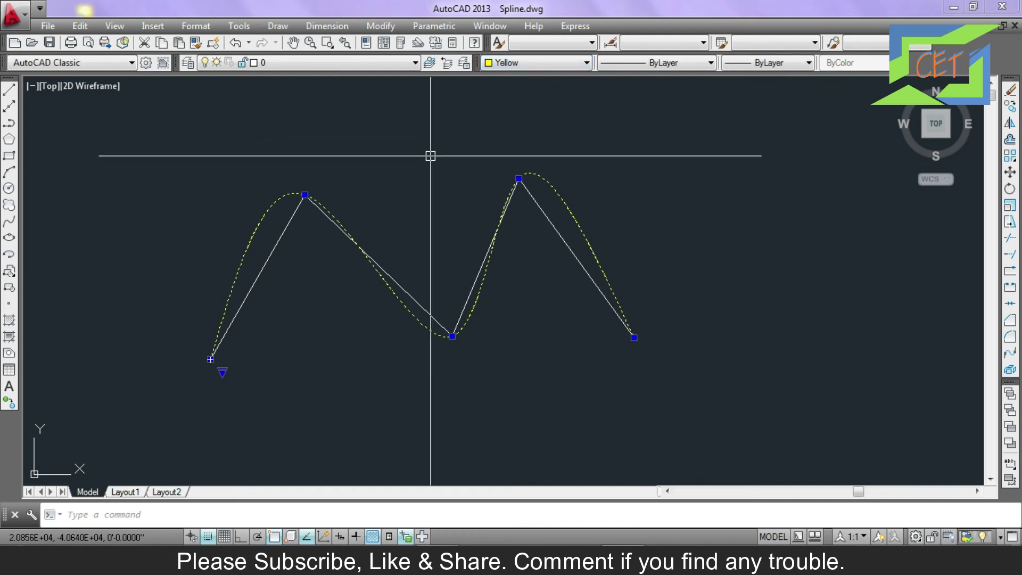
{"action": "key", "text": "Escape"}
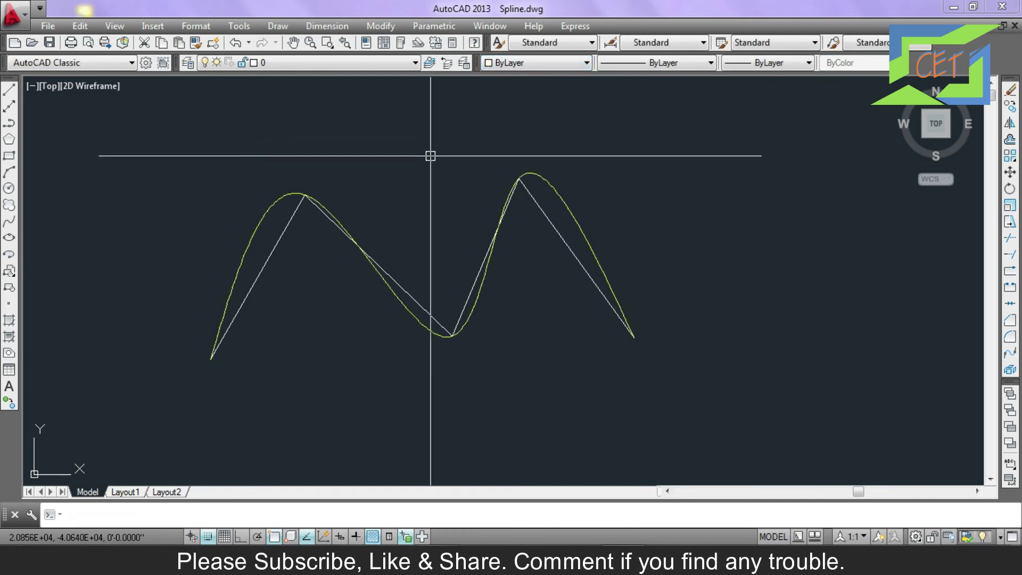
{"action": "type", "text": "SPl"}
{"action": "key", "text": "Return"}
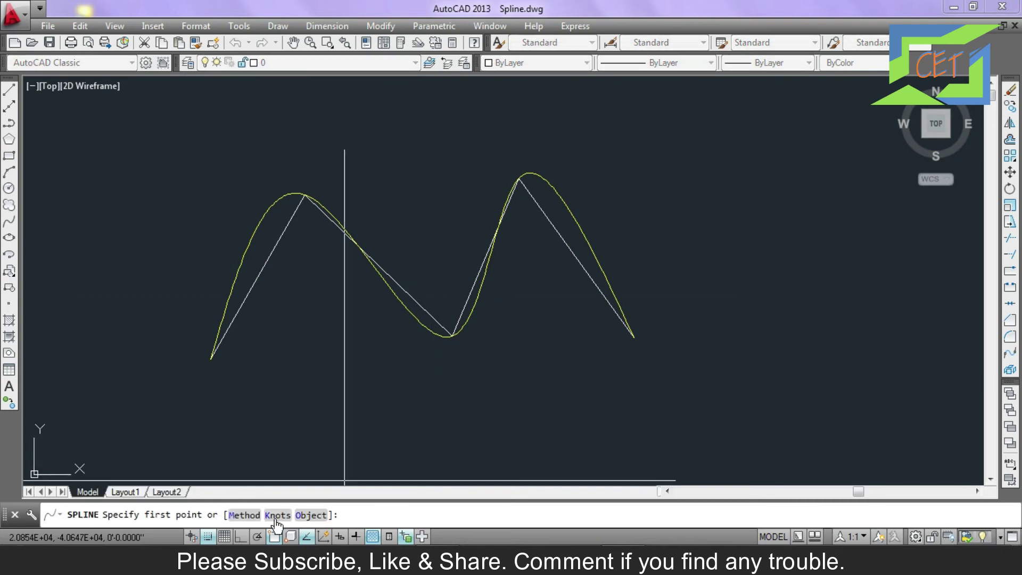
Draw a Square root-knot fit spline through all five zigzag vertices.
{"action": "left_click", "coordinate": [246, 515]}
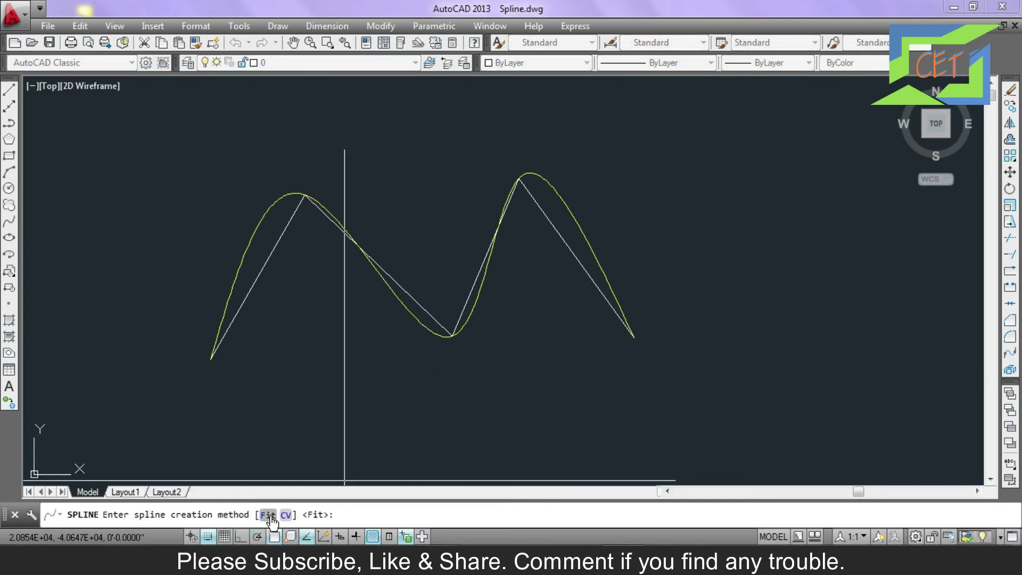
{"action": "left_click", "coordinate": [269, 516]}
{"action": "left_click", "coordinate": [271, 515]}
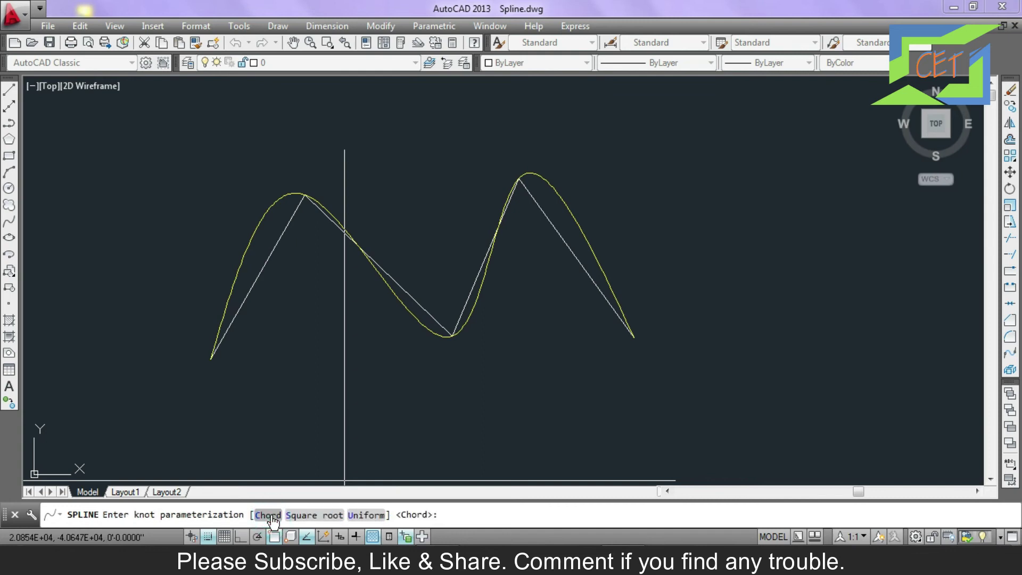
{"action": "left_click", "coordinate": [309, 517]}
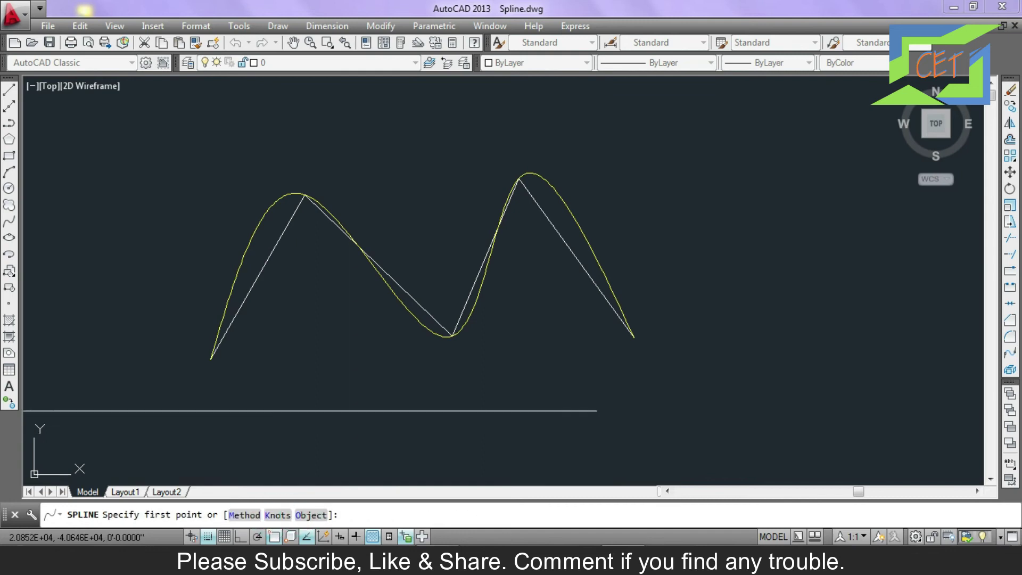
{"action": "left_click", "coordinate": [211, 358]}
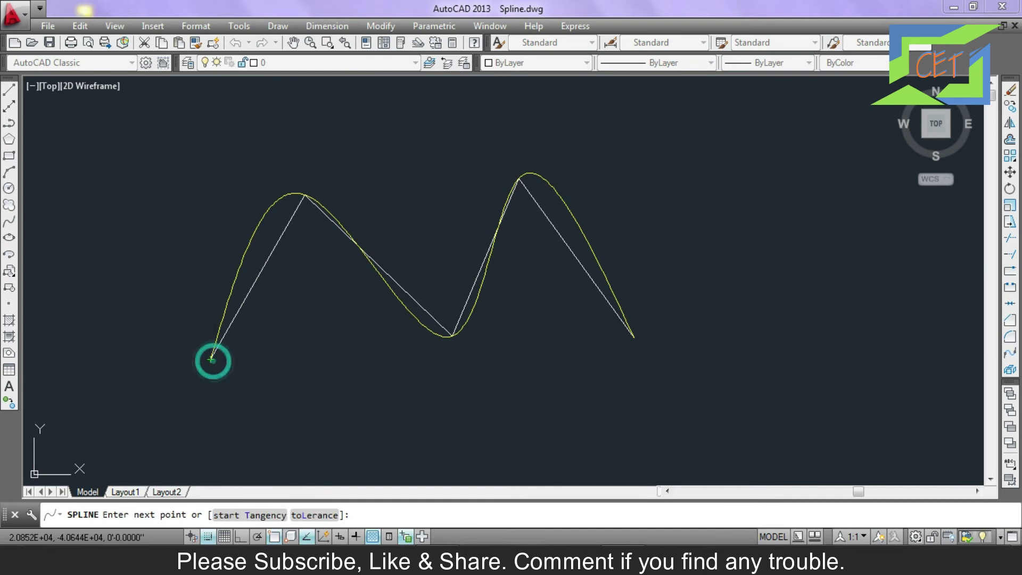
{"action": "left_click", "coordinate": [303, 194]}
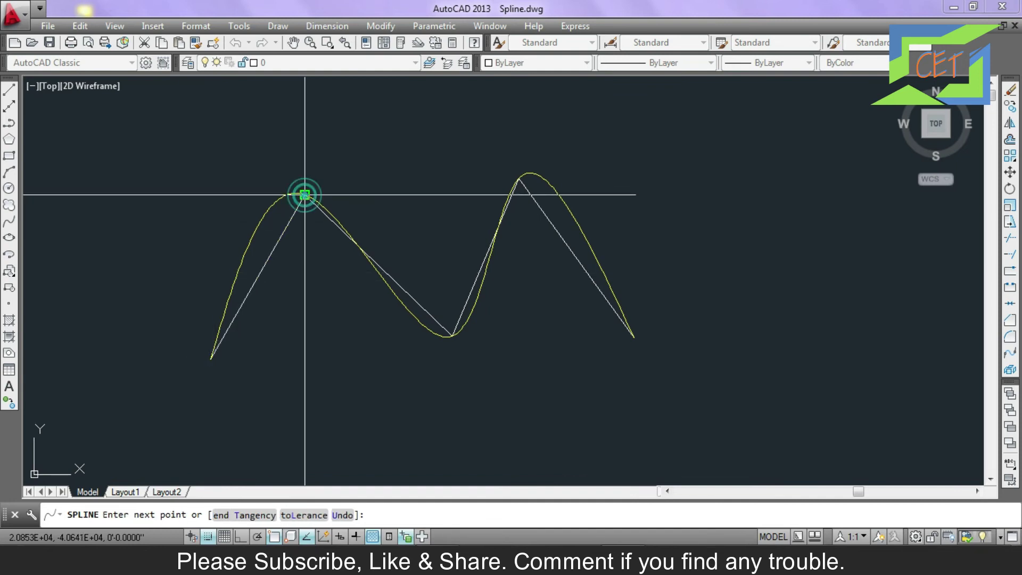
{"action": "left_click", "coordinate": [451, 335]}
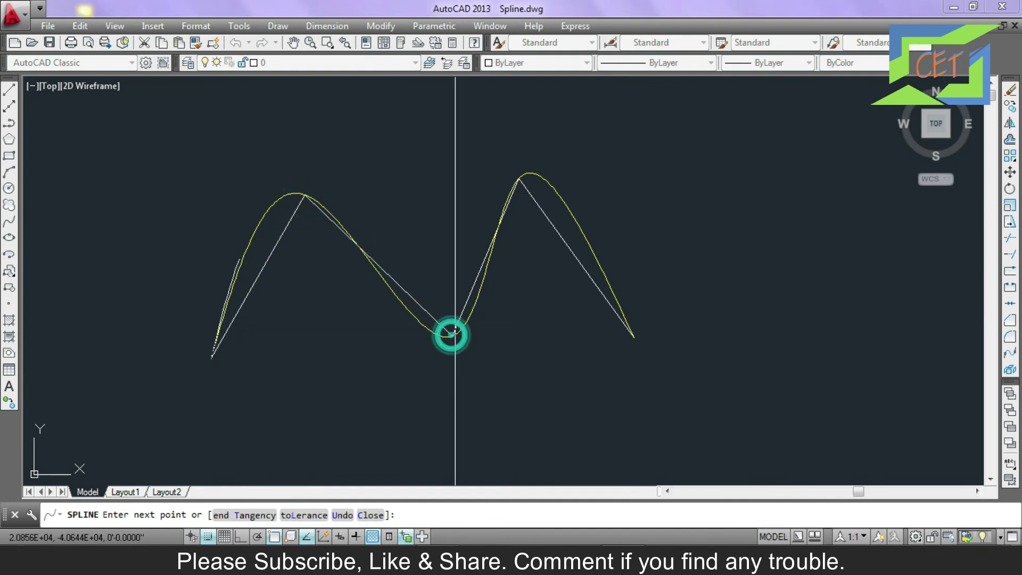
{"action": "left_click", "coordinate": [520, 179]}
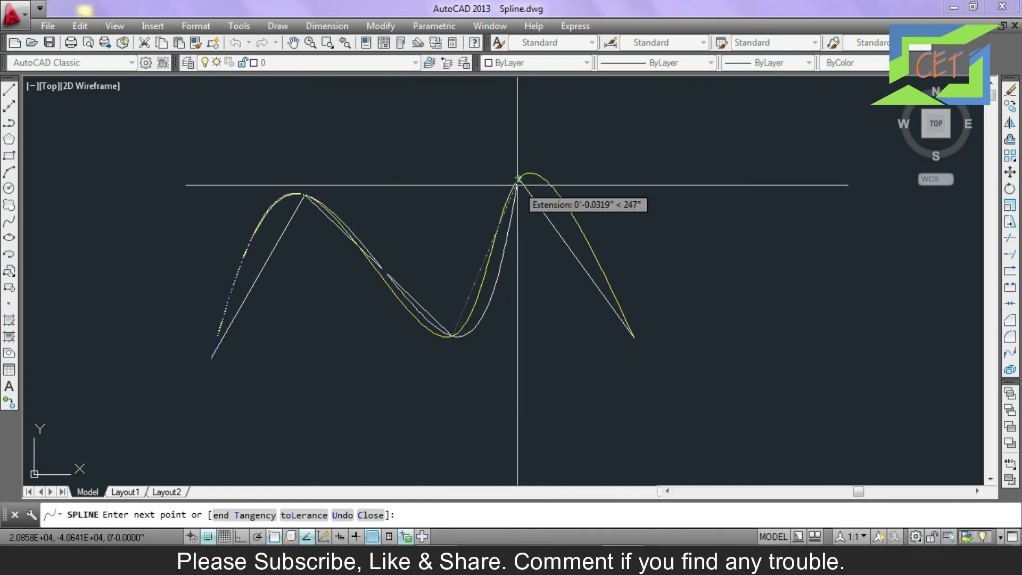
{"action": "left_click", "coordinate": [633, 336]}
{"action": "key", "text": "Return"}
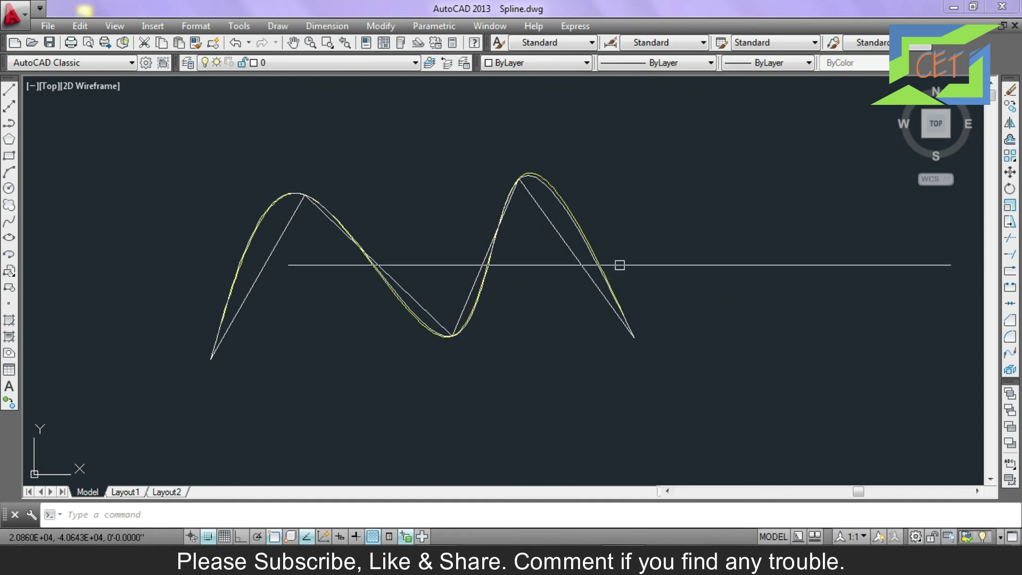
Pick the non-yellow spline from the overlapping pair and color it green.
{"action": "left_click", "coordinate": [533, 177]}
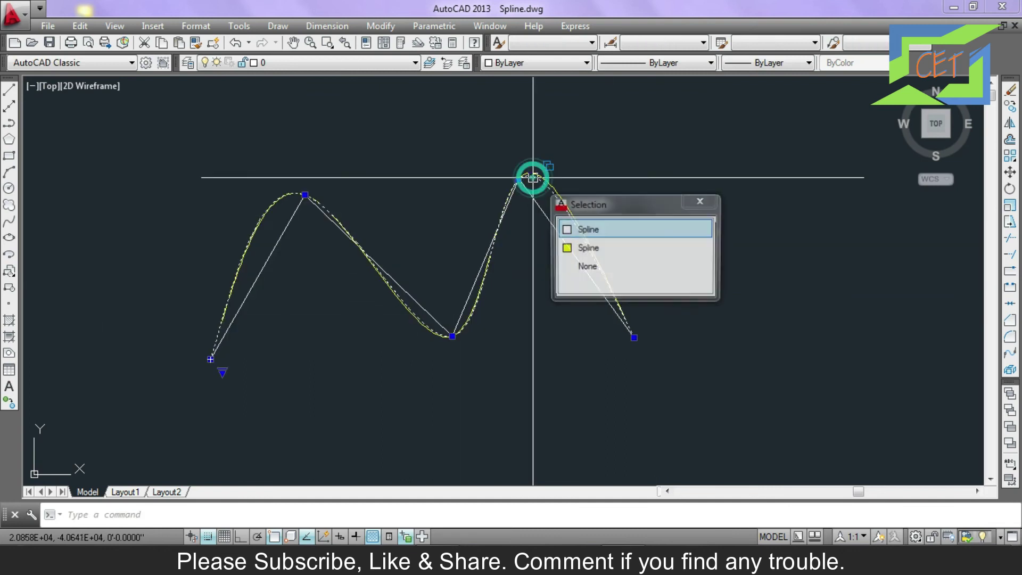
{"action": "left_click", "coordinate": [582, 229]}
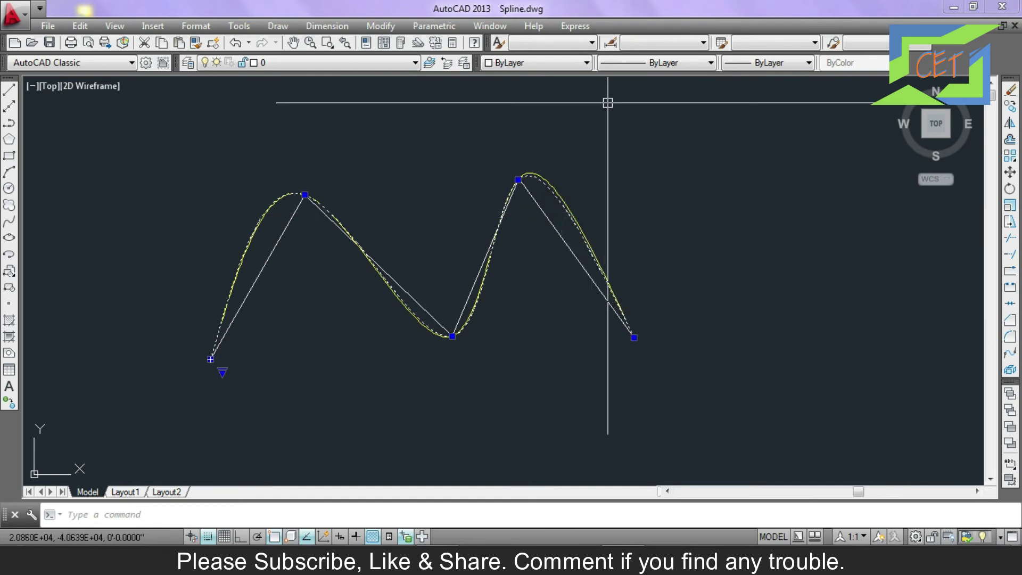
{"action": "left_click", "coordinate": [565, 64]}
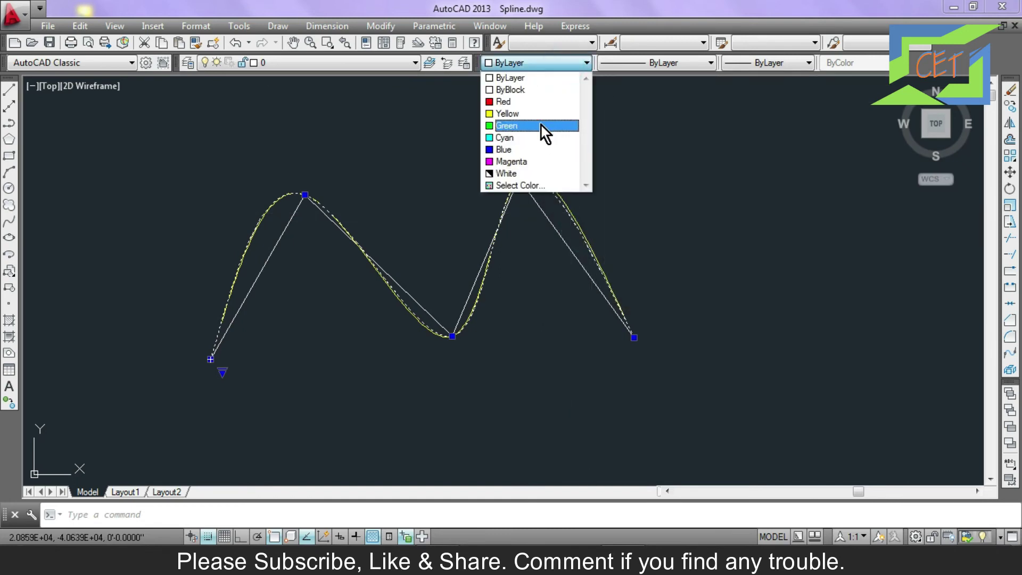
{"action": "left_click", "coordinate": [535, 127]}
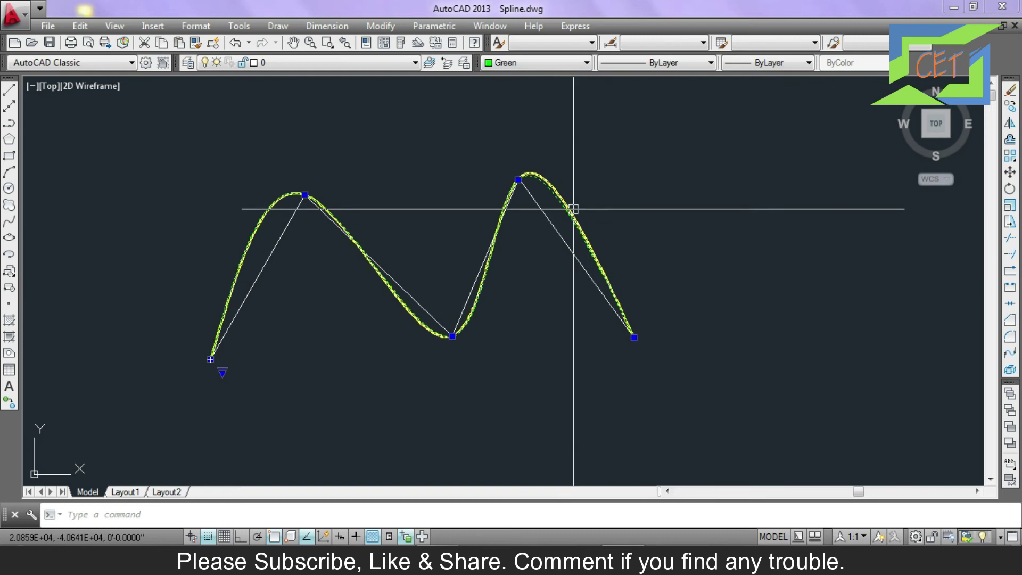
{"action": "right_click", "coordinate": [488, 259]}
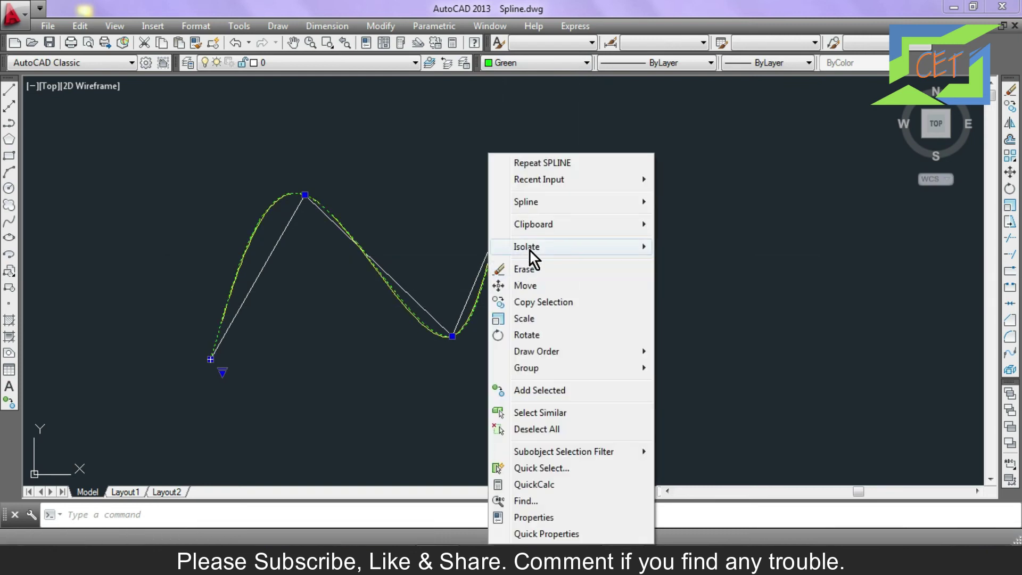
Hide the green spline and start a new spline with Uniform knot parameterization.
{"action": "mouse_move", "coordinate": [543, 247]}
{"action": "left_click", "coordinate": [676, 262]}
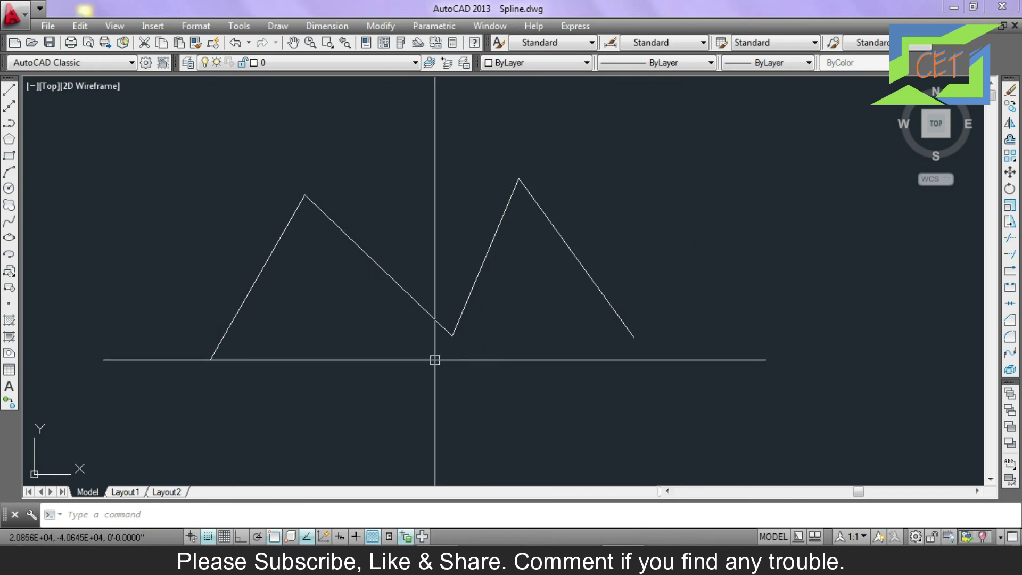
{"action": "type", "text": "spl"}
{"action": "key", "text": "Return"}
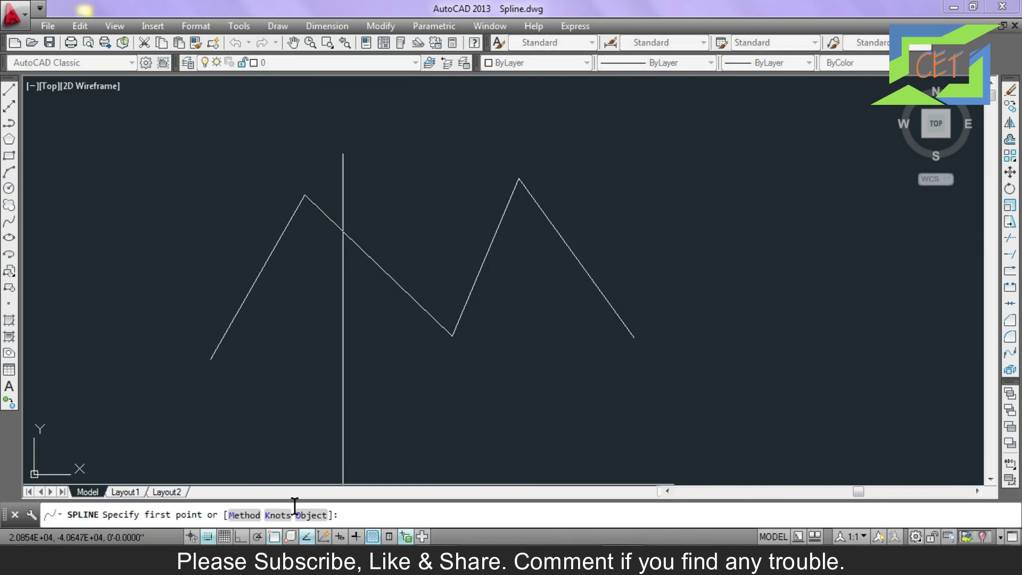
{"action": "left_click", "coordinate": [287, 515]}
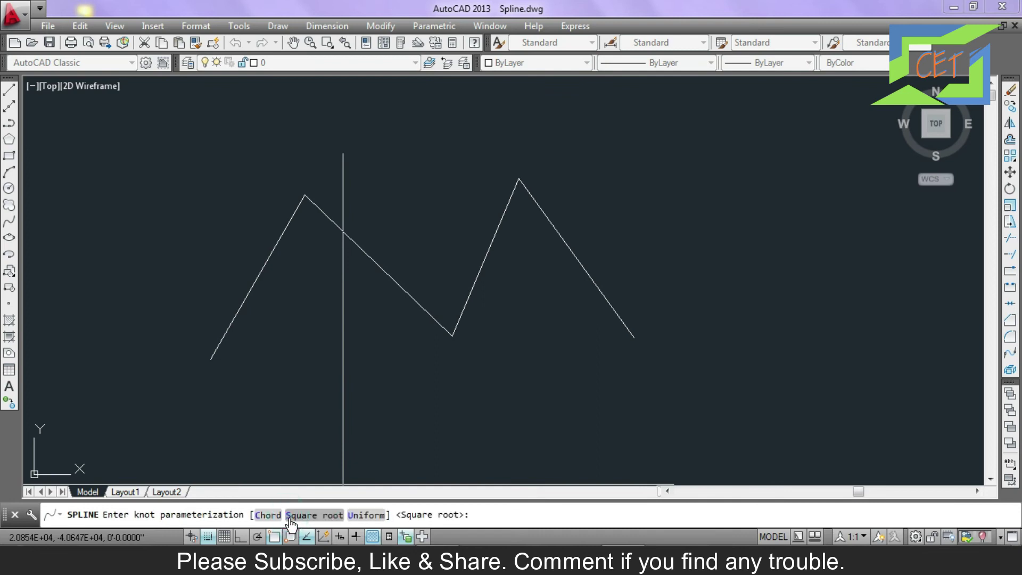
{"action": "left_click", "coordinate": [364, 516]}
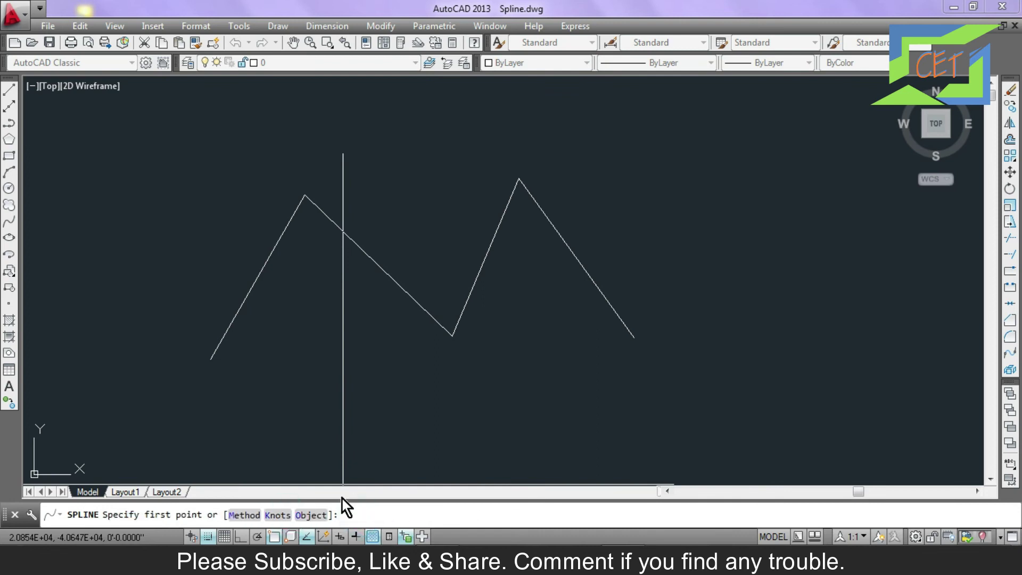
Trace the uniform-knot spline through all five zigzag vertices and select it.
{"action": "left_click", "coordinate": [210, 360]}
{"action": "left_click", "coordinate": [304, 195]}
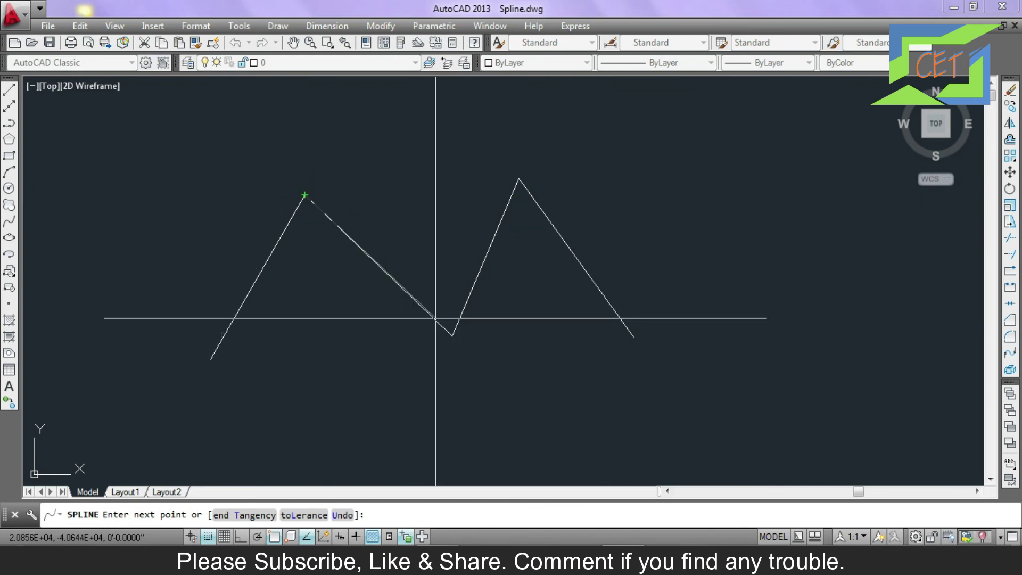
{"action": "left_click", "coordinate": [453, 335]}
{"action": "left_click", "coordinate": [518, 177]}
{"action": "left_click", "coordinate": [634, 334]}
{"action": "key", "text": "Return"}
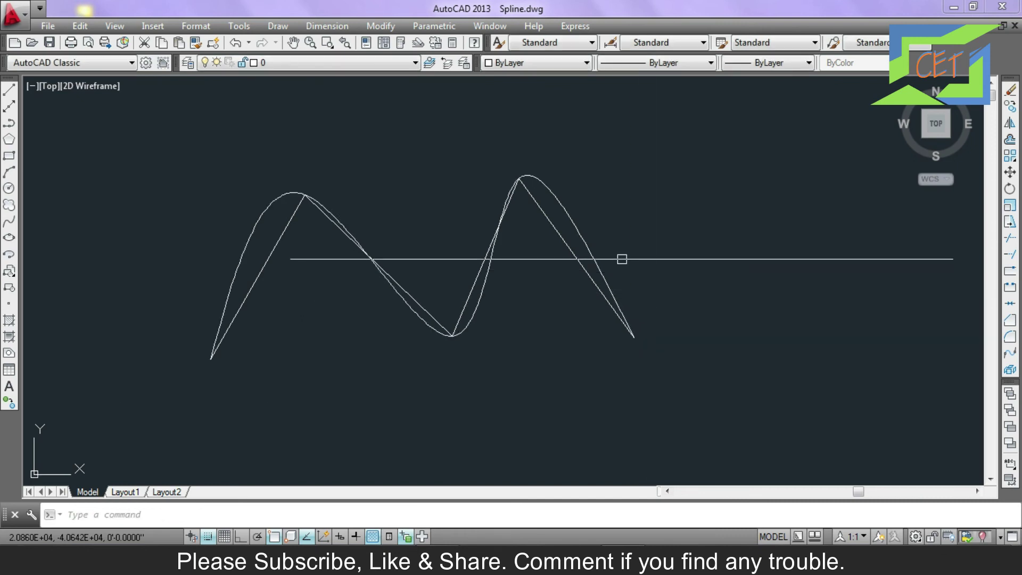
{"action": "left_click", "coordinate": [577, 223]}
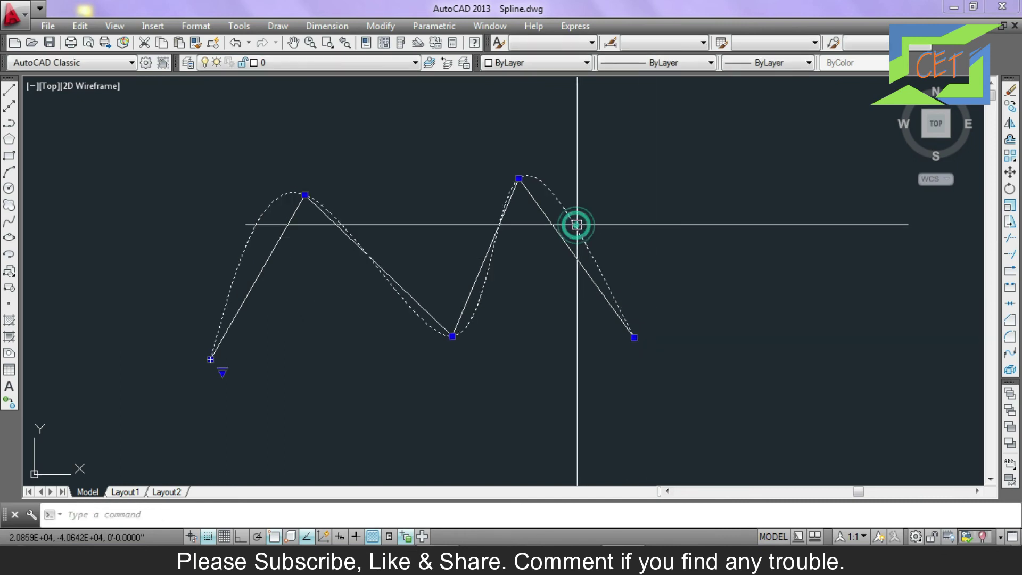
Color the uniform-knot spline magenta and end object isolation to reveal the green spline.
{"action": "left_click", "coordinate": [542, 61]}
{"action": "left_click", "coordinate": [529, 162]}
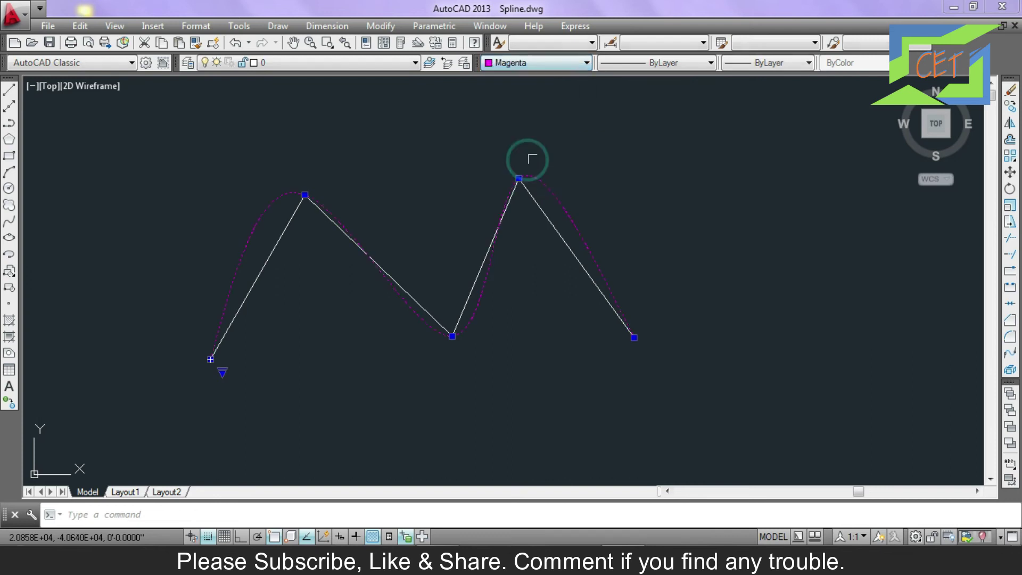
{"action": "right_click", "coordinate": [556, 193]}
{"action": "mouse_move", "coordinate": [594, 246]}
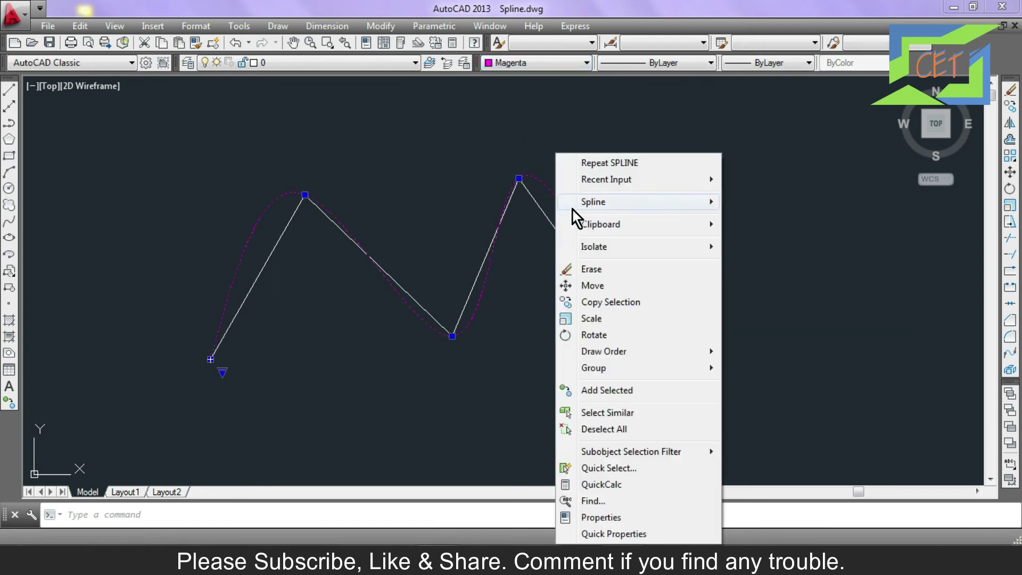
{"action": "left_click", "coordinate": [756, 279]}
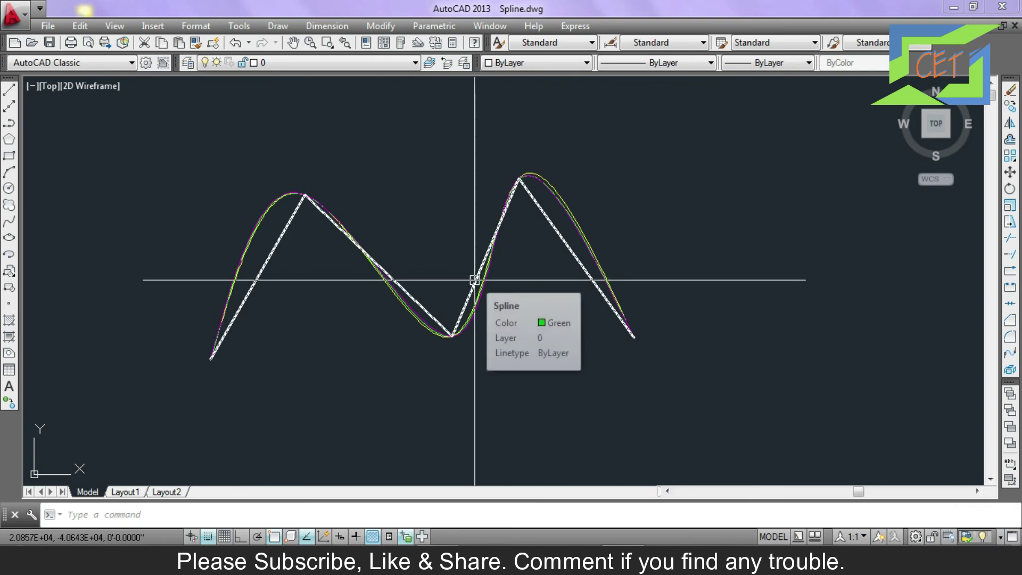
{"action": "mouse_move", "coordinate": [474, 280]}
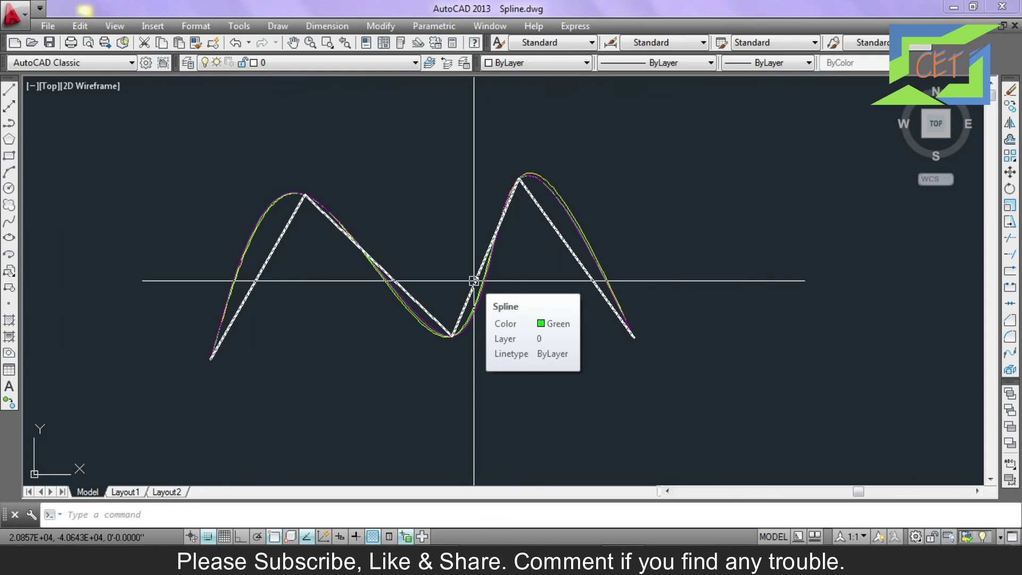
{"action": "left_click", "coordinate": [474, 281]}
{"action": "key", "text": "Escape"}
{"action": "scroll", "coordinate": [244, 214], "scroll_direction": "up", "scroll_amount": 4}
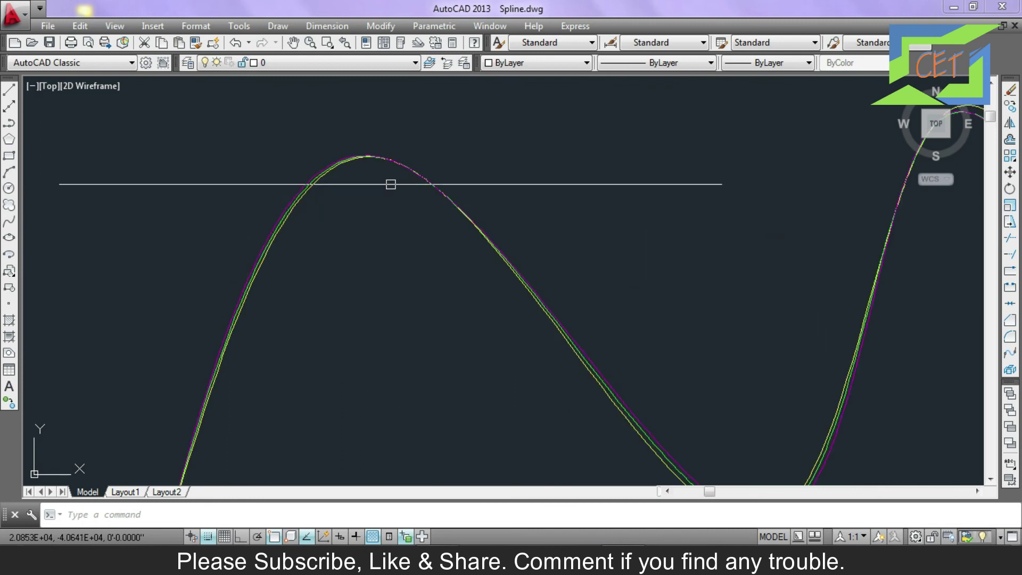
{"action": "middle_click_drag", "start_coordinate": [474, 299], "coordinate": [391, 222]}
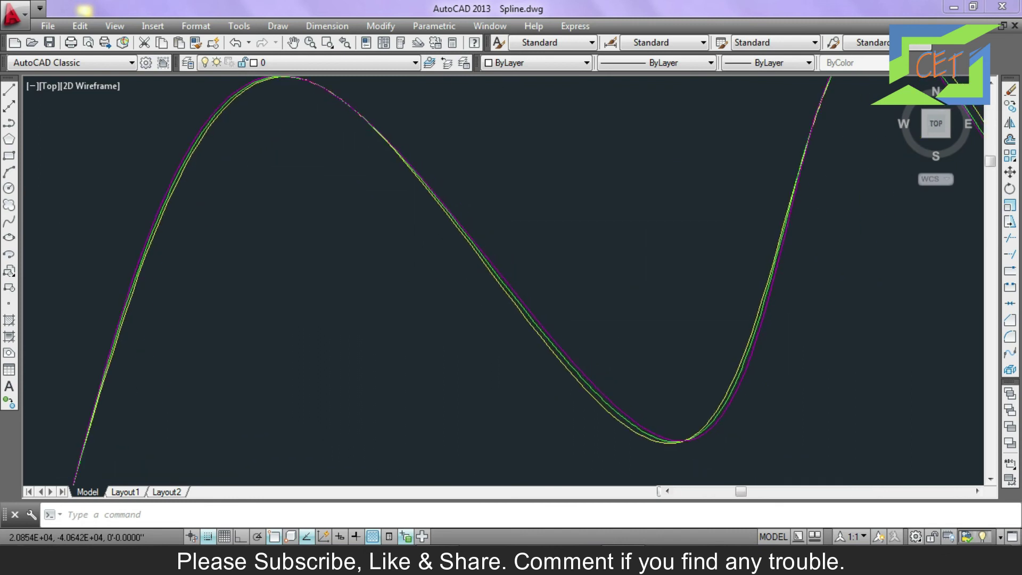
{"action": "scroll", "coordinate": [391, 222], "scroll_direction": "down", "scroll_amount": 2}
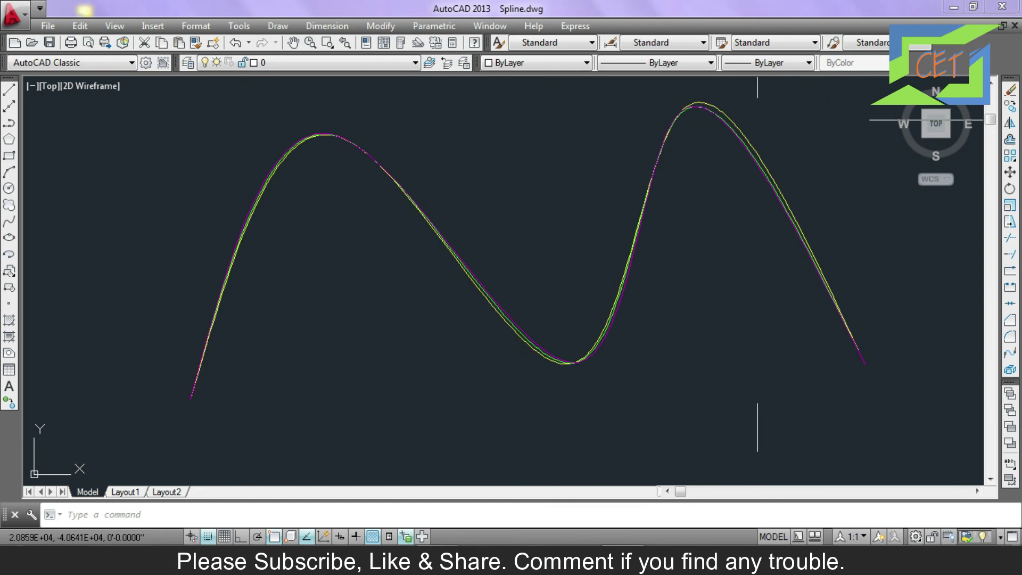
{"action": "scroll", "coordinate": [757, 119], "scroll_direction": "up", "scroll_amount": 2}
{"action": "scroll", "coordinate": [757, 119], "scroll_direction": "up", "scroll_amount": 2}
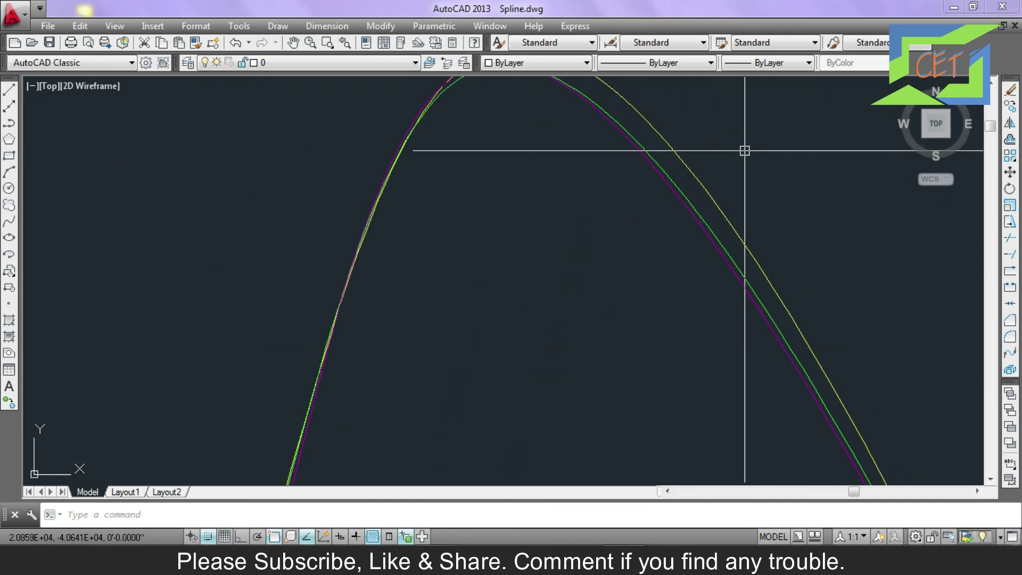
{"action": "middle_click_drag", "start_coordinate": [746, 160], "coordinate": [740, 236]}
{"action": "scroll", "coordinate": [741, 236], "scroll_direction": "down", "scroll_amount": 3}
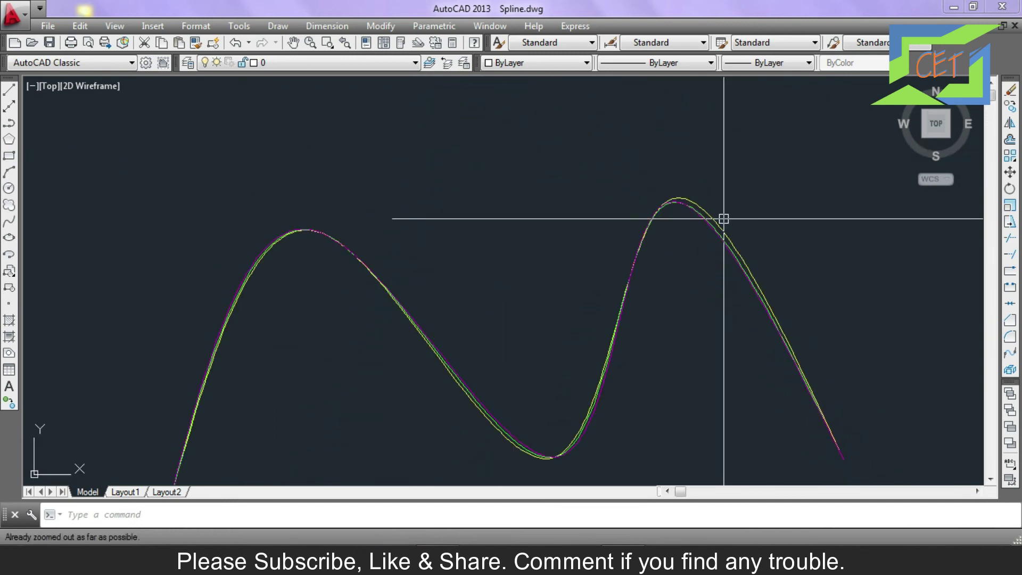
{"action": "middle_click_drag", "start_coordinate": [455, 423], "coordinate": [479, 342]}
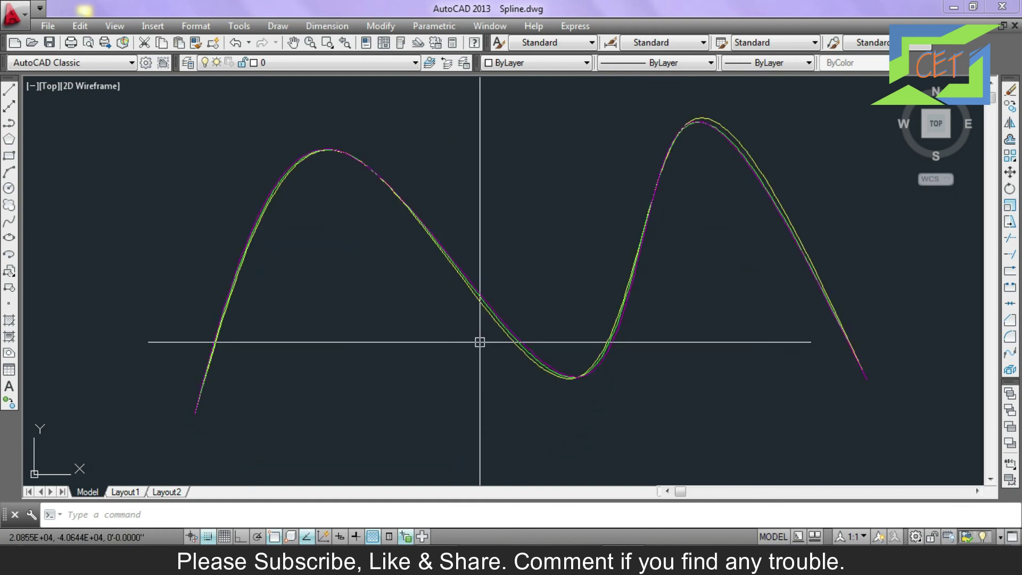
{"action": "scroll", "coordinate": [478, 342], "scroll_direction": "down", "scroll_amount": 2}
{"action": "scroll", "coordinate": [471, 382], "scroll_direction": "down", "scroll_amount": 3}
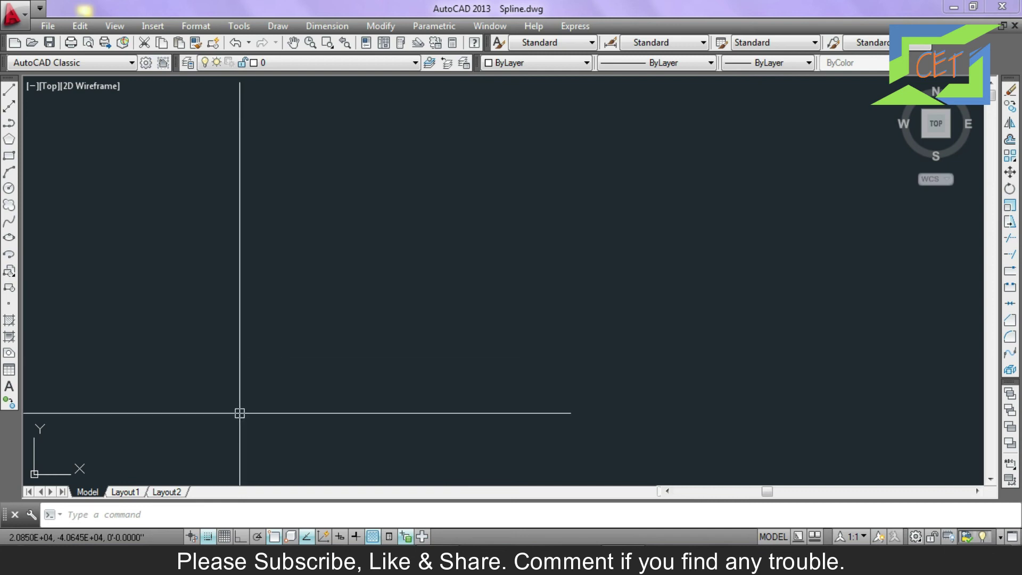
Start a CV-method spline with degree 1.
{"action": "scroll", "coordinate": [137, 329], "scroll_direction": "up", "scroll_amount": 5}
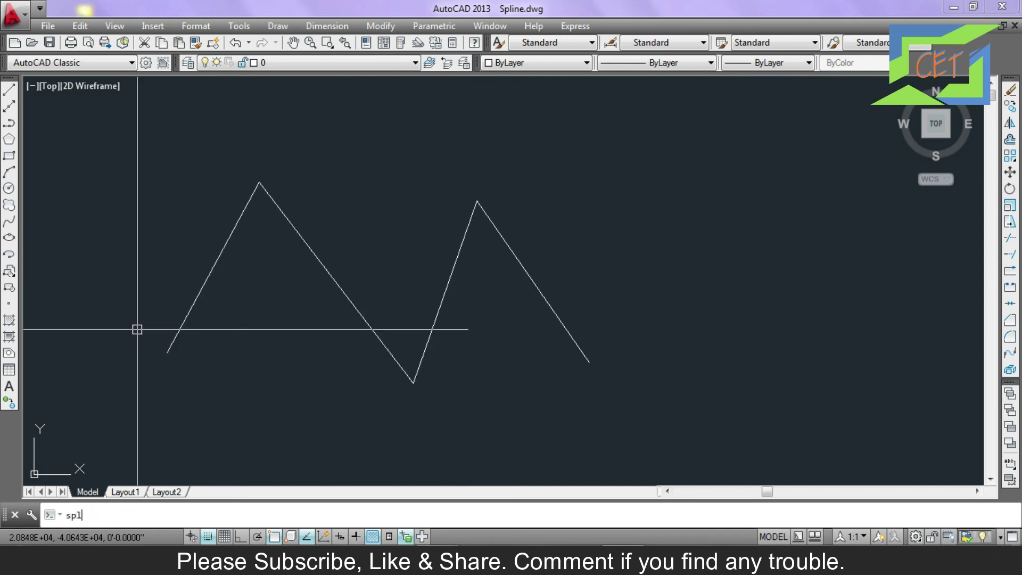
{"action": "key", "text": "Return"}
{"action": "left_click", "coordinate": [239, 513]}
{"action": "left_click", "coordinate": [286, 514]}
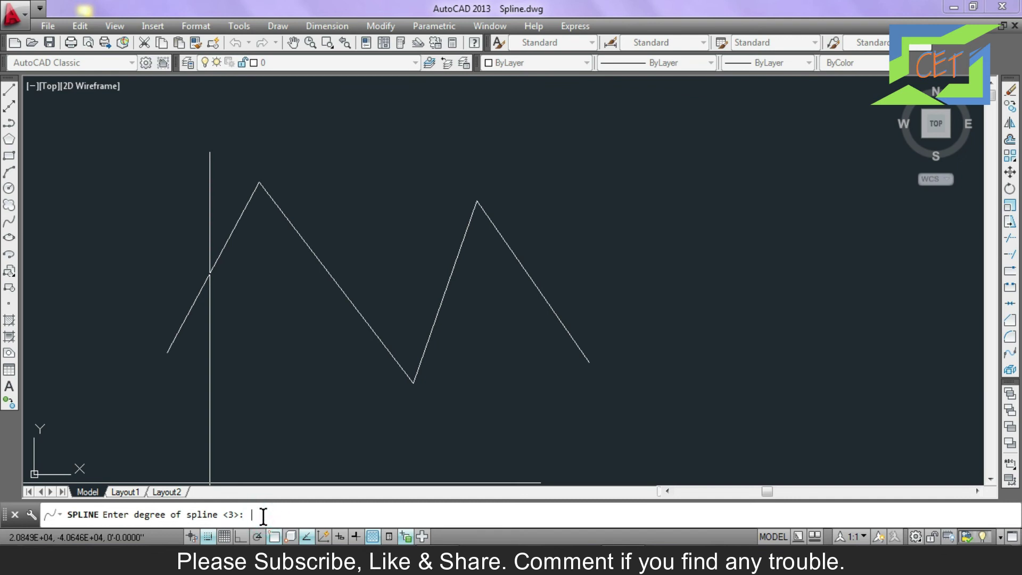
{"action": "type", "text": "1"}
{"action": "key", "text": "Return"}
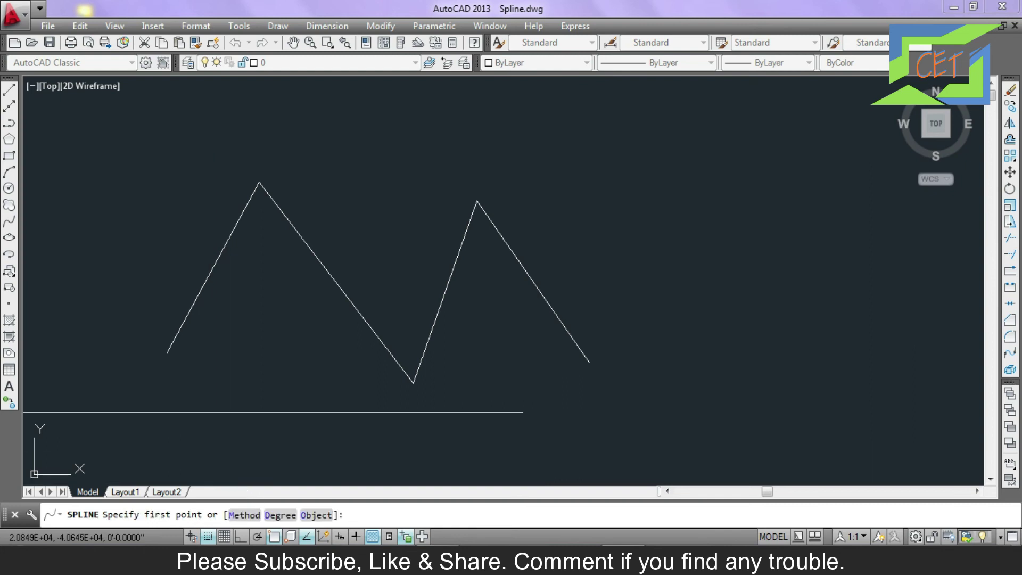
Trace the degree-1 spline through the zigzag's five corners so it overlays the polyline.
{"action": "left_click", "coordinate": [167, 352]}
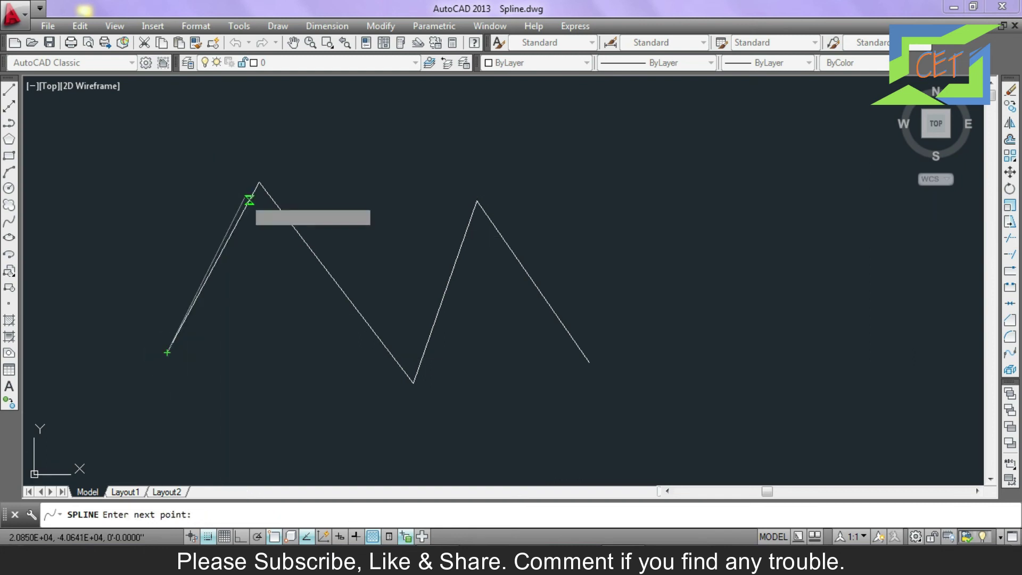
{"action": "left_click", "coordinate": [259, 182]}
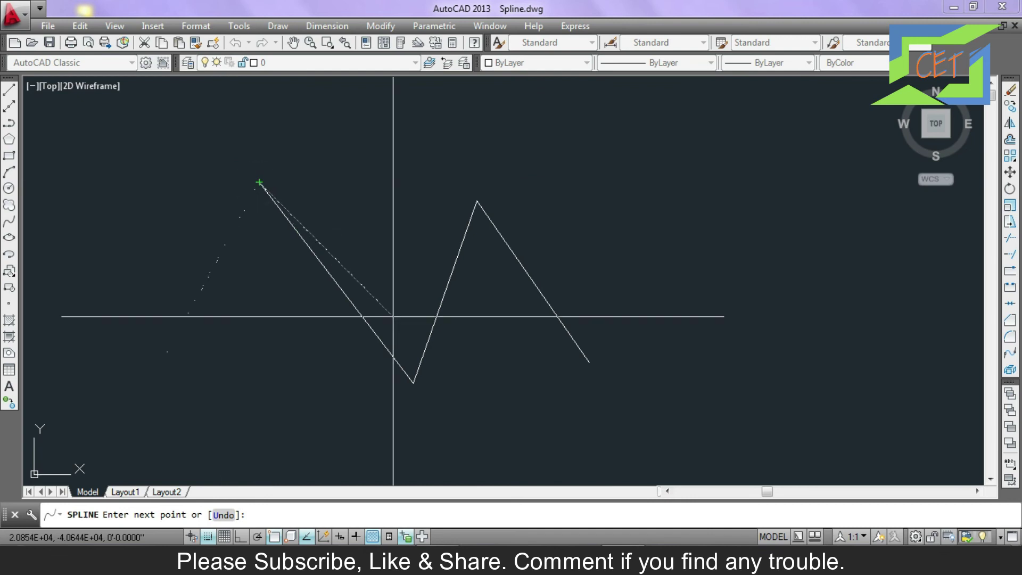
{"action": "left_click", "coordinate": [414, 381]}
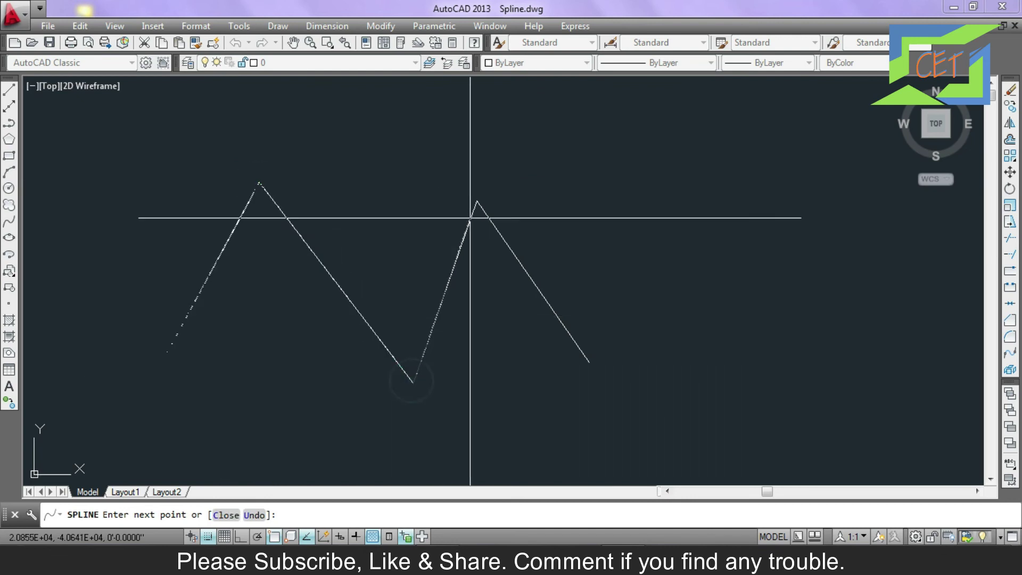
{"action": "left_click", "coordinate": [475, 202]}
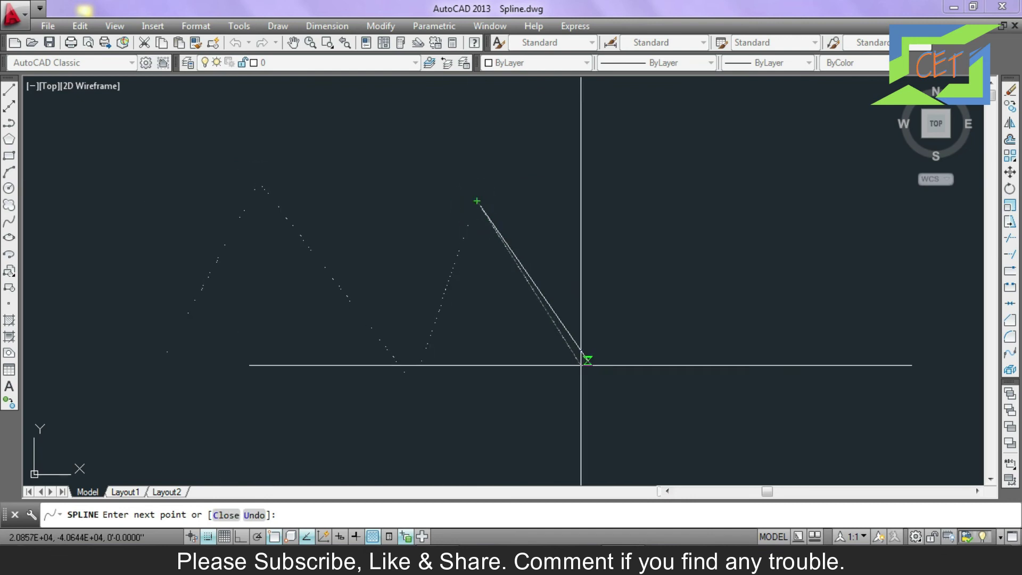
{"action": "left_click", "coordinate": [589, 362]}
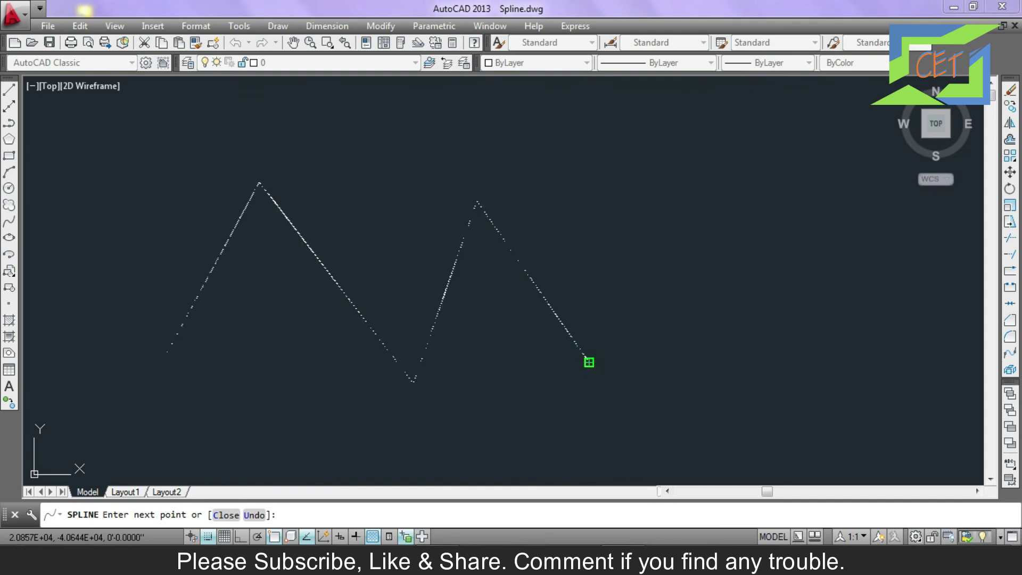
{"action": "key", "text": "Return"}
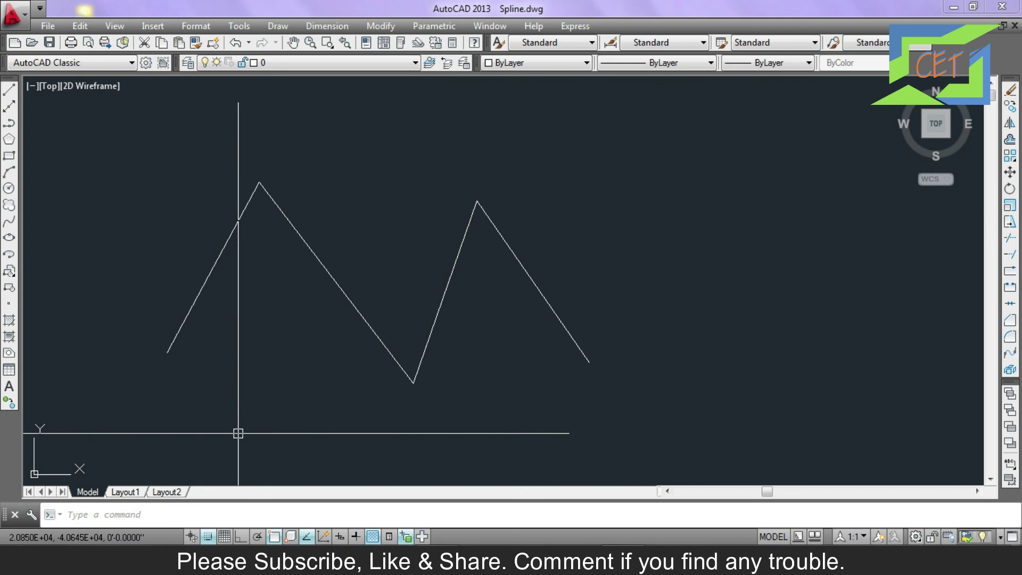
Draw a degree-2 spline through the zigzag's five vertices, from lower-left to lower-right end.
{"action": "key", "text": "Return"}
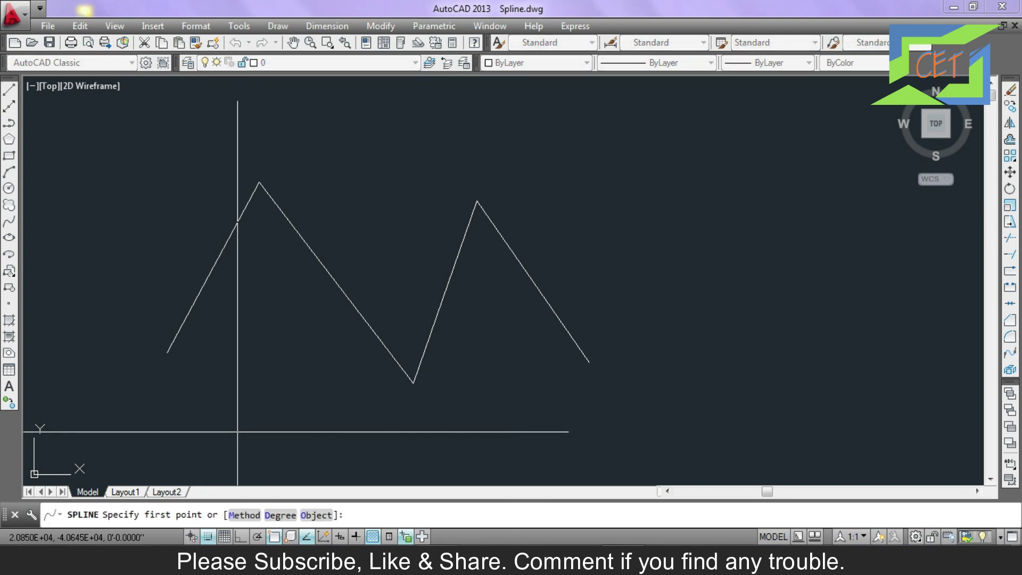
{"action": "left_click", "coordinate": [280, 515]}
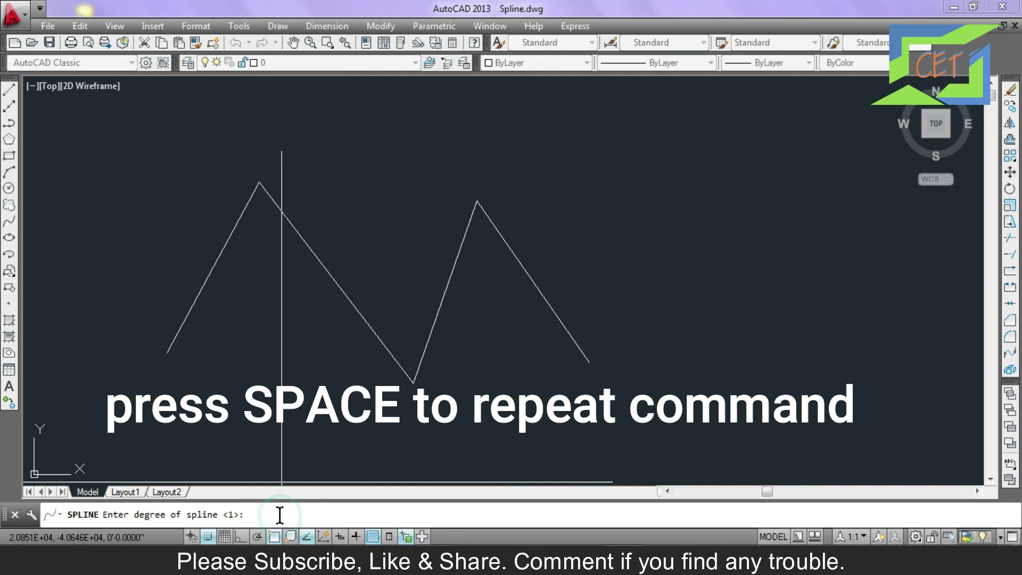
{"action": "type", "text": "2"}
{"action": "key", "text": "Return"}
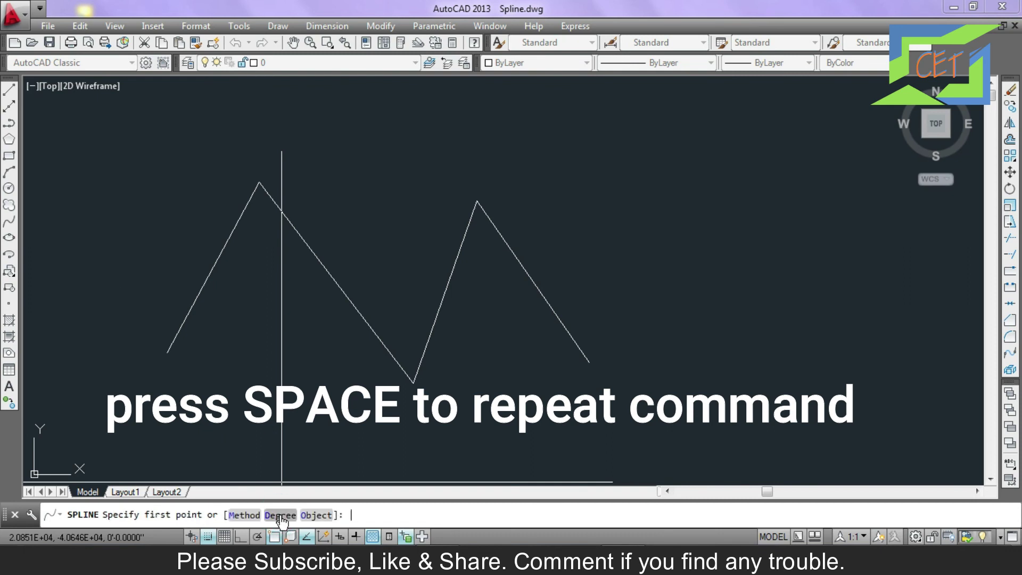
{"action": "left_click", "coordinate": [168, 351]}
{"action": "left_click", "coordinate": [258, 183]}
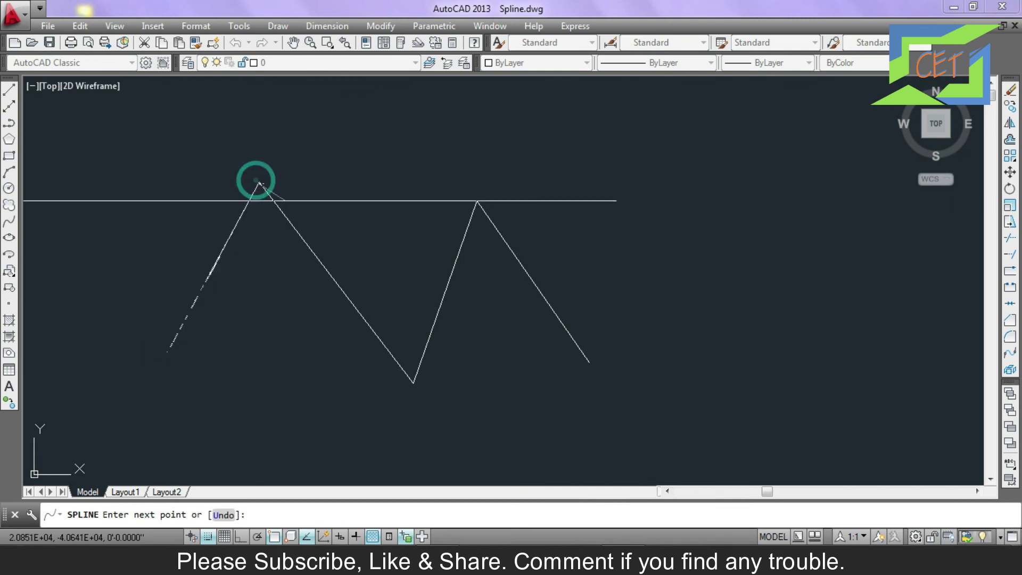
{"action": "left_click", "coordinate": [409, 382]}
{"action": "left_click", "coordinate": [476, 202]}
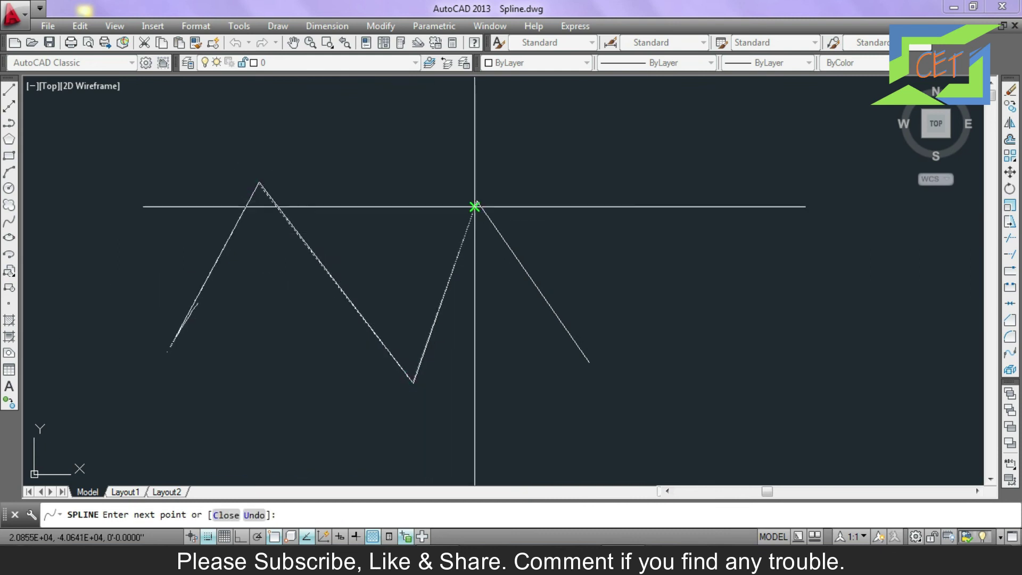
{"action": "left_click", "coordinate": [588, 361]}
{"action": "key", "text": "Return"}
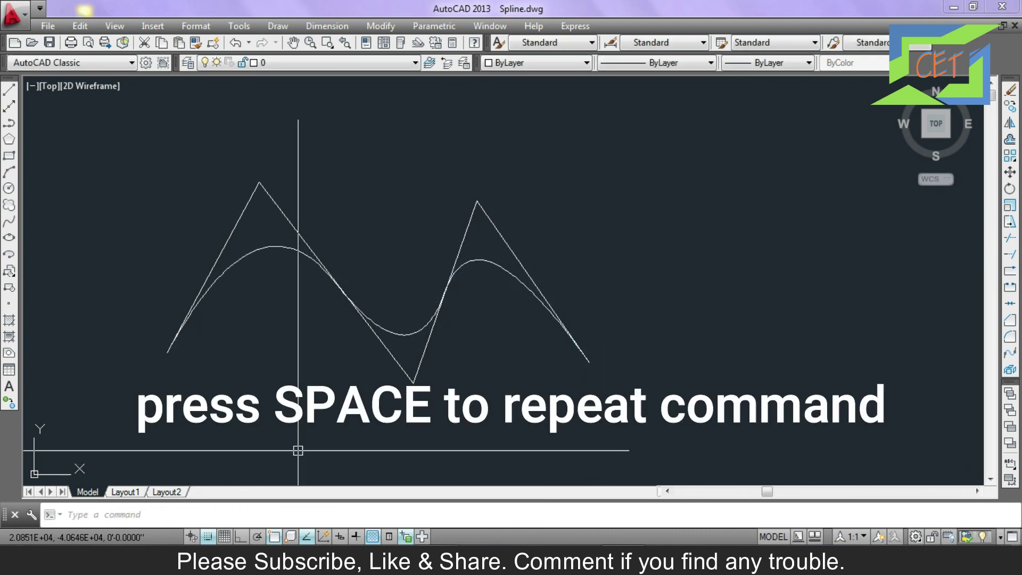
Draw a flatter degree-3 spline through the same five zigzag vertices.
{"action": "key", "text": "space"}
{"action": "left_click", "coordinate": [281, 515]}
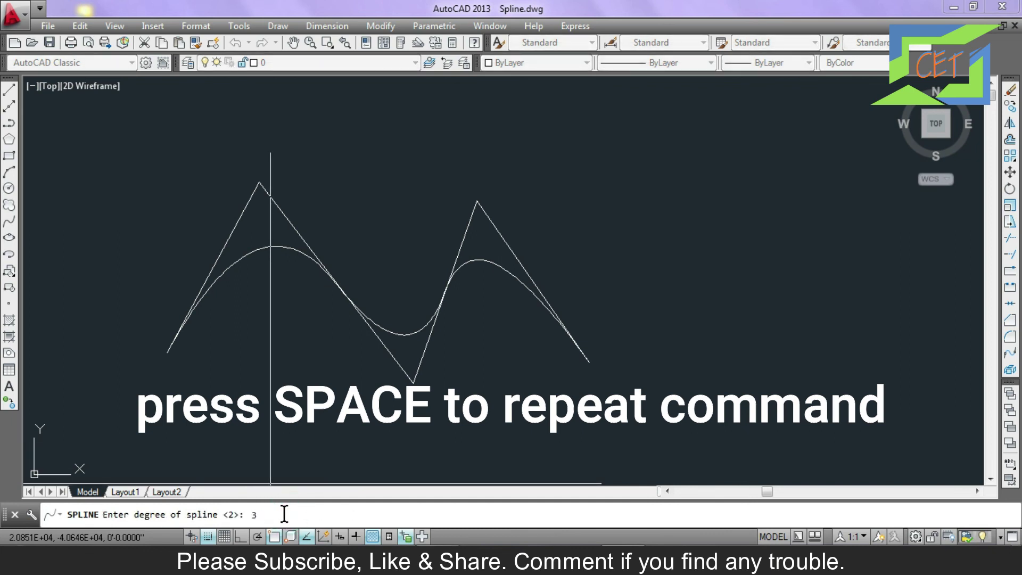
{"action": "key", "text": "Return"}
{"action": "left_click", "coordinate": [167, 353]}
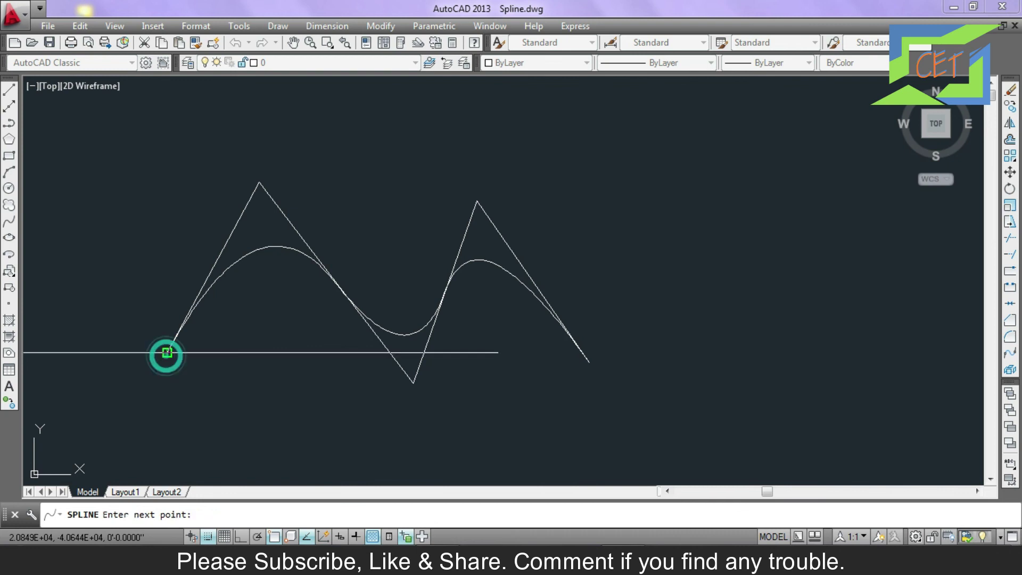
{"action": "left_click", "coordinate": [259, 183]}
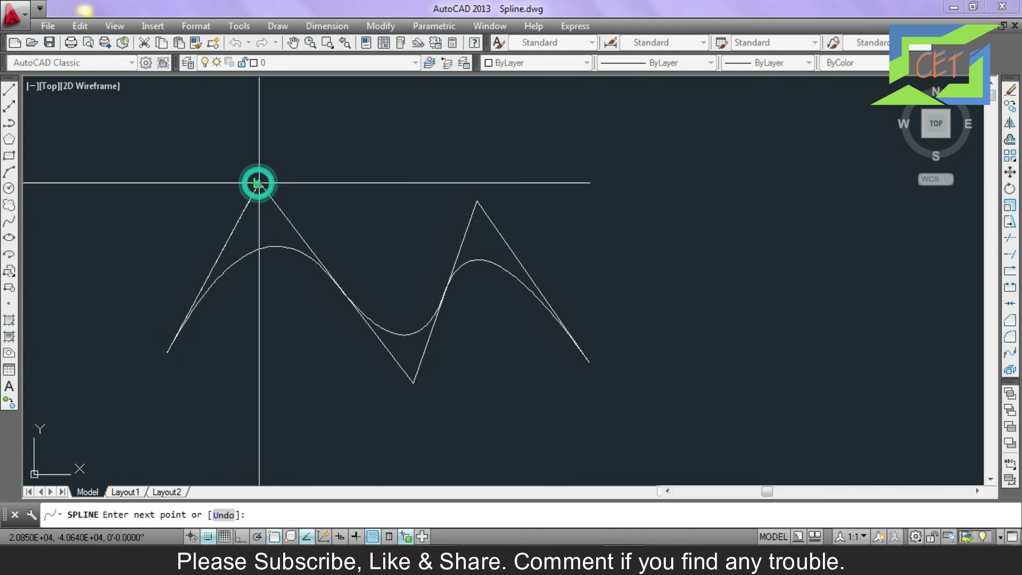
{"action": "left_click", "coordinate": [413, 382]}
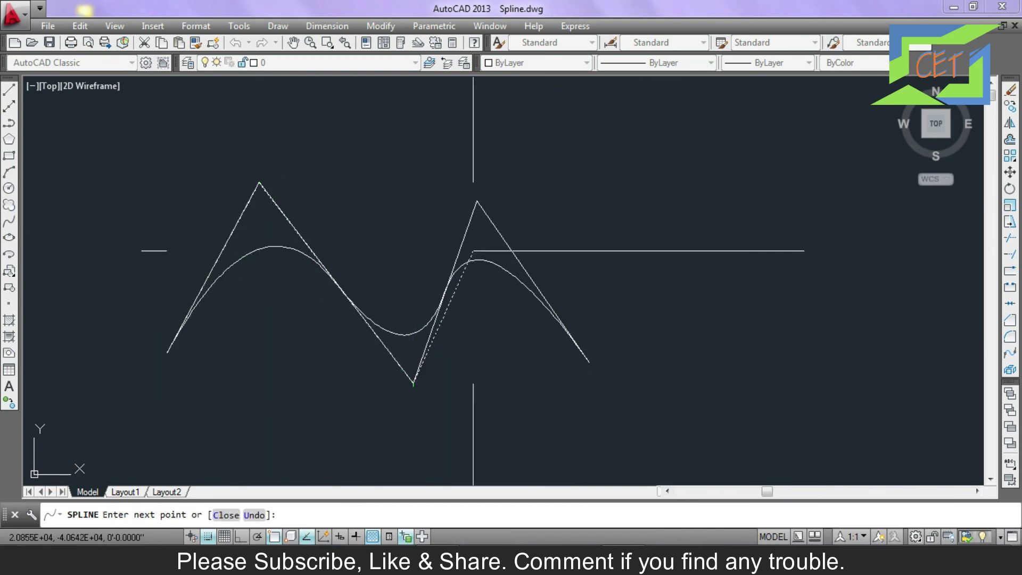
{"action": "left_click", "coordinate": [477, 200]}
{"action": "left_click", "coordinate": [589, 362]}
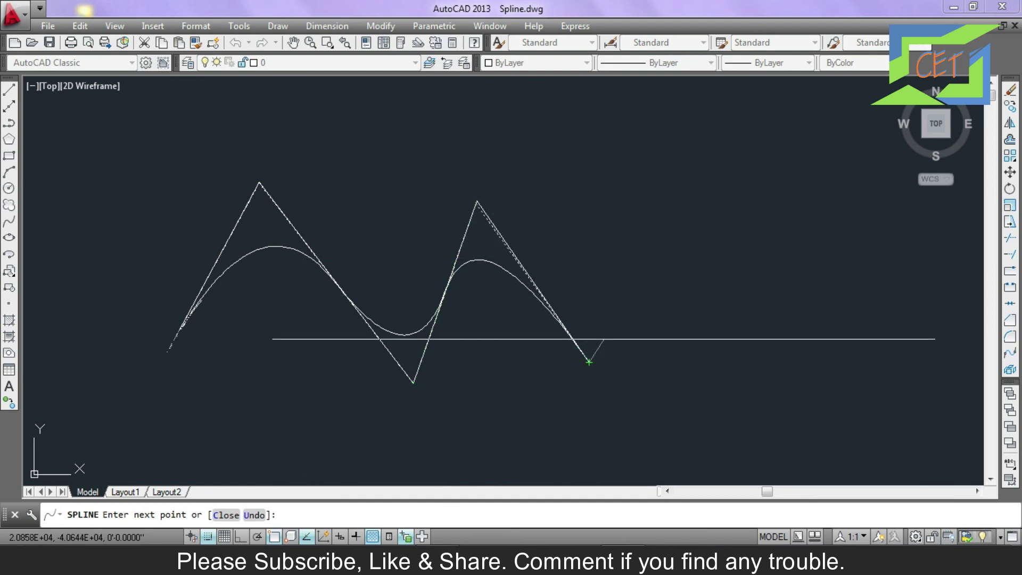
{"action": "key", "text": "Return"}
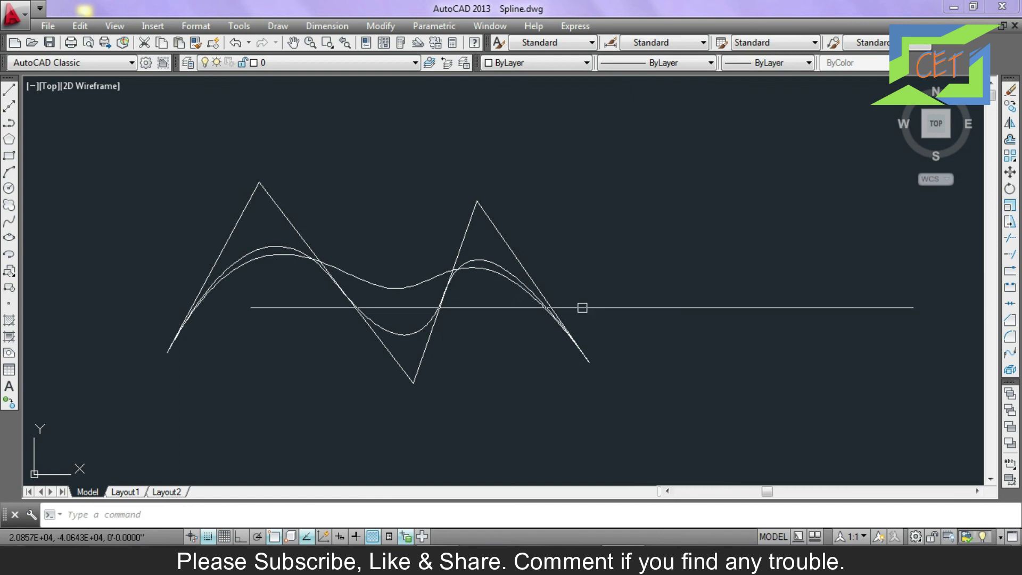
{"action": "left_click", "coordinate": [298, 230]}
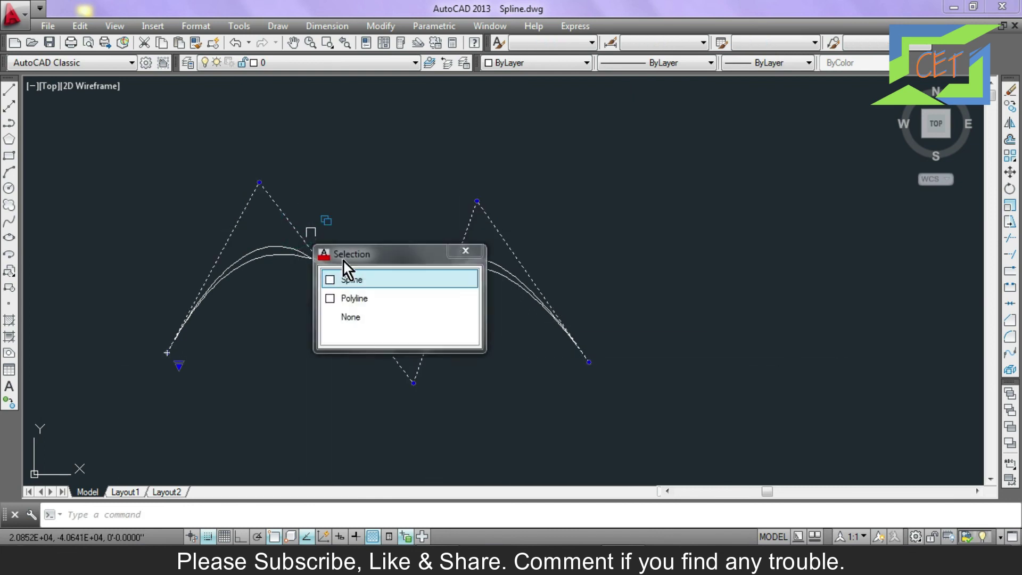
{"action": "left_click", "coordinate": [350, 298]}
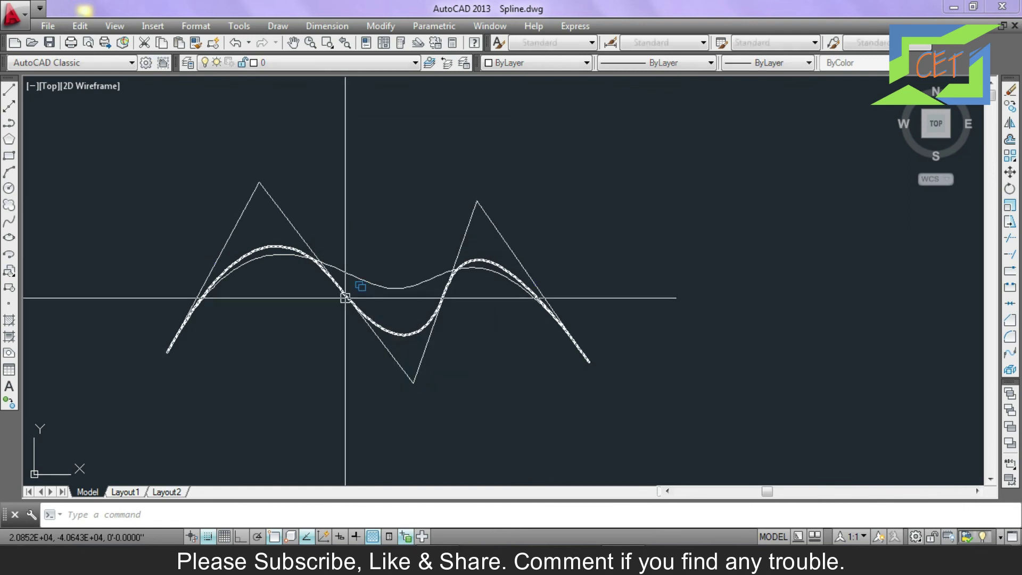
{"action": "scroll", "coordinate": [285, 260], "scroll_direction": "up", "scroll_amount": 2}
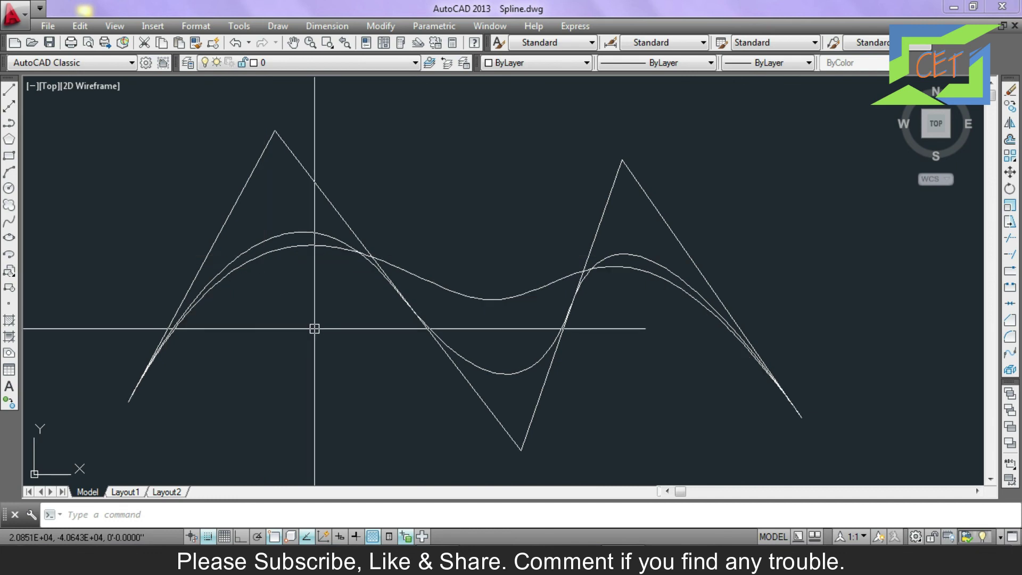
Window-select the zigzag and its splines and delete them.
{"action": "scroll", "coordinate": [314, 329], "scroll_direction": "down", "scroll_amount": 2}
{"action": "left_click", "coordinate": [192, 171]}
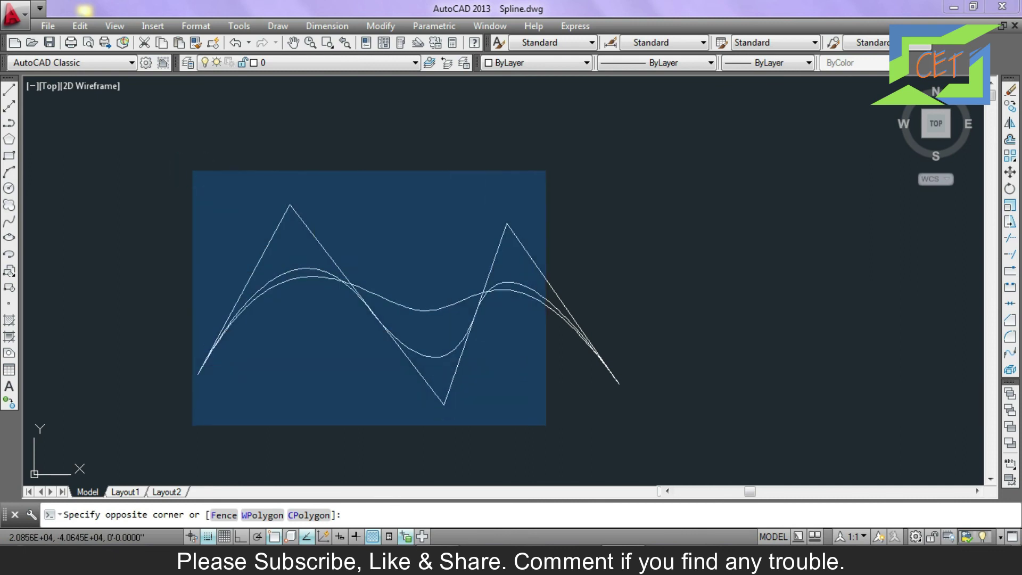
{"action": "left_click", "coordinate": [634, 453]}
{"action": "key", "text": "Delete"}
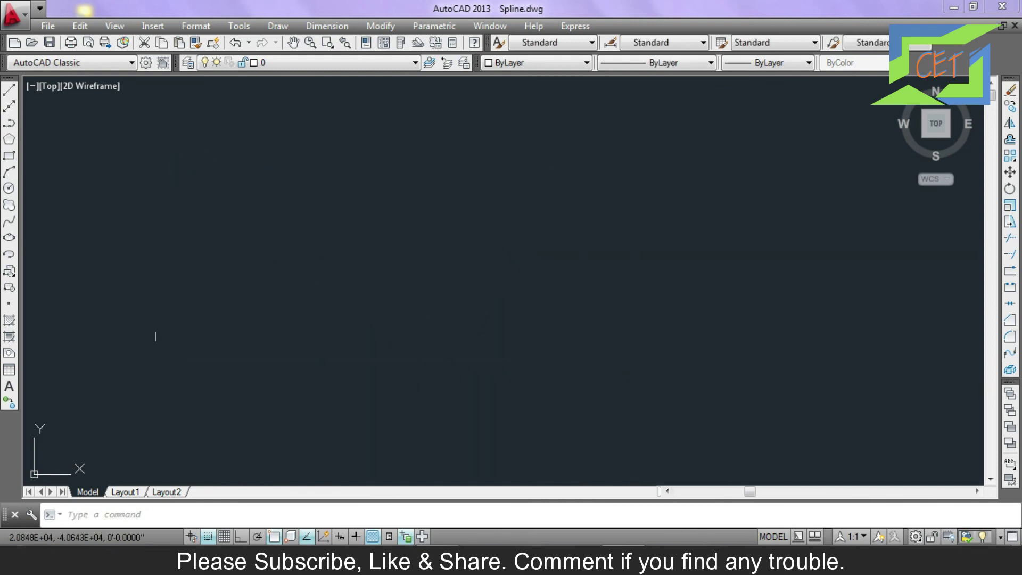
Draw a rectangle with two opposite corner points.
{"action": "left_click", "coordinate": [9, 155]}
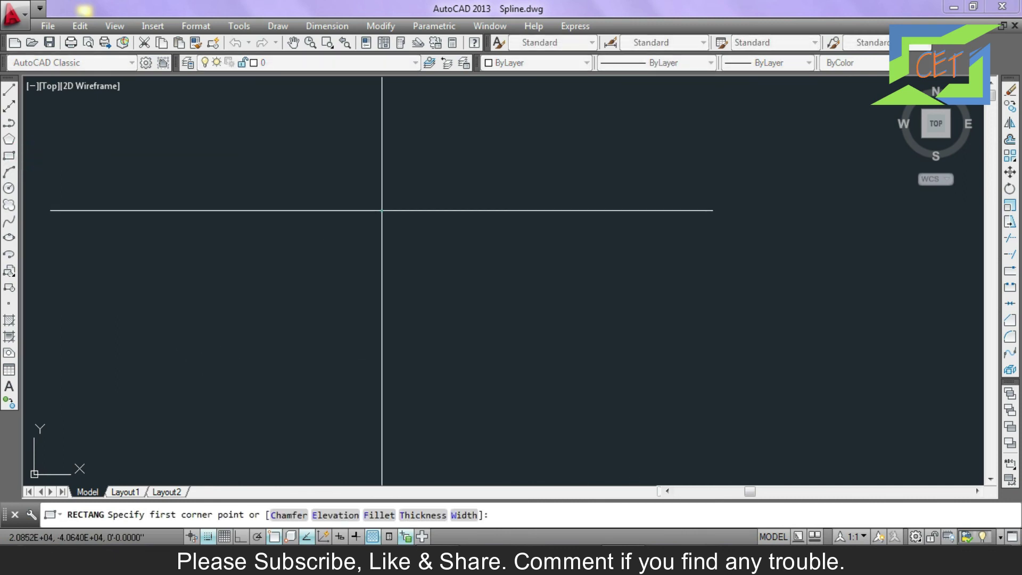
{"action": "left_click", "coordinate": [381, 211]}
{"action": "left_click", "coordinate": [520, 366]}
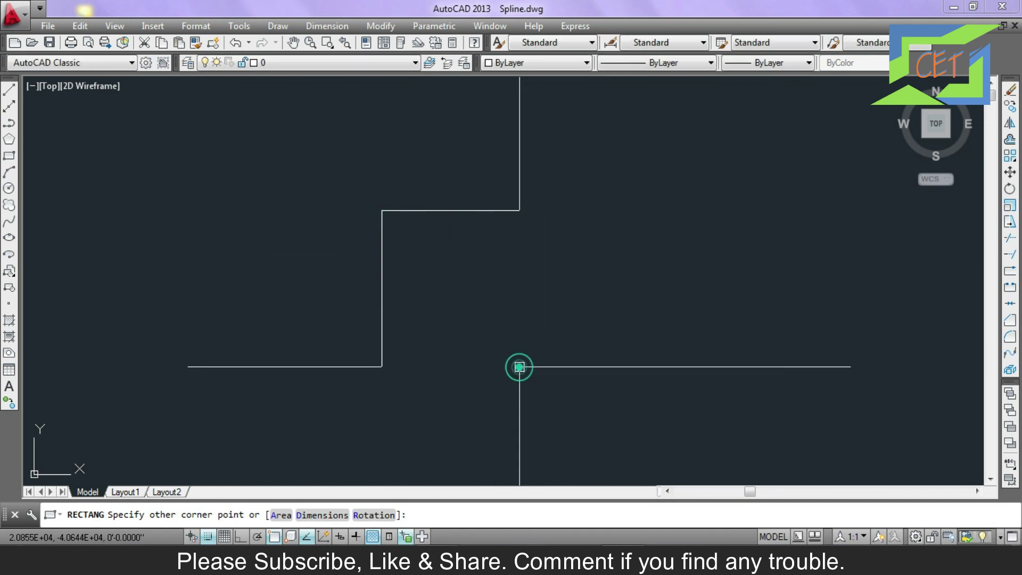
Start SPLINE with the CV method and Object option, selecting the rectangle to convert.
{"action": "type", "text": "sl"}
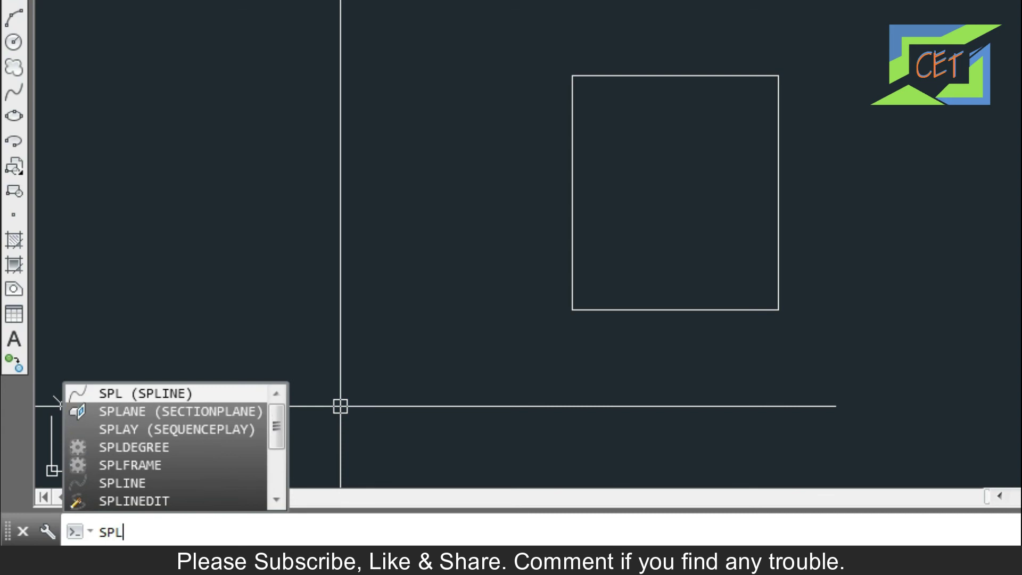
{"action": "key", "text": "Return"}
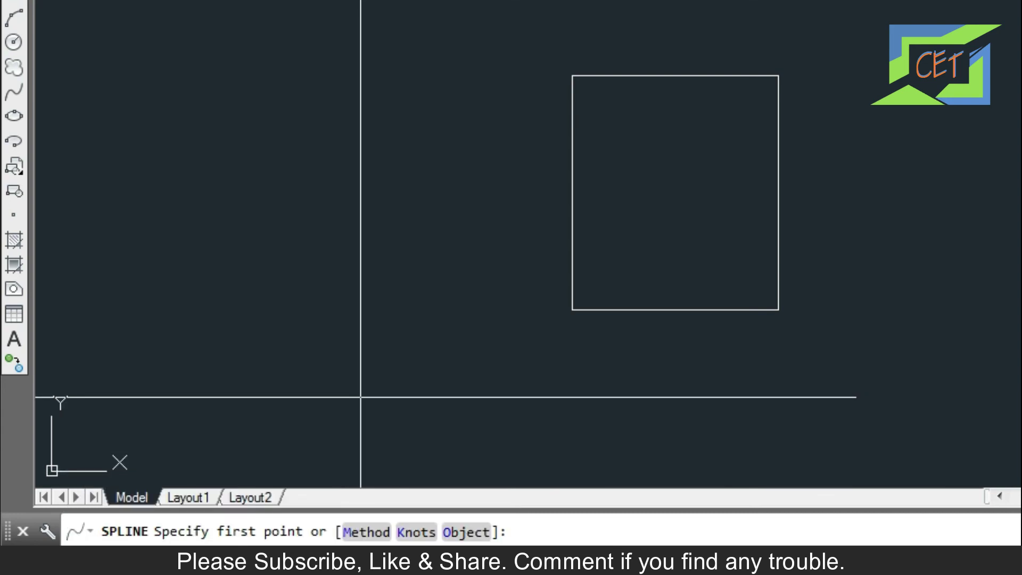
{"action": "left_click", "coordinate": [363, 532]}
{"action": "left_click", "coordinate": [402, 532]}
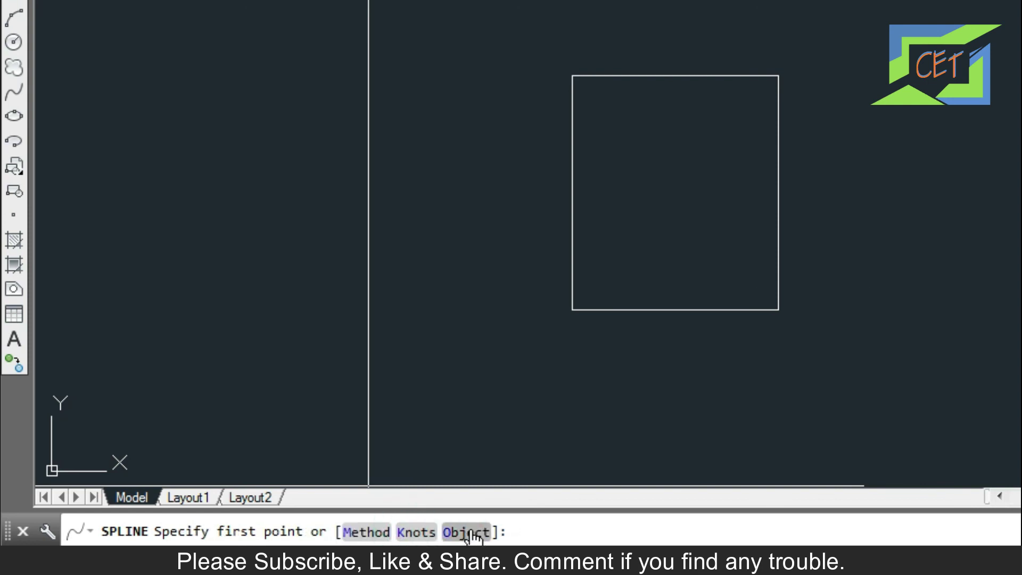
{"action": "left_click", "coordinate": [363, 531]}
{"action": "left_click", "coordinate": [429, 532]}
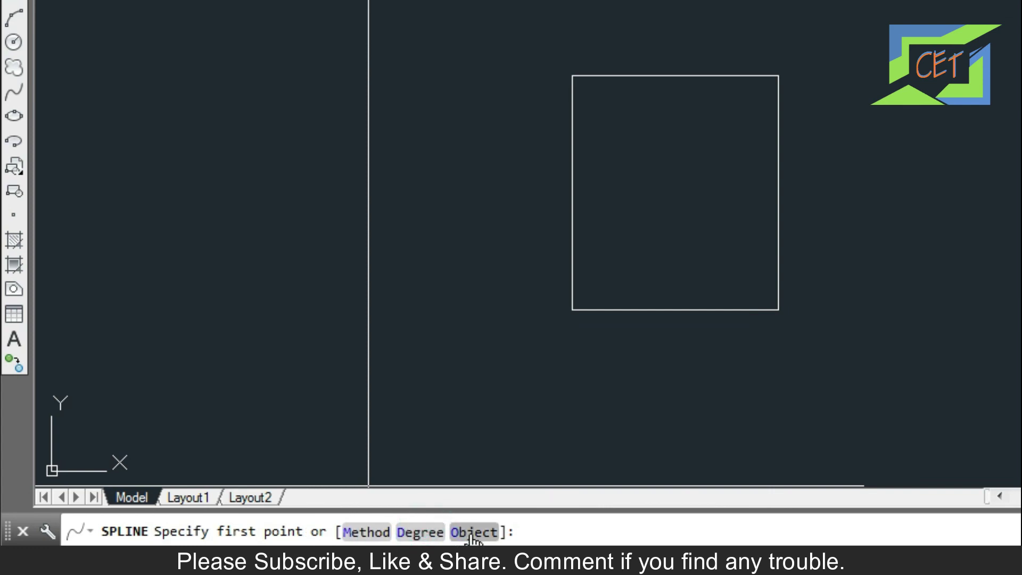
{"action": "left_click", "coordinate": [315, 515]}
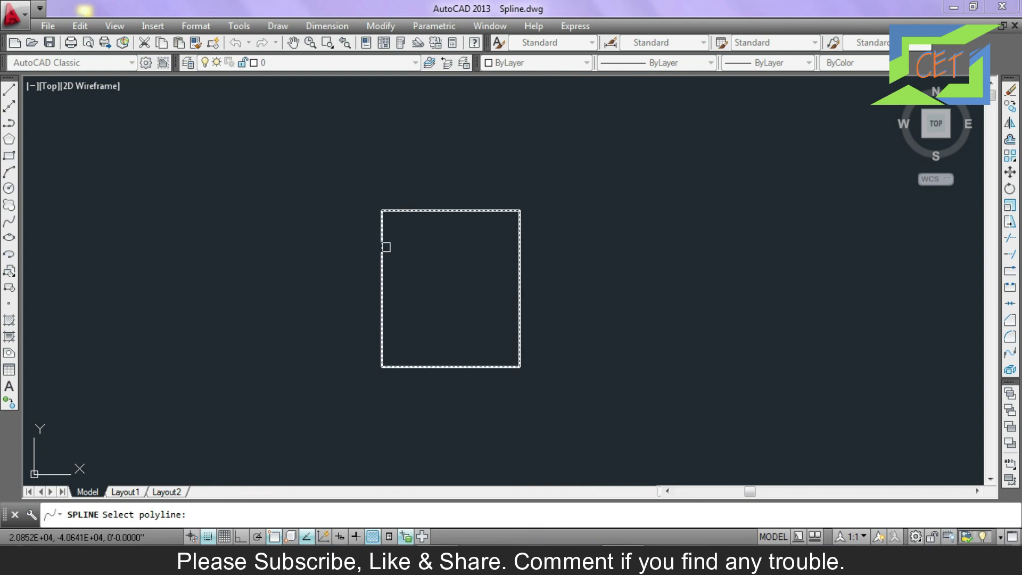
{"action": "left_click", "coordinate": [385, 248]}
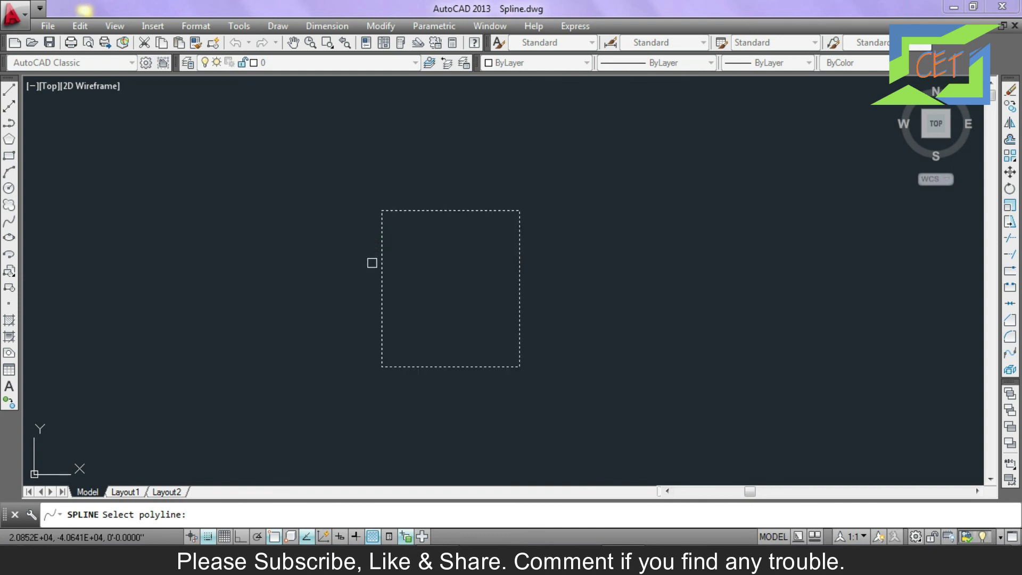
Confirm the selection so the rectangle becomes a closed control-vertex spline loop.
{"action": "key", "text": "Return"}
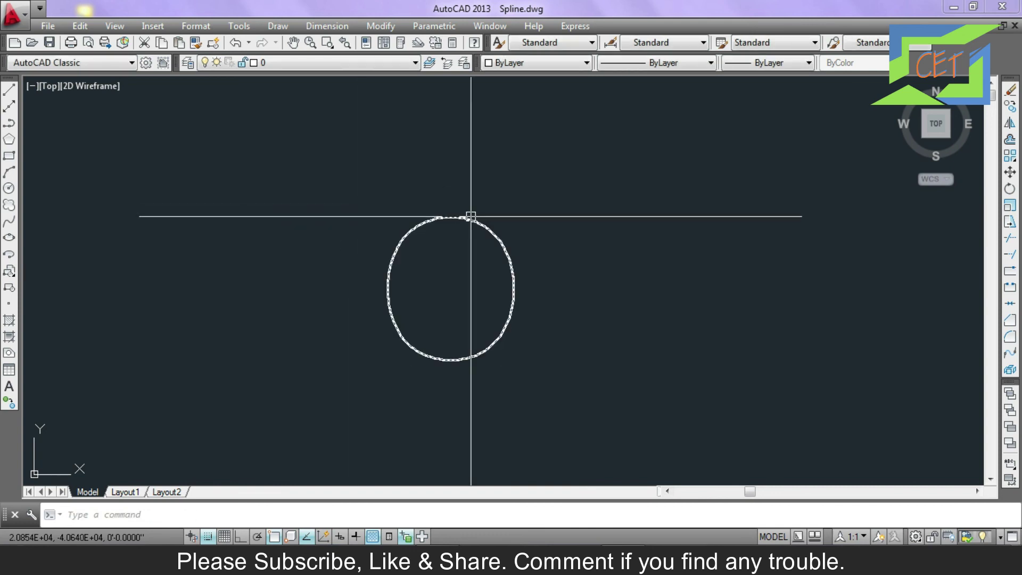